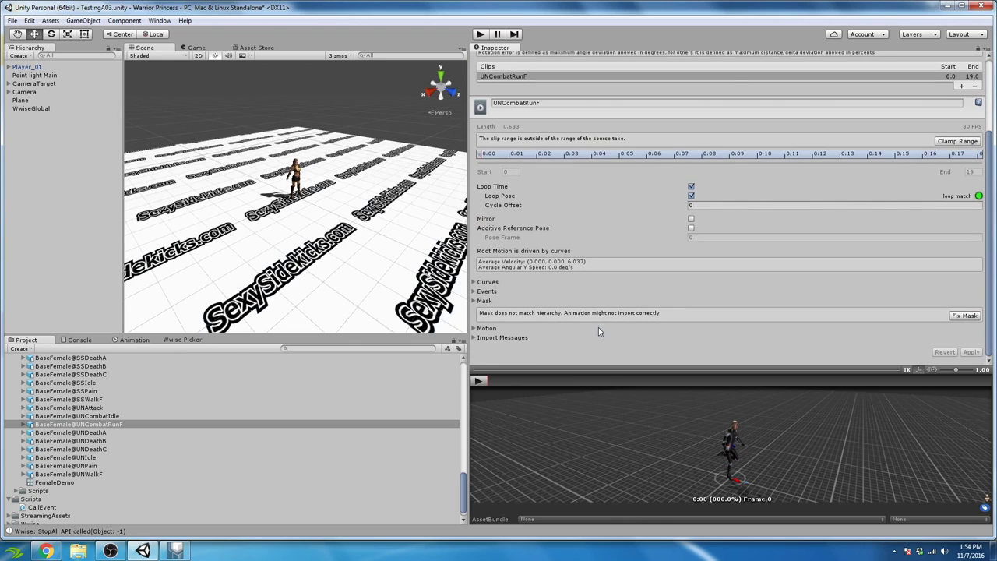
# - Add an animation event to the UNCombatRunF clip at frame 16, where the foot lands in the preview
pyautogui.click(474, 292)
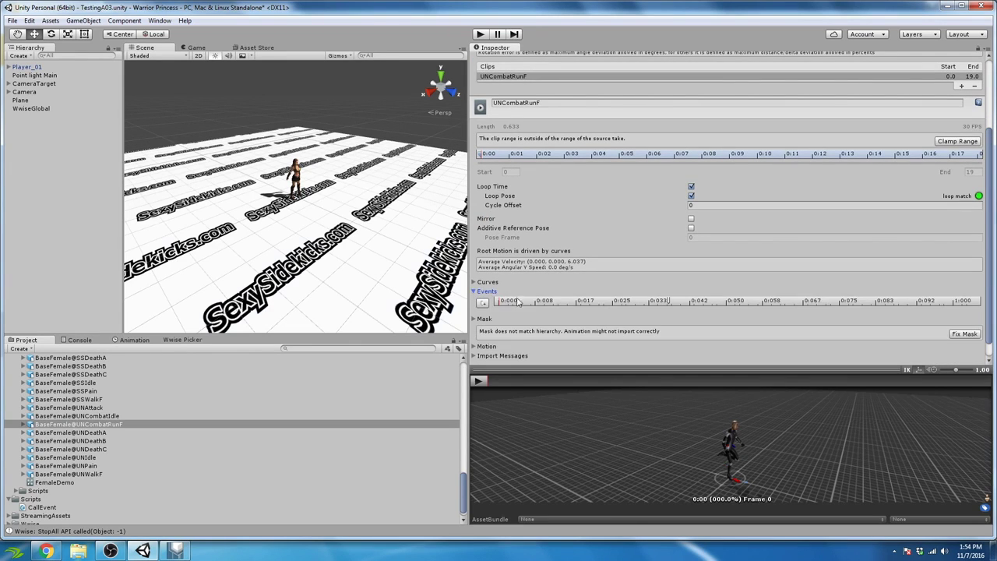
pyautogui.moveTo(558, 368); pyautogui.dragTo(562, 312)
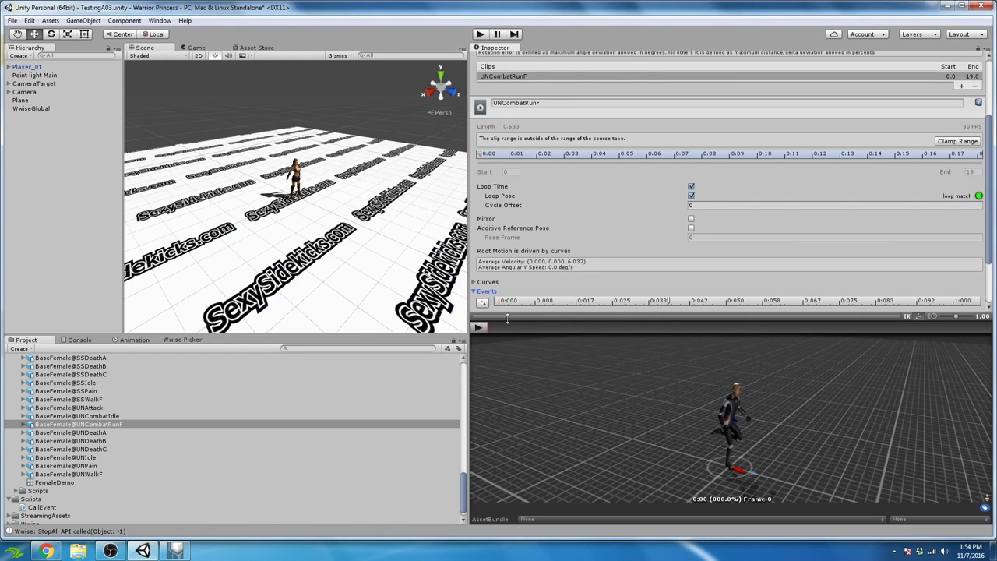
pyautogui.moveTo(493, 331); pyautogui.dragTo(590, 330)
pyautogui.moveTo(592, 366)
pyautogui.mouseDown()
pyautogui.moveTo(621, 410)
pyautogui.moveTo(664, 382)
pyautogui.moveTo(560, 343)
pyautogui.moveTo(713, 335)
pyautogui.moveTo(668, 333)
pyautogui.moveTo(684, 329)
pyautogui.moveTo(916, 332)
pyautogui.moveTo(793, 347)
pyautogui.moveTo(913, 333)
pyautogui.mouseUp()
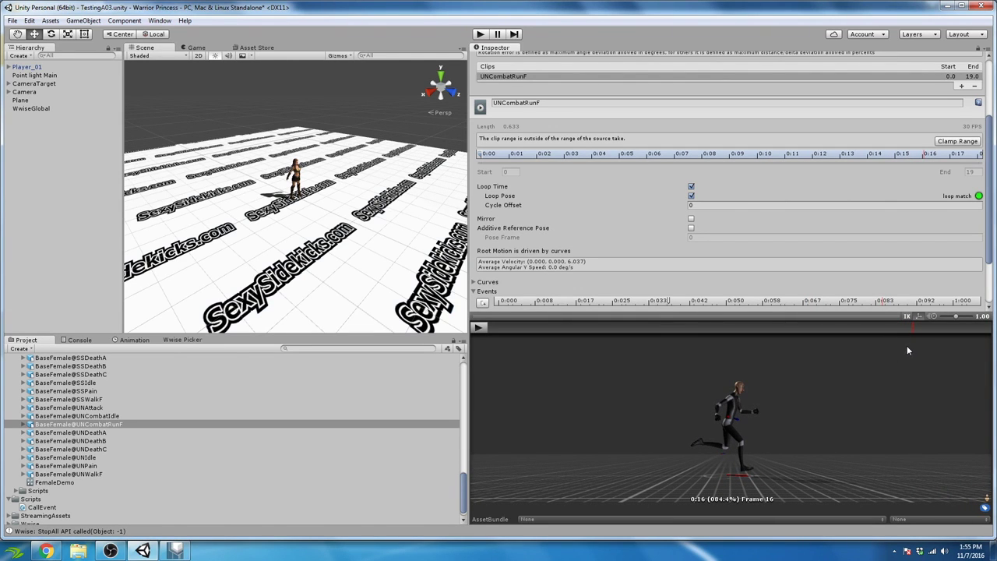
pyautogui.moveTo(913, 330)
pyautogui.mouseDown()
pyautogui.moveTo(880, 327)
pyautogui.moveTo(913, 326)
pyautogui.mouseUp()
pyautogui.click(482, 303)
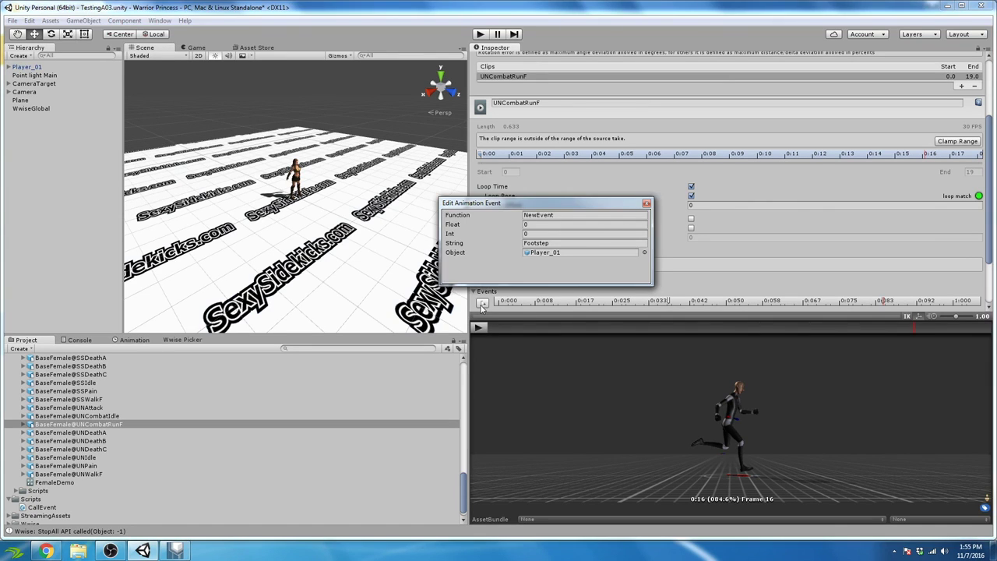
# - Set the function of the new animation event to "call" and finish editing the event
pyautogui.moveTo(535, 205); pyautogui.dragTo(436, 196)
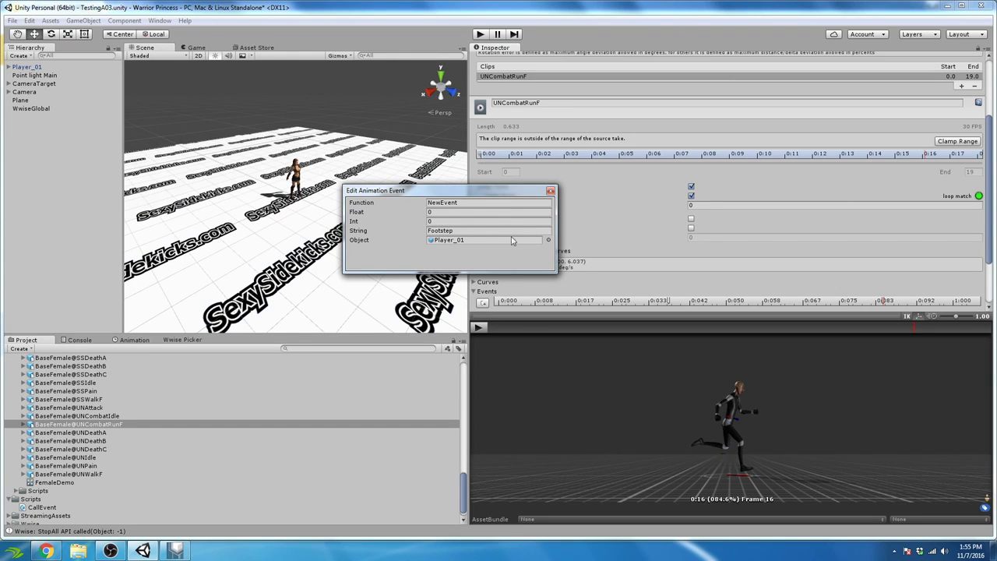
pyautogui.click(456, 230)
pyautogui.click(481, 204)
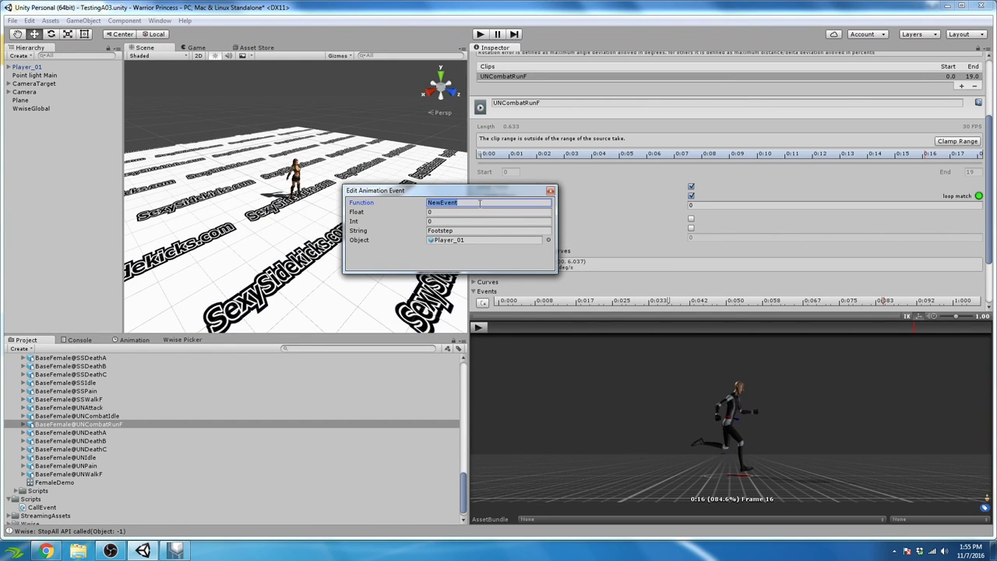
pyautogui.write('call')
pyautogui.click(551, 191)
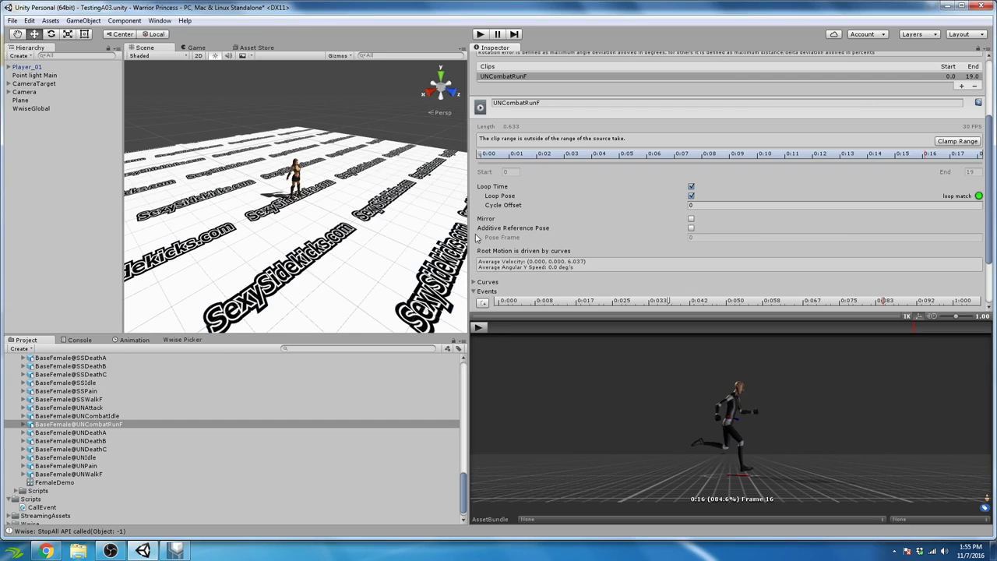
pyautogui.moveTo(471, 236); pyautogui.dragTo(596, 241)
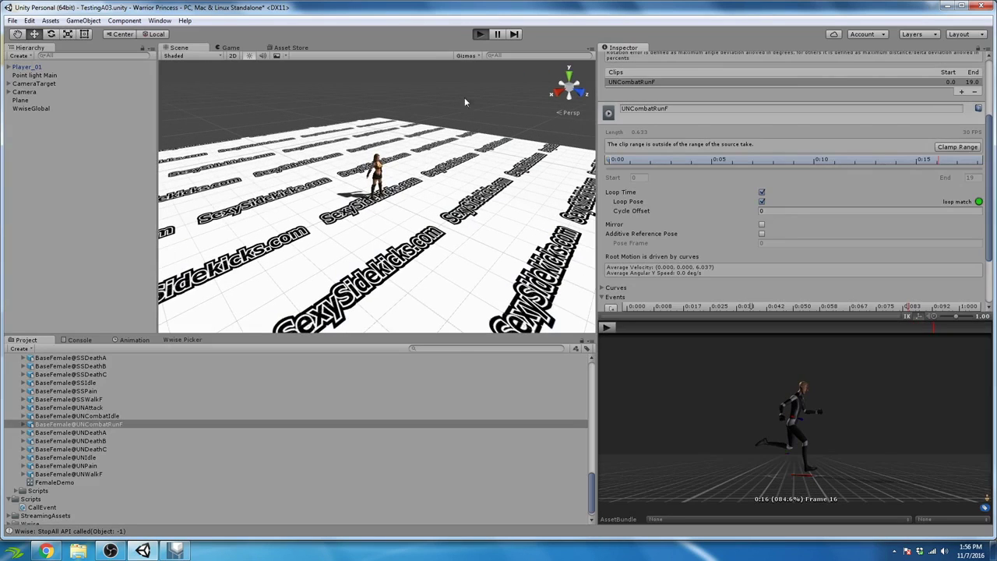
pyautogui.click(421, 221)
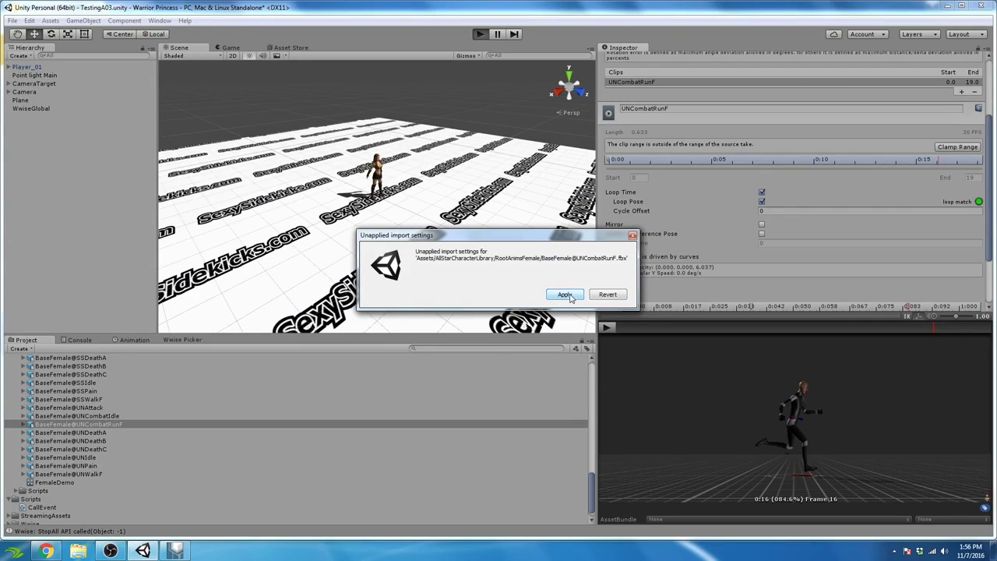
pyautogui.click(565, 294)
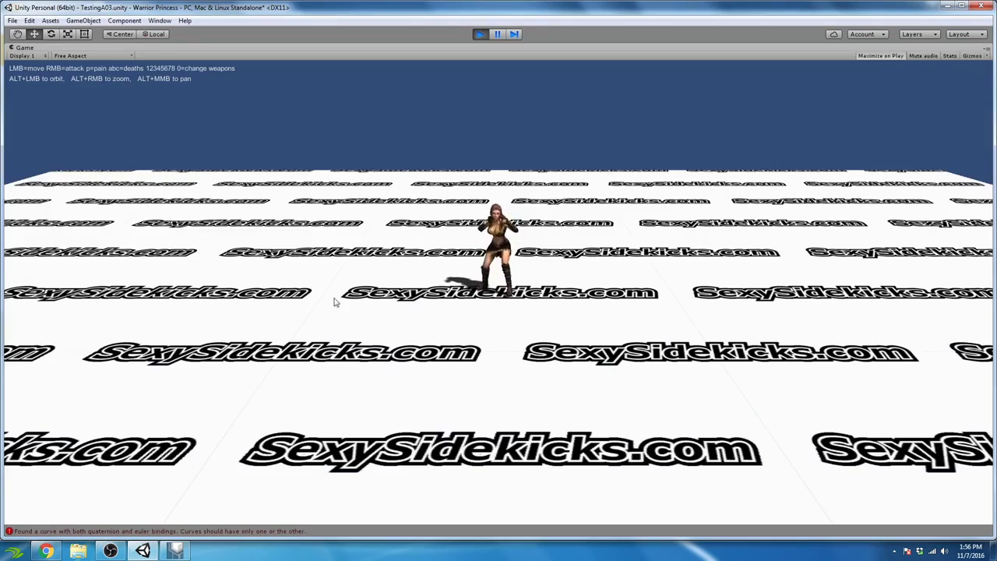
# - Run the character to several spots on the plane to test the footstep sound, then stop play mode and widen the scene view
pyautogui.click(281, 299)
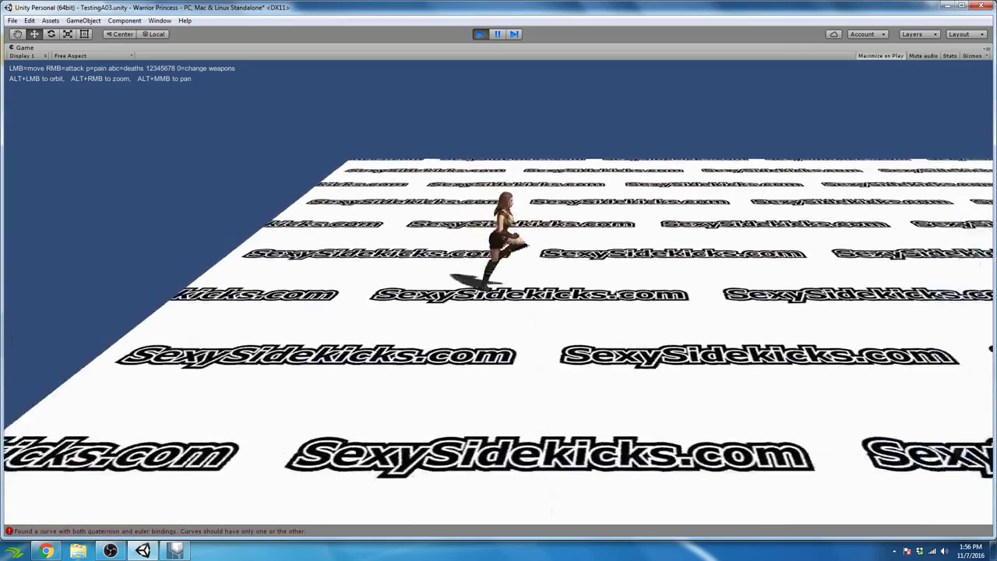
pyautogui.click(673, 262)
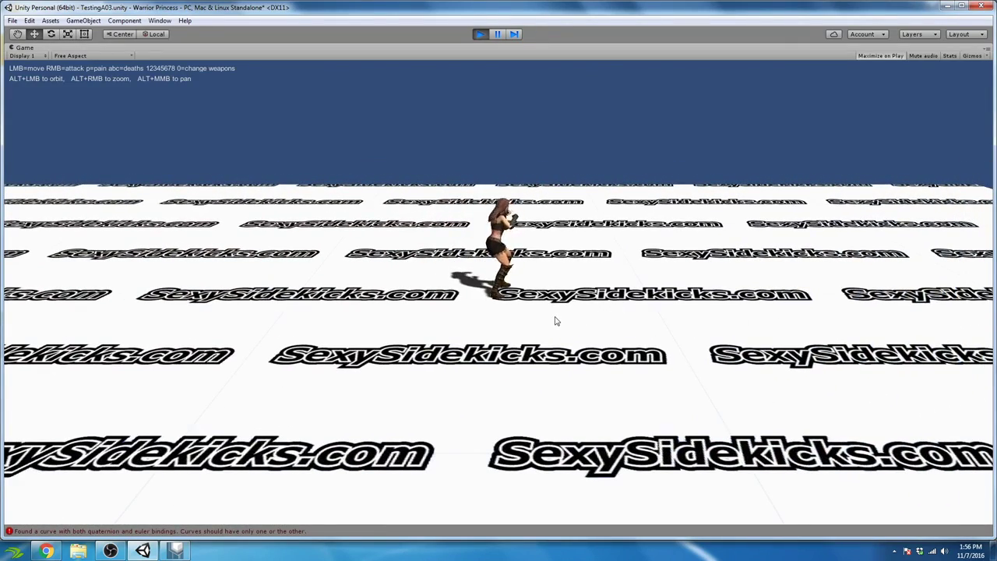
pyautogui.click(316, 303)
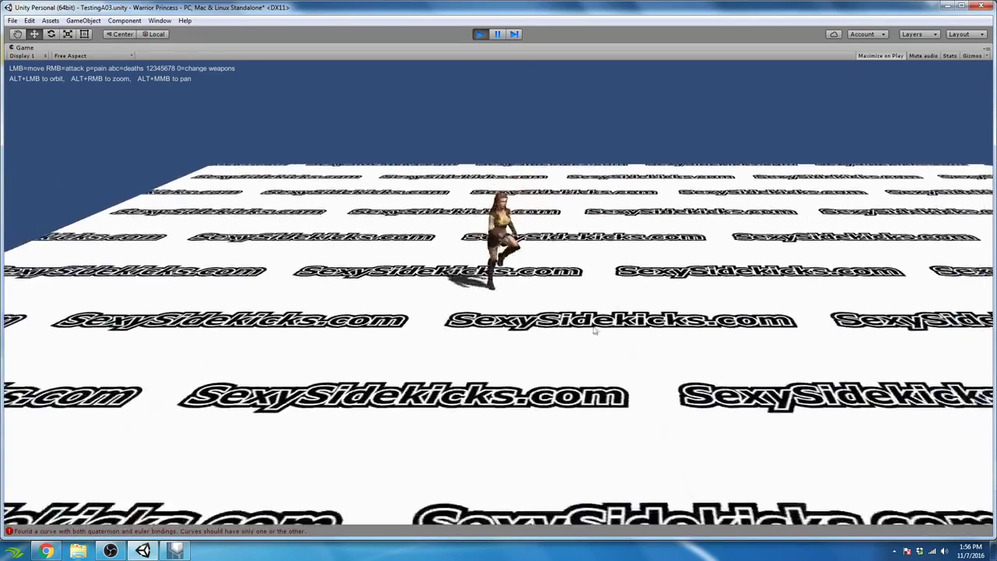
pyautogui.click(667, 334)
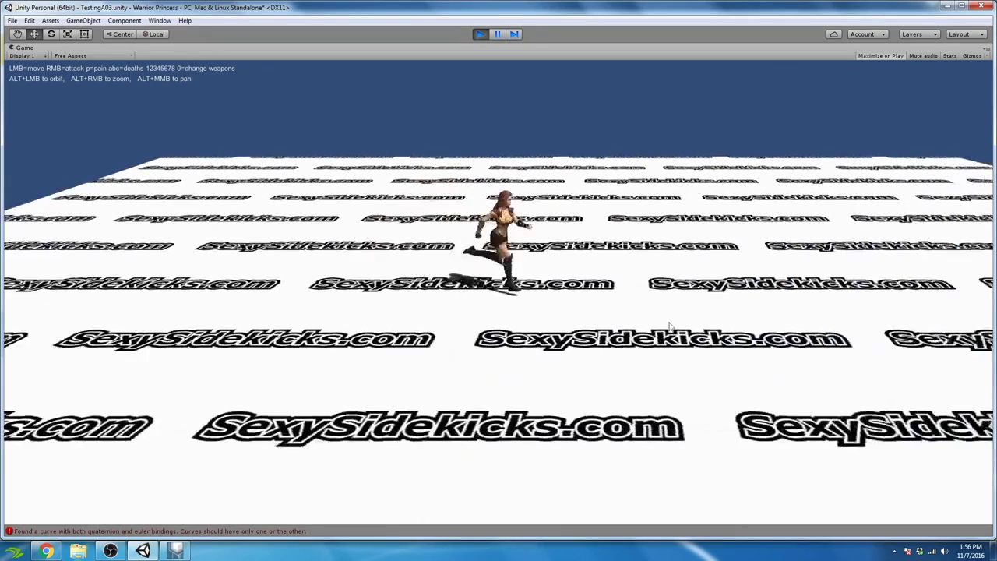
pyautogui.click(480, 34)
pyautogui.moveTo(597, 211); pyautogui.dragTo(746, 234)
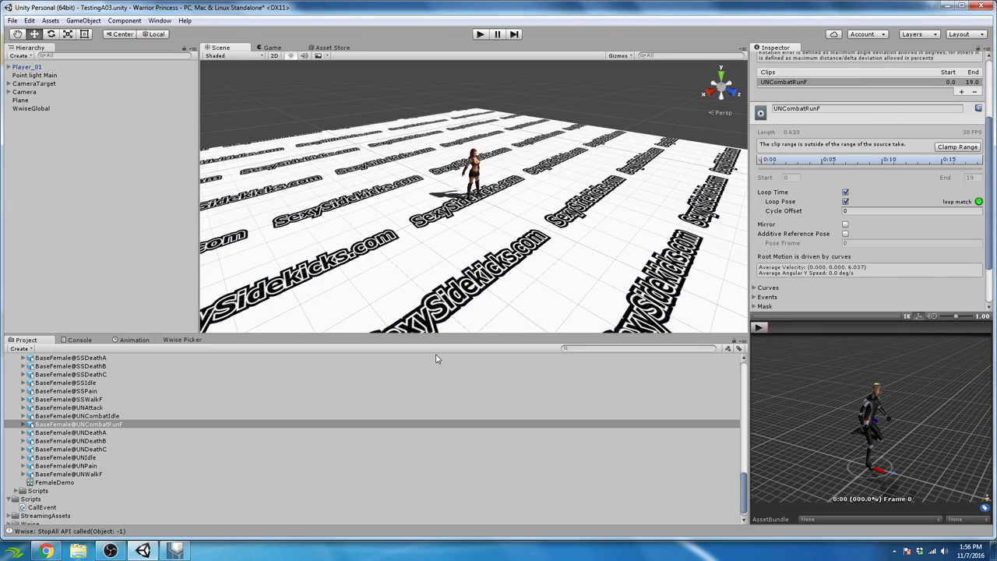
# - Switch to Wwise and set the pitch of the Footstep_Grass random container to 1200
pyautogui.click(176, 551)
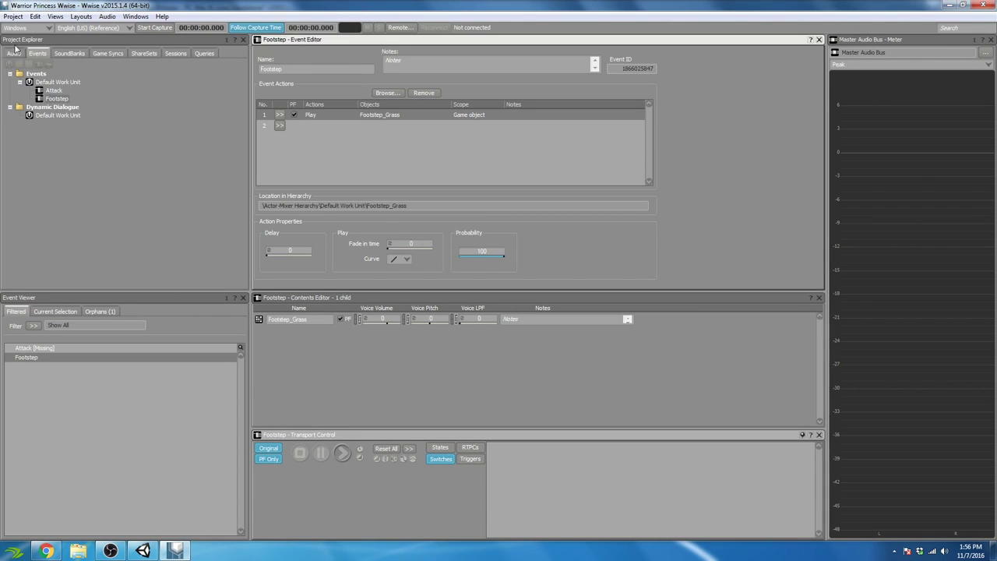
pyautogui.click(13, 53)
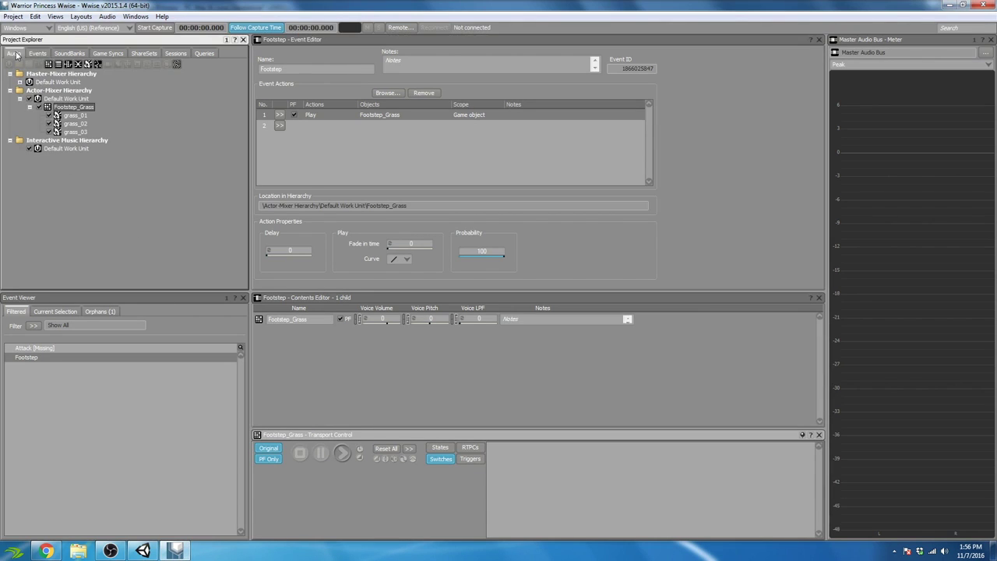
pyautogui.click(78, 107)
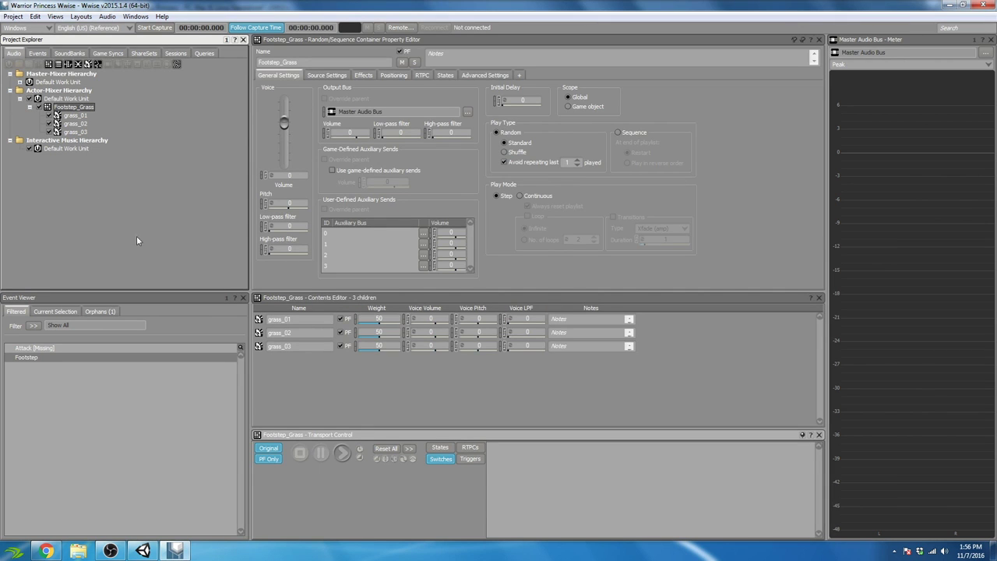
pyautogui.click(343, 456)
pyautogui.click(297, 205)
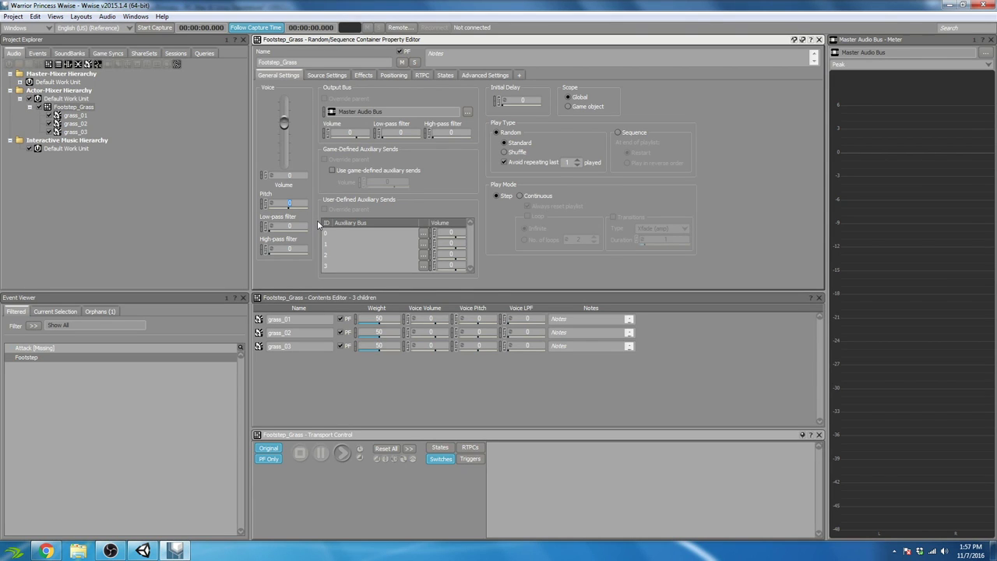
pyautogui.write('00')
# - Audition the pitched Footstep_Grass container several times
pyautogui.click(341, 453)
pyautogui.click(341, 453)
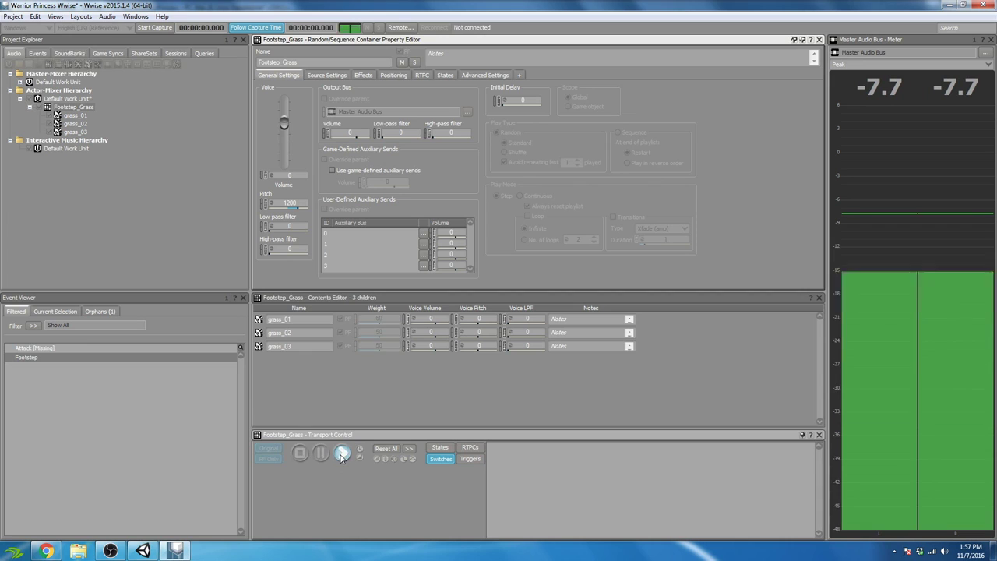
pyautogui.click(342, 453)
pyautogui.click(341, 454)
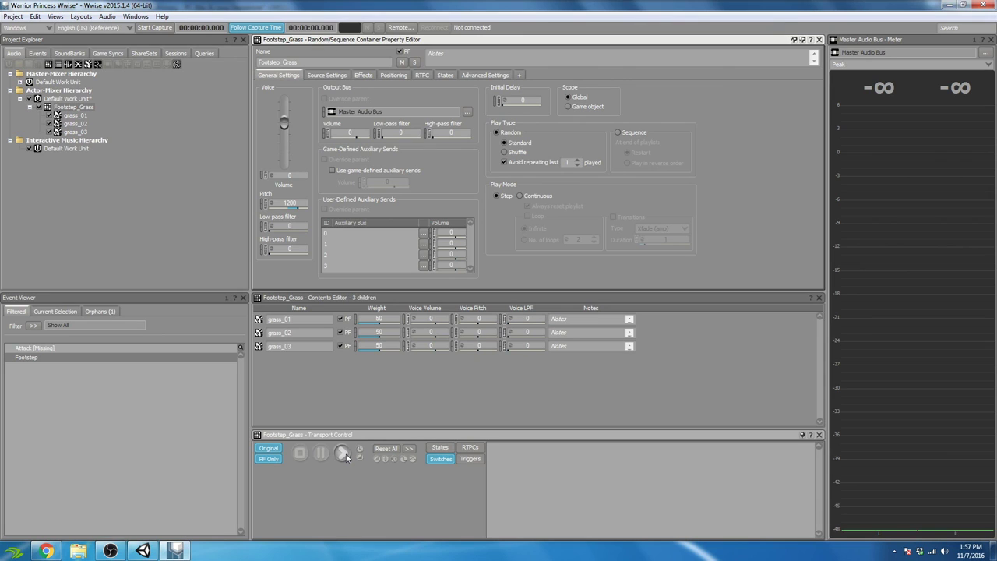
pyautogui.click(343, 454)
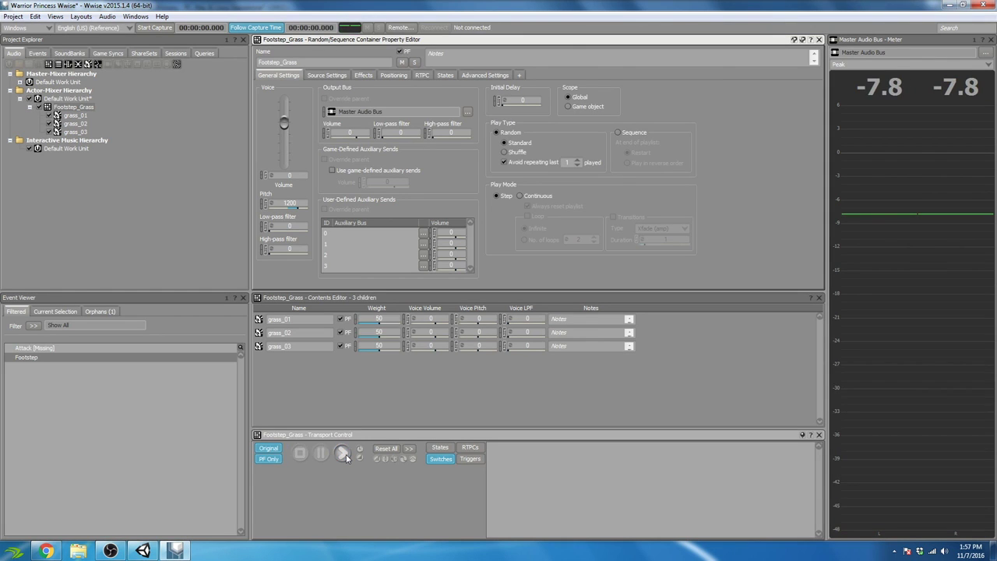
# - Save the Wwise project and generate the Player SoundBank for Windows in the SoundBank layout
pyautogui.click(14, 17)
pyautogui.click(37, 56)
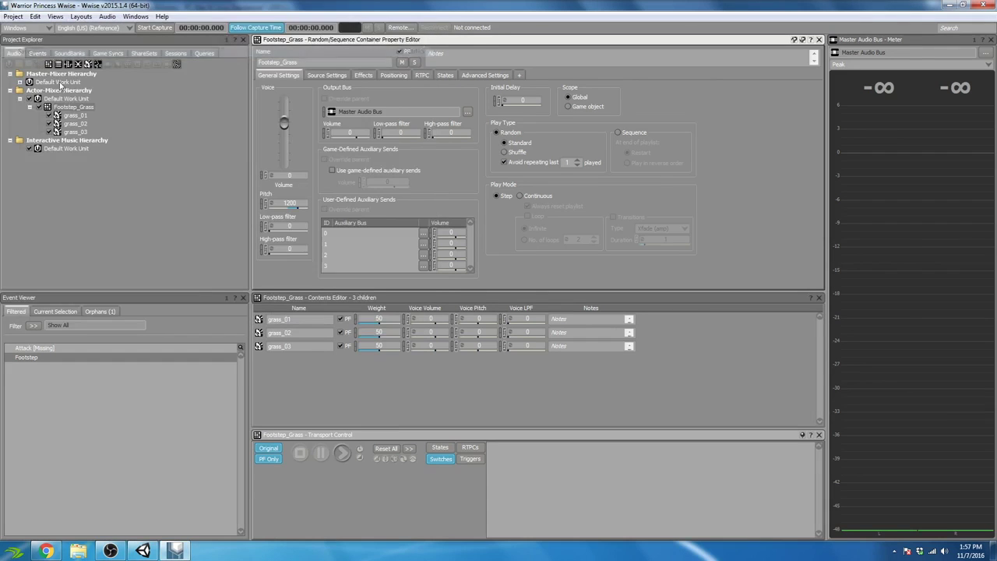
pyautogui.press('F7')
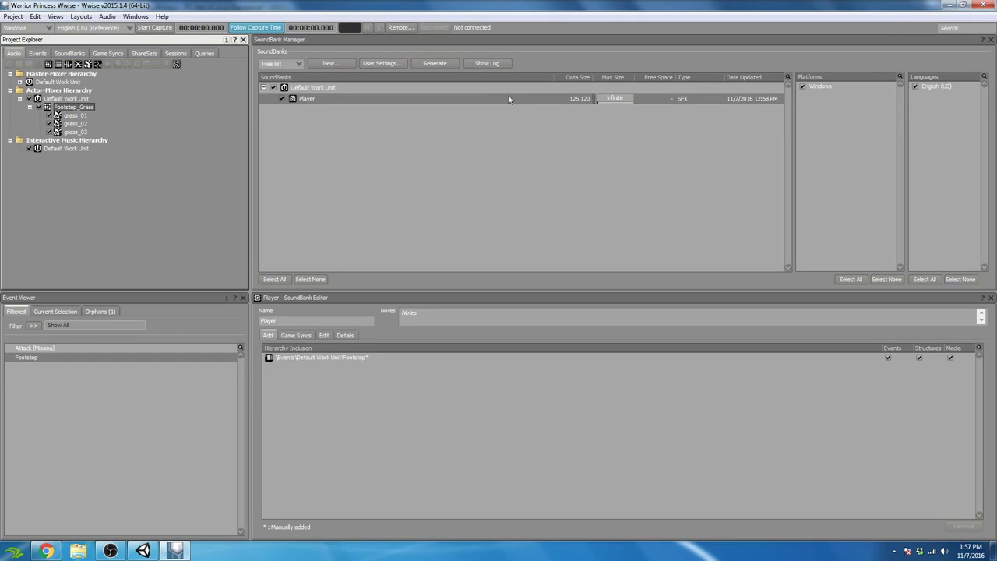
pyautogui.click(433, 63)
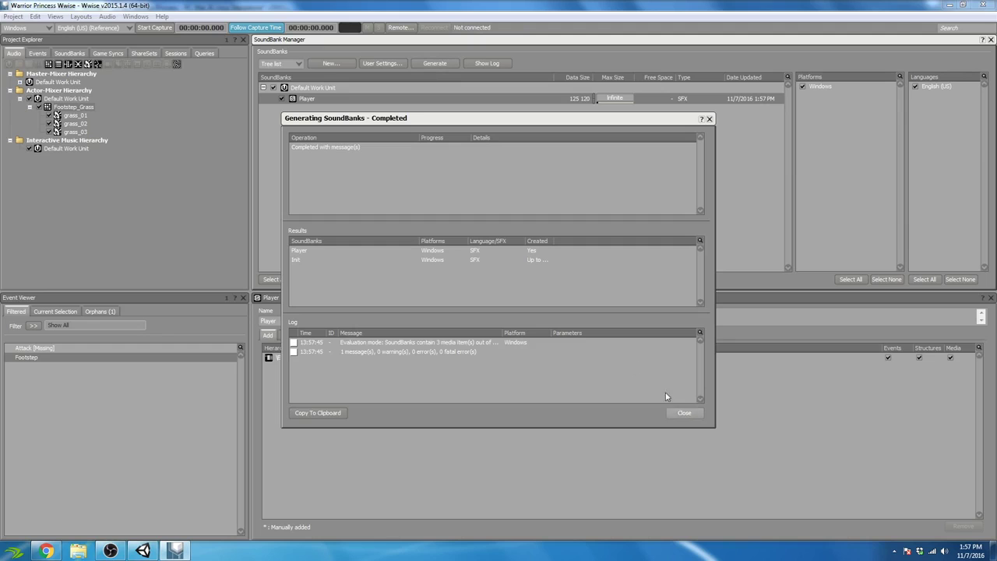
pyautogui.click(690, 413)
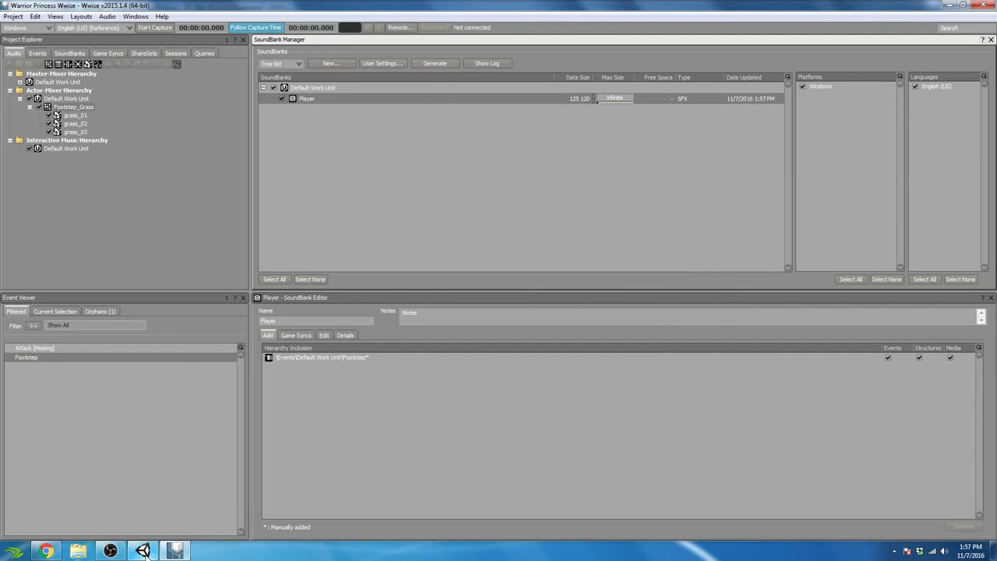
# - Switch to Unity, play the scene and run the character to test the regenerated footstep sound, then stop play mode
pyautogui.click(143, 551)
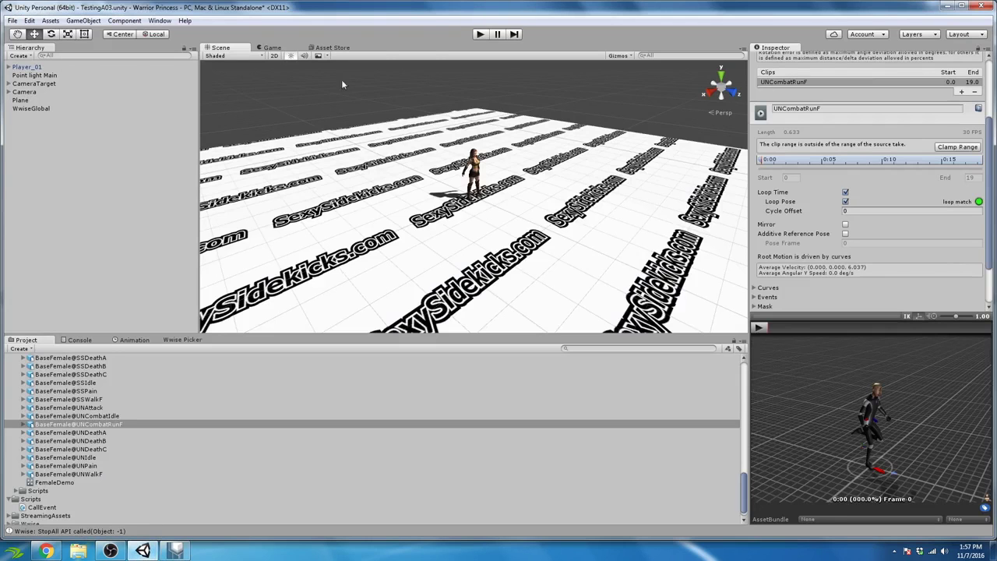
pyautogui.click(480, 34)
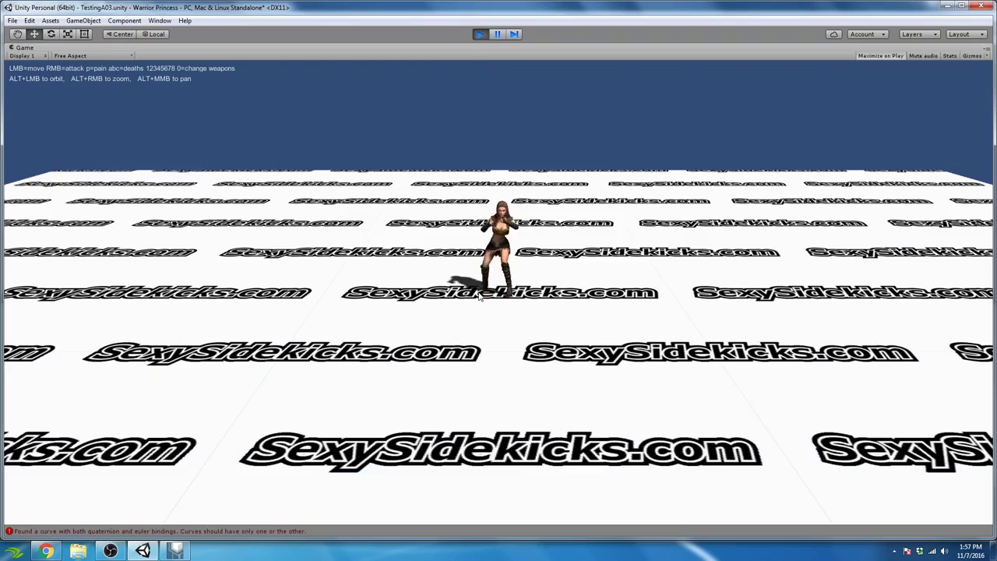
pyautogui.click(323, 292)
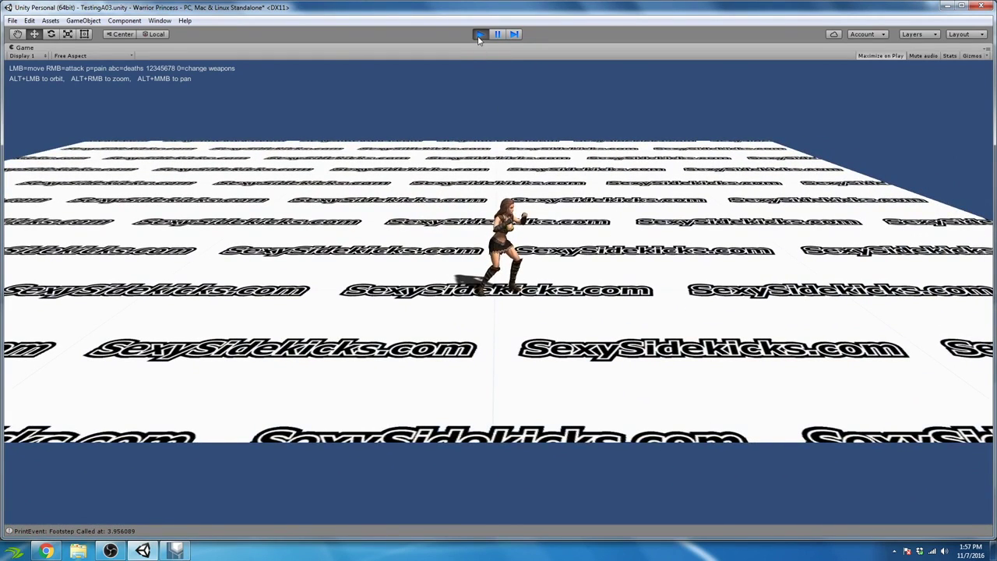
pyautogui.click(479, 34)
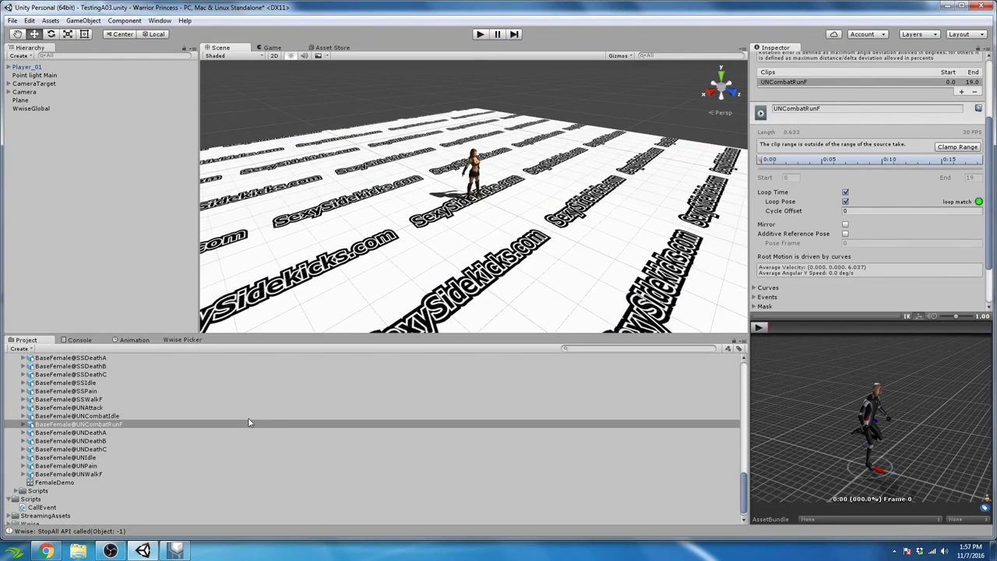
# - Switch to Wwise, review the project's SoundBanks and events, and select the Default Work Unit of the Actor-Mixer Hierarchy
pyautogui.hotkey('alt', 'Tab')
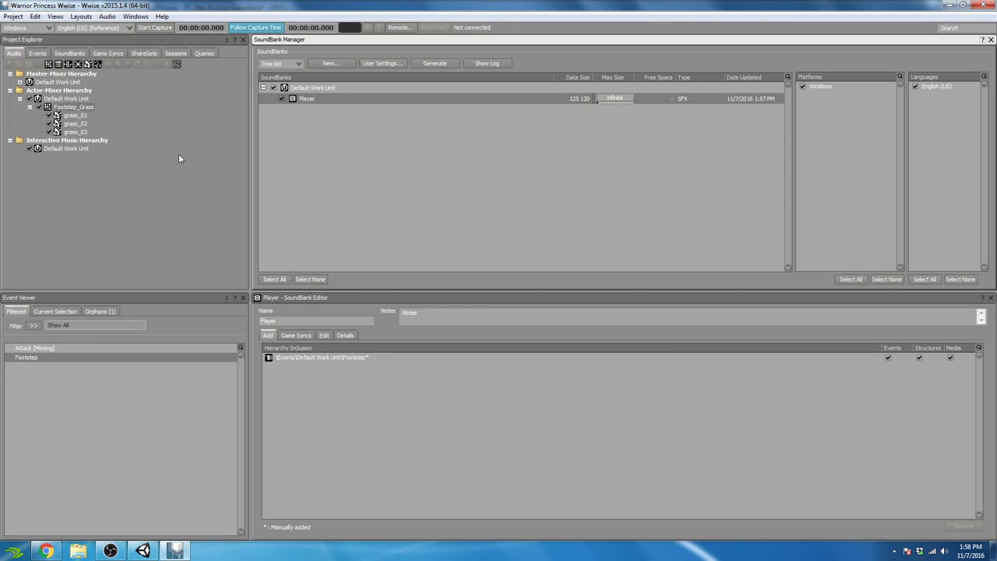
pyautogui.click(75, 57)
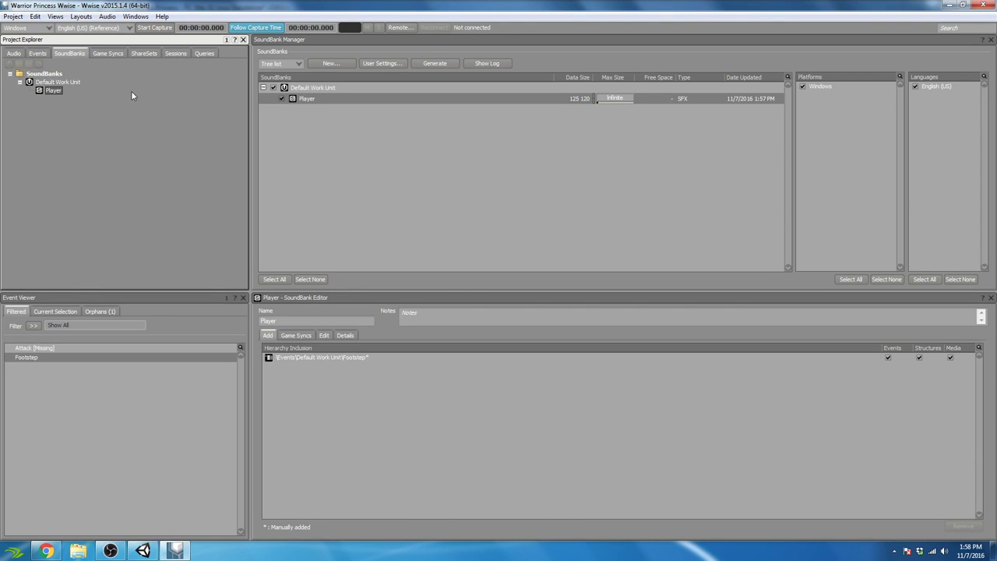
pyautogui.click(43, 56)
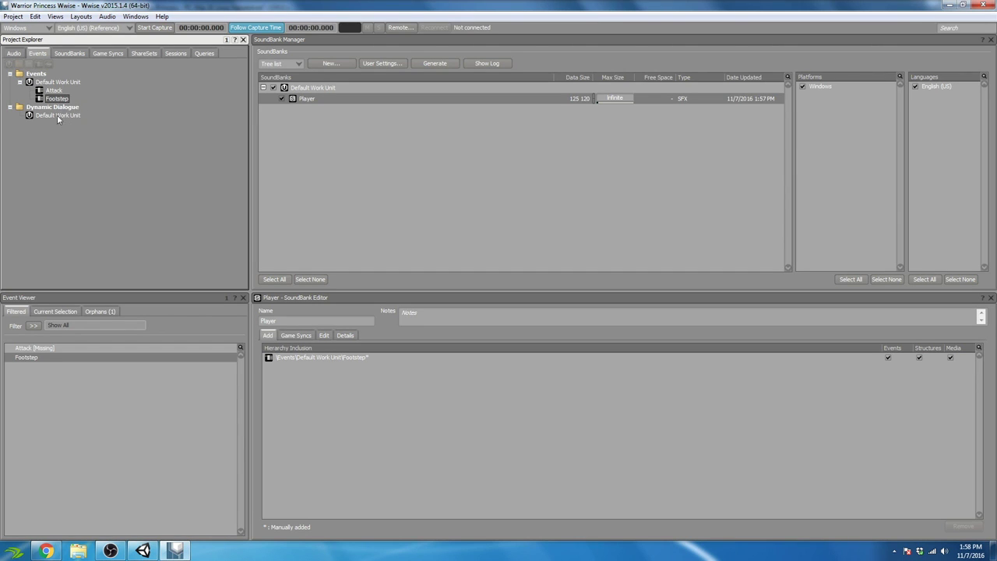
pyautogui.click(13, 53)
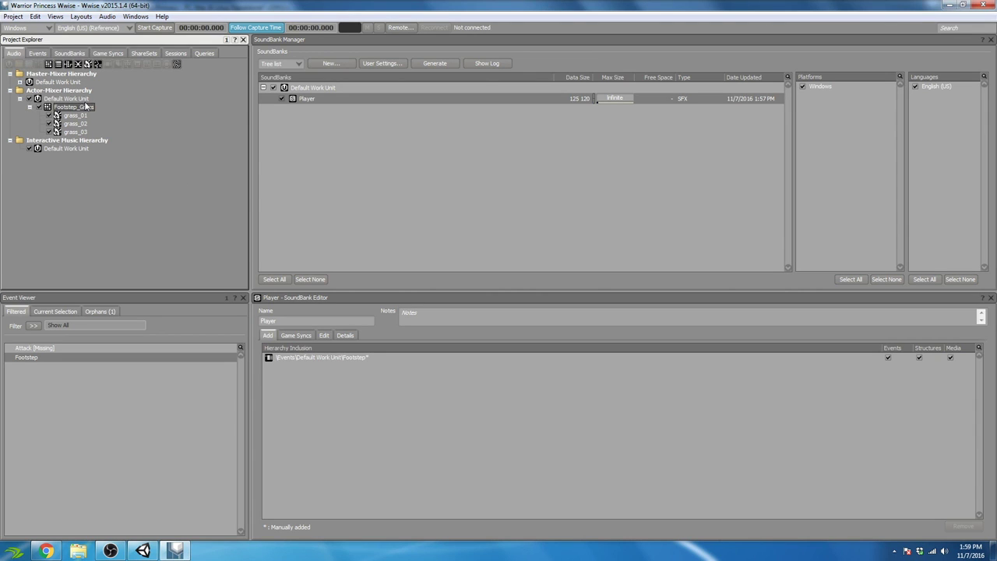
pyautogui.click(84, 99)
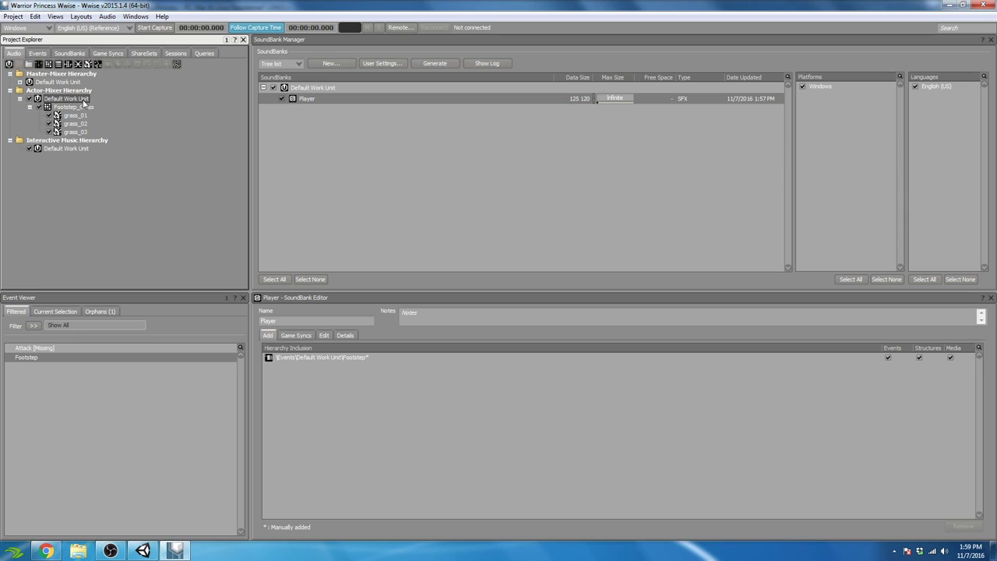
# - Create a Random Container named Footsetep_Wood in the Actor-Mixer Hierarchy's Default Work Unit
pyautogui.click(30, 107)
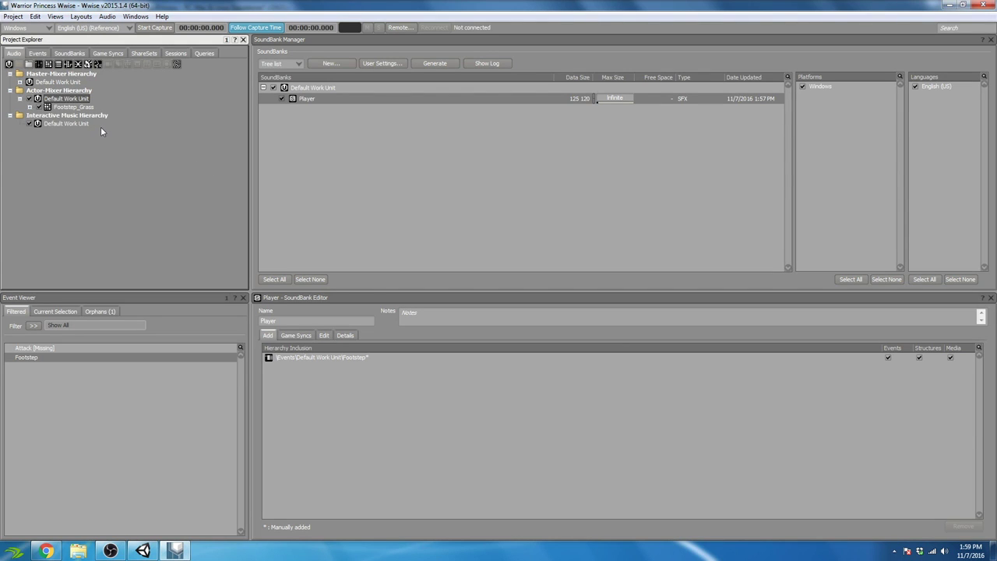
pyautogui.rightClick(71, 97)
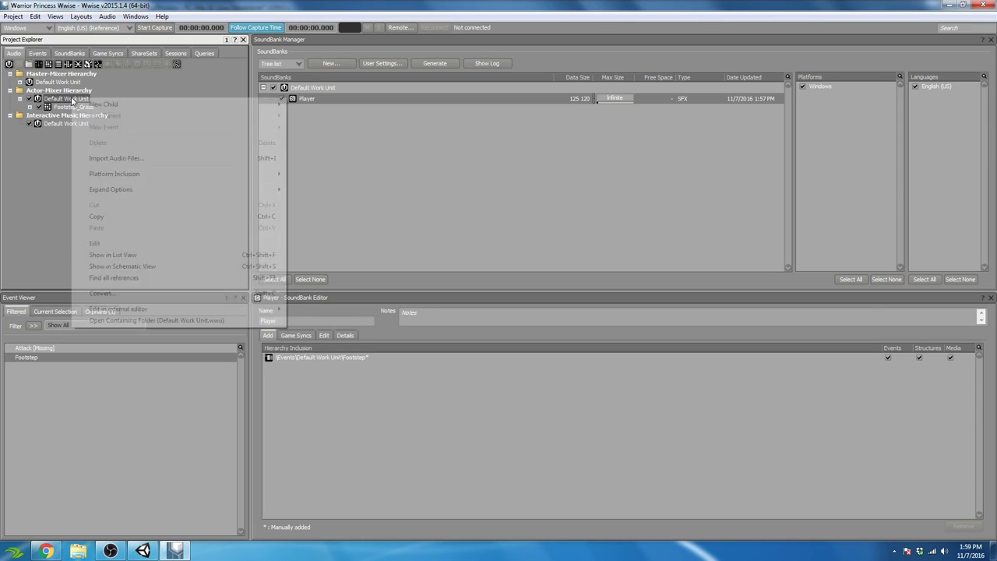
pyautogui.click(48, 187)
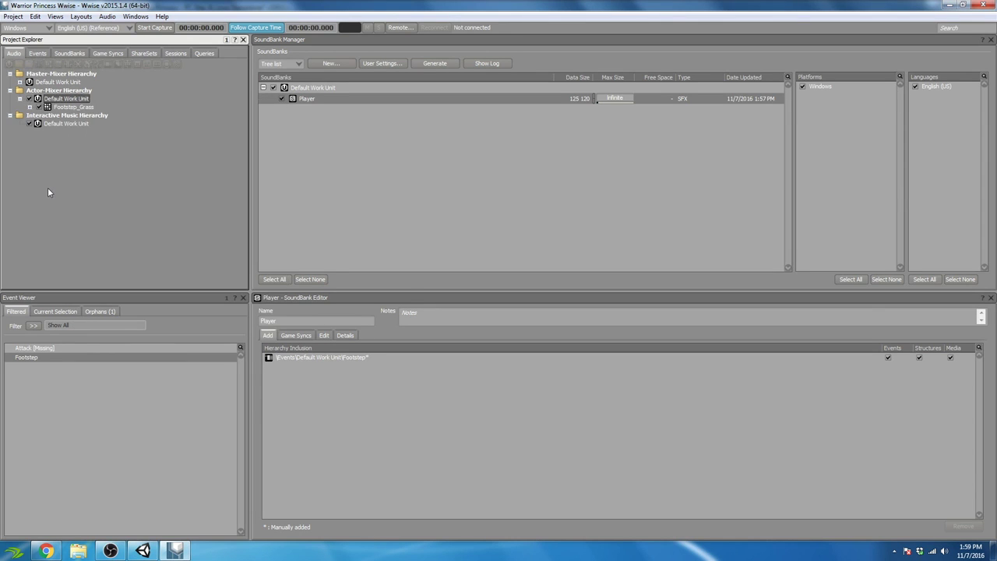
pyautogui.click(74, 106)
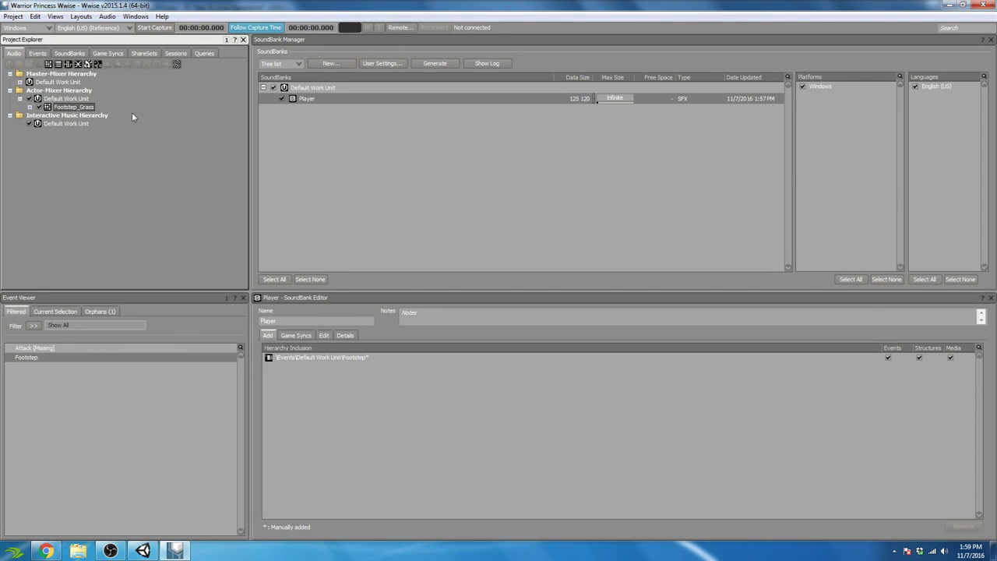
pyautogui.click(88, 99)
pyautogui.click(48, 64)
pyautogui.write('Foots')
pyautogui.write('etep')
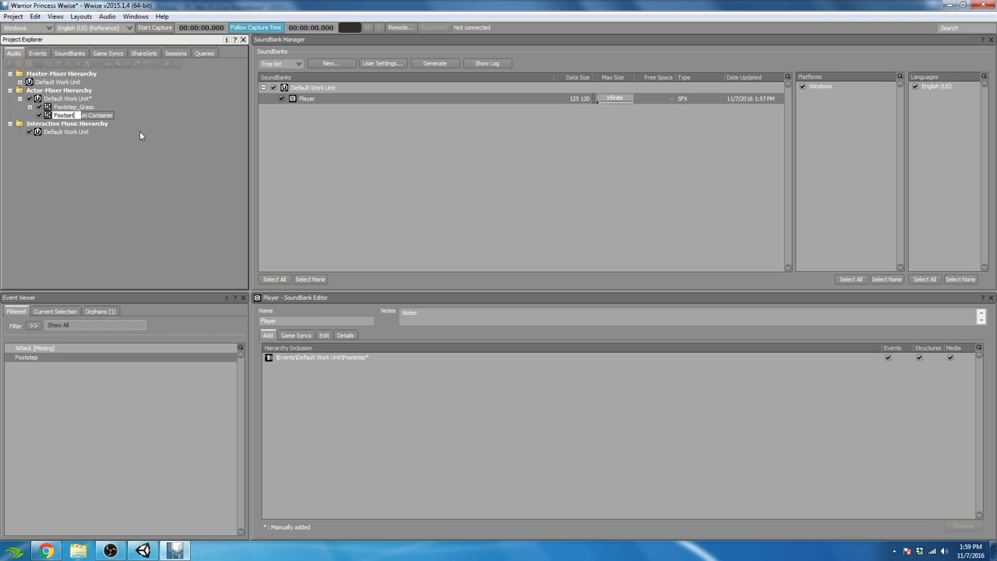
pyautogui.write('_Wood')
pyautogui.press('Return')
pyautogui.click(29, 107)
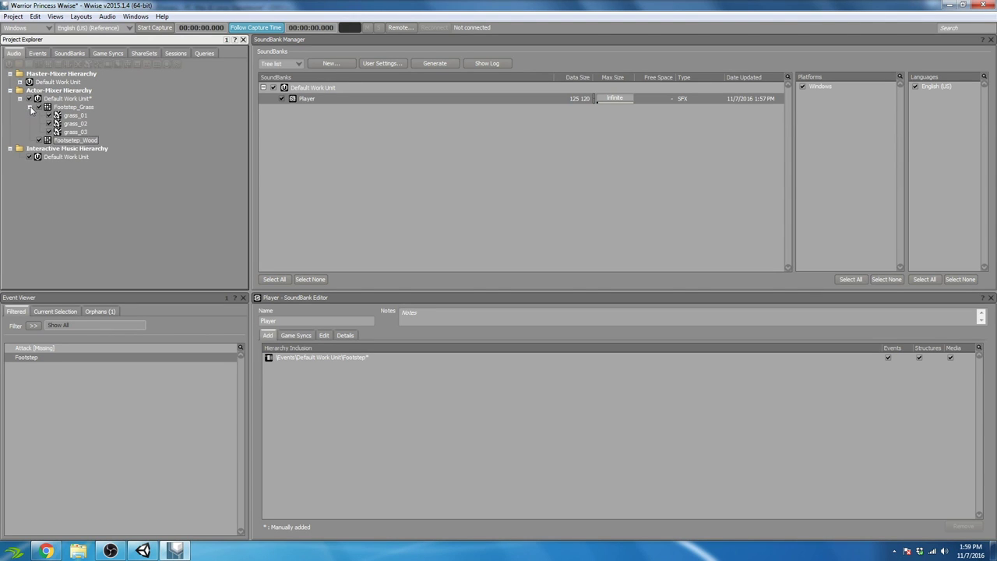
pyautogui.click(30, 107)
pyautogui.rightClick(61, 118)
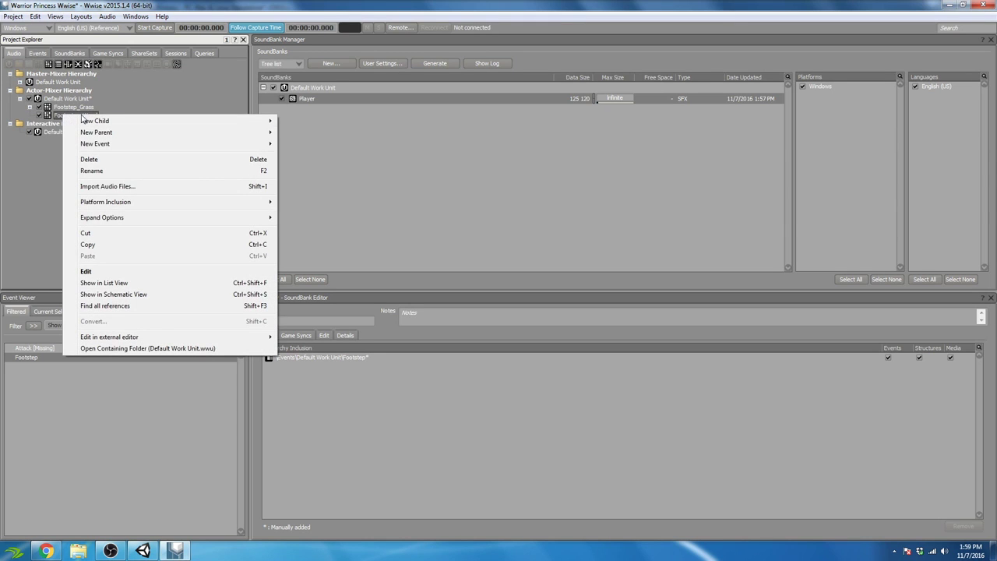
pyautogui.click(120, 187)
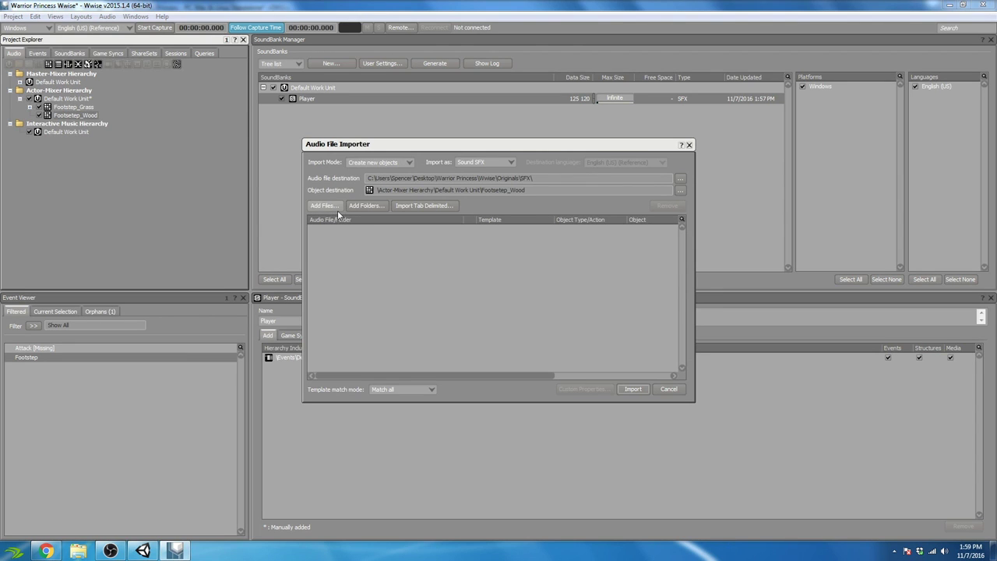
pyautogui.click(668, 389)
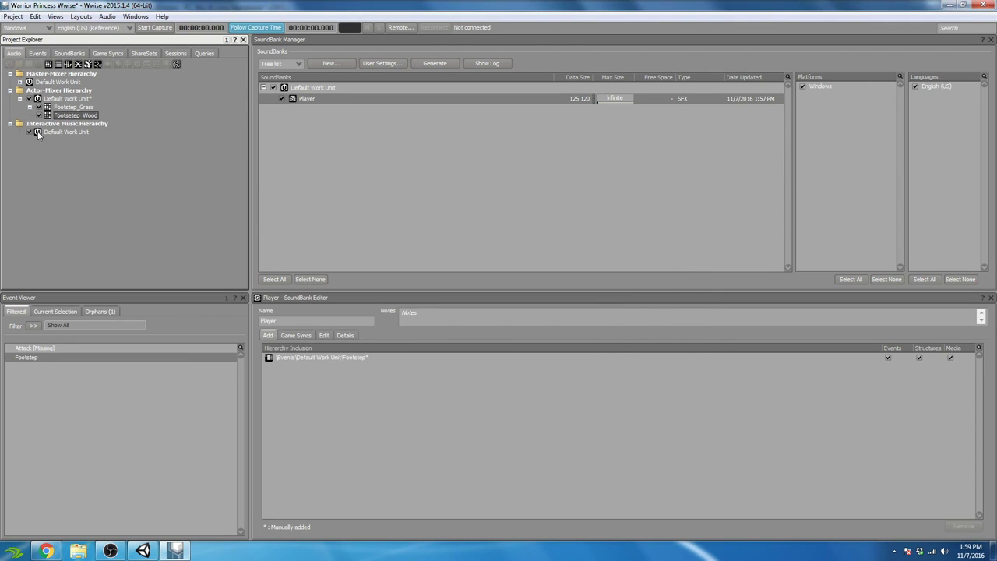
# - Start an audio file import into Footsetep_Wood and browse from the Desktop to the Audio Assets > Footsteps > Wood folder
pyautogui.rightClick(80, 120)
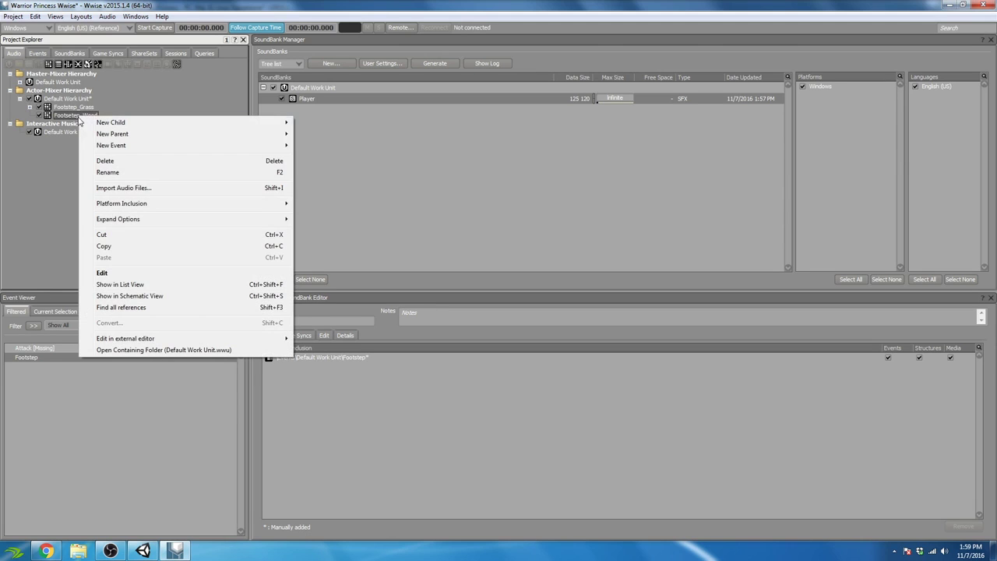
pyautogui.click(165, 189)
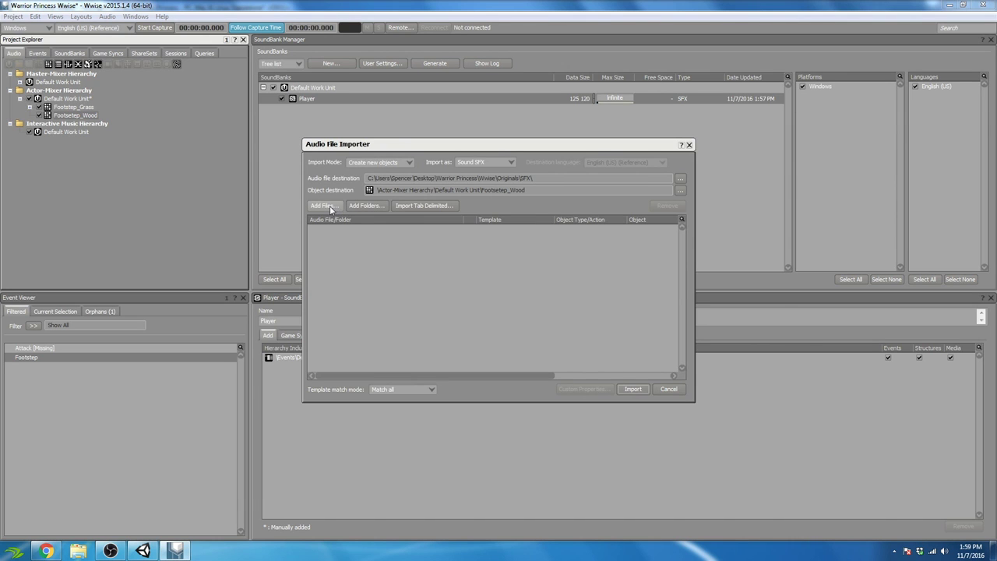
pyautogui.click(331, 207)
pyautogui.click(426, 176)
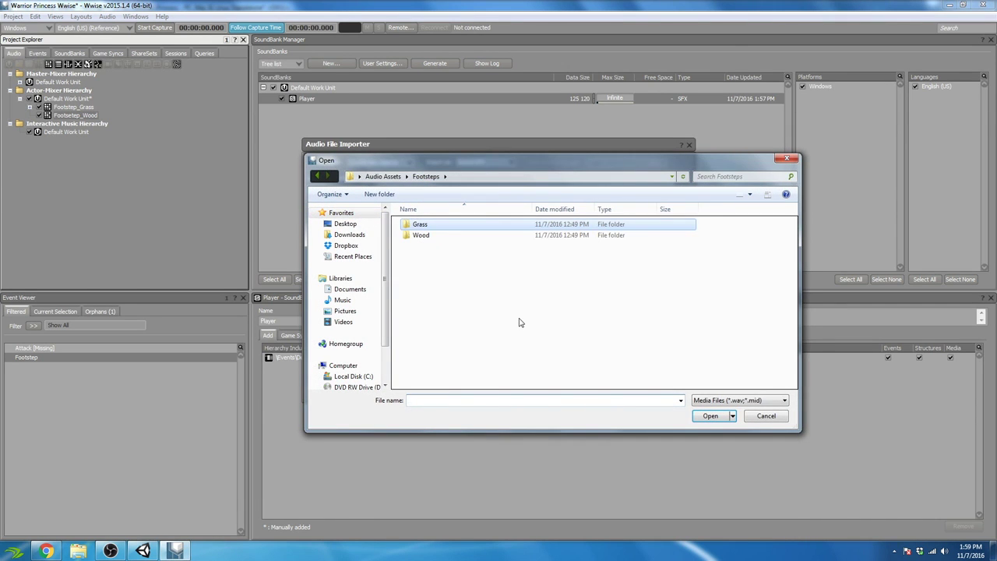
pyautogui.click(345, 224)
pyautogui.doubleClick(431, 246)
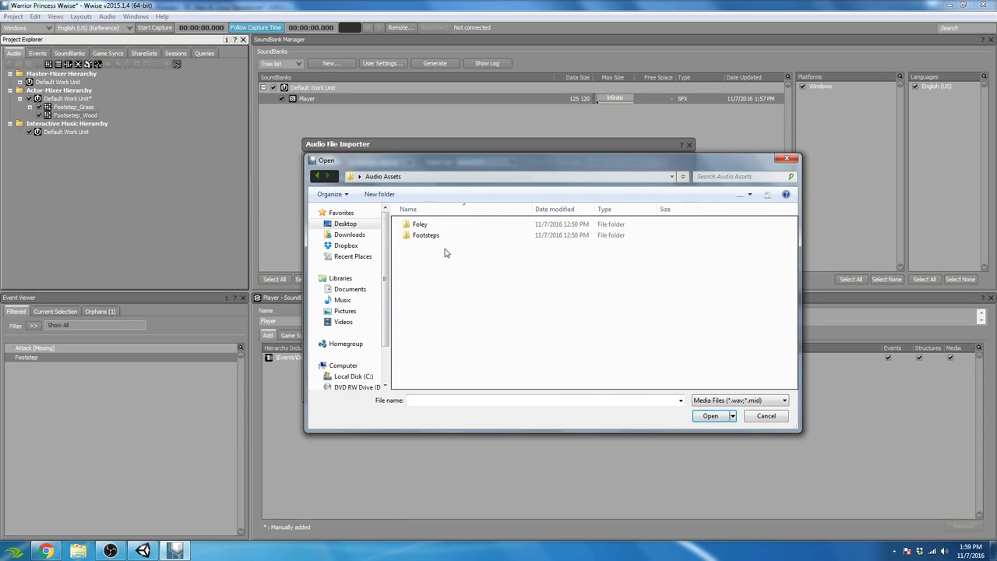
pyautogui.doubleClick(429, 236)
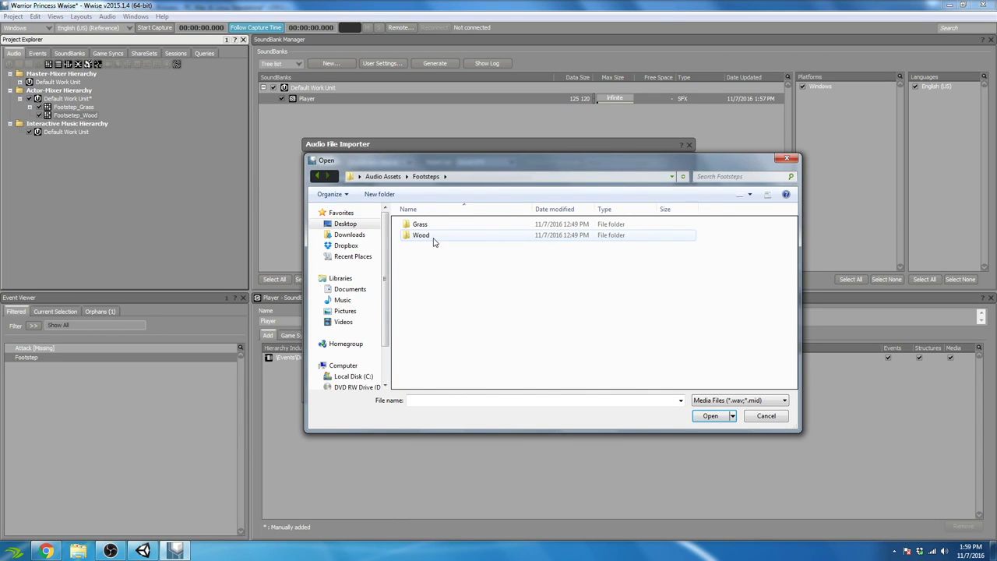
pyautogui.doubleClick(432, 238)
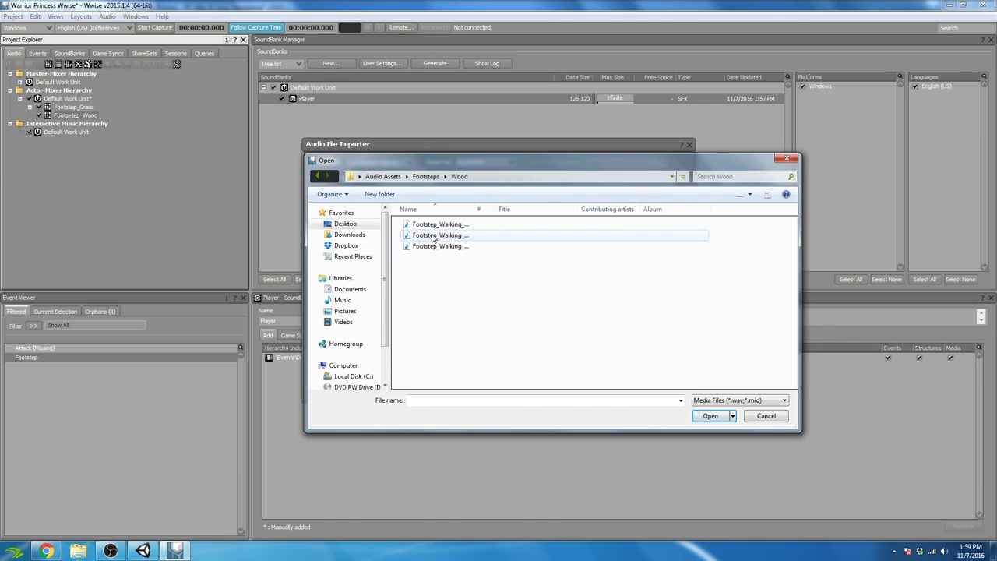
# - Add Footstep_Walking_Hardwood_01, 02 and 03 to the importer and import them as Sound SFX objects
pyautogui.click(457, 224)
pyautogui.moveTo(474, 208); pyautogui.dragTo(544, 209)
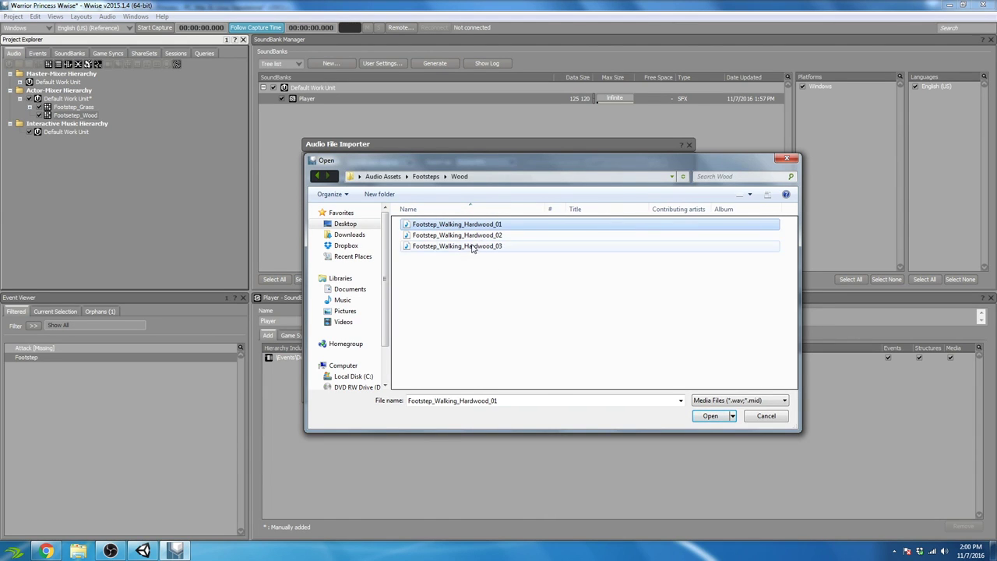
pyautogui.keyDown('shift'); pyautogui.click(472, 246); pyautogui.keyUp('shift')
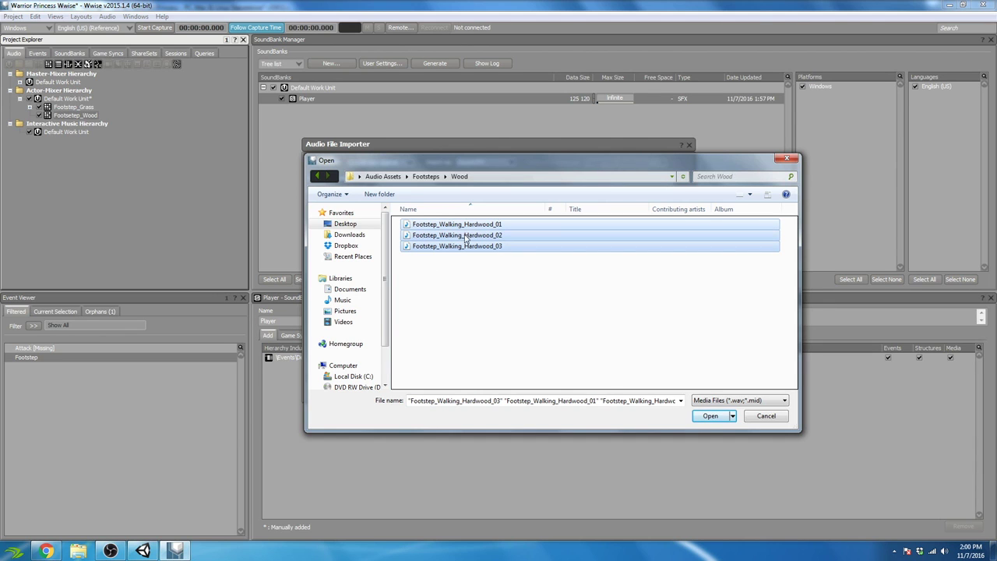
pyautogui.click(710, 416)
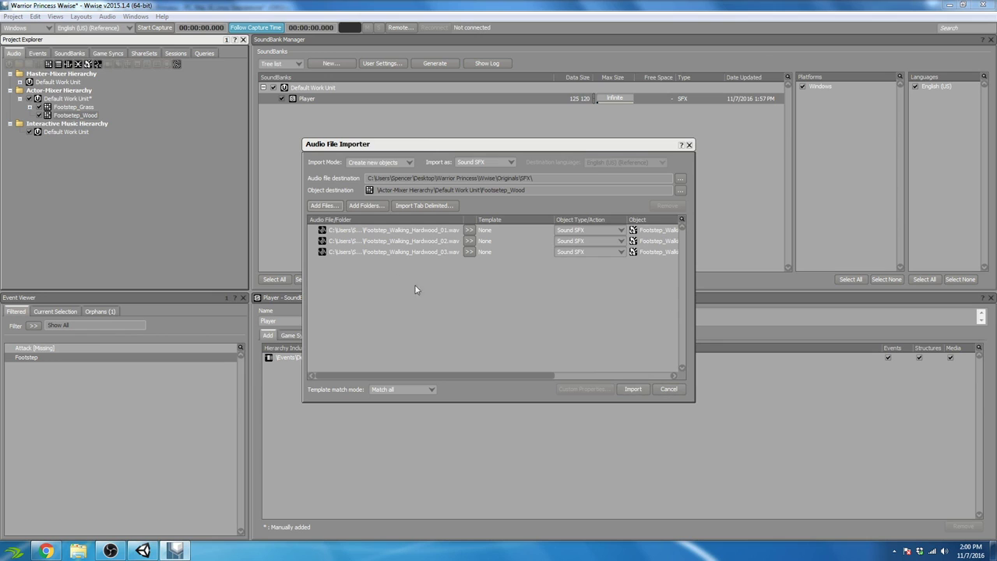
pyautogui.click(633, 389)
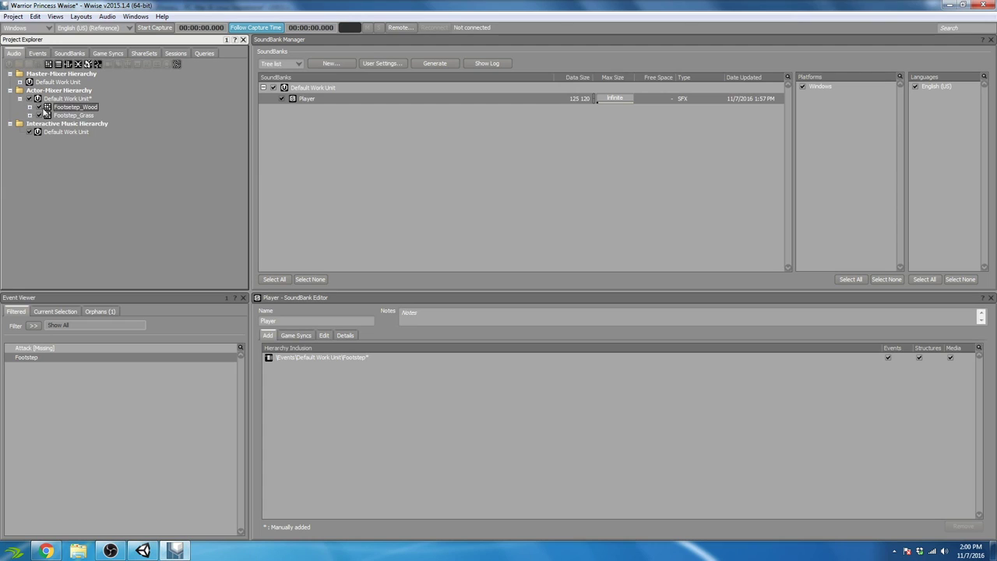
# - Expand Footsetep_Wood to view its imported sounds, switch to the layout with the property editor, and audition the container
pyautogui.click(30, 108)
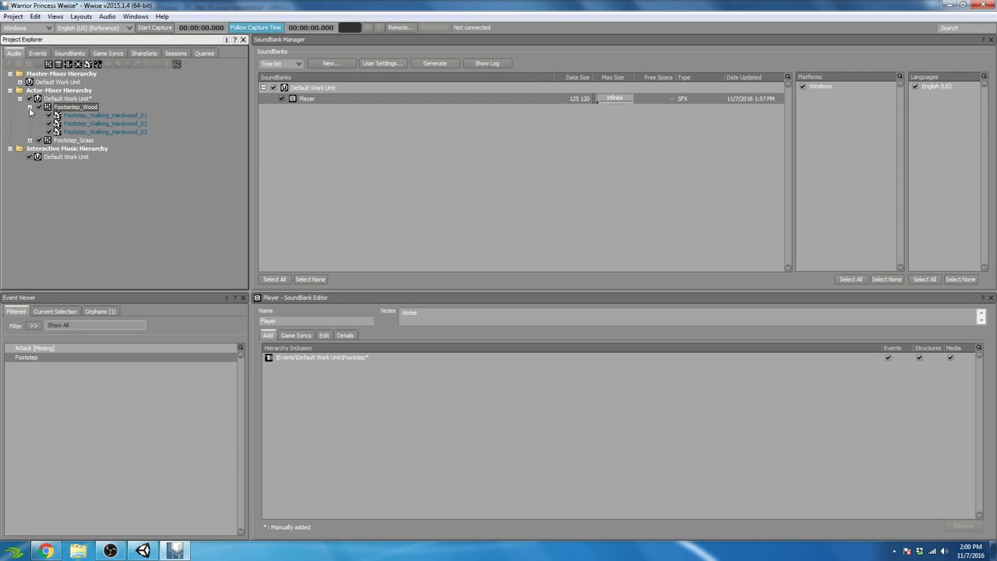
pyautogui.click(102, 125)
pyautogui.click(108, 116)
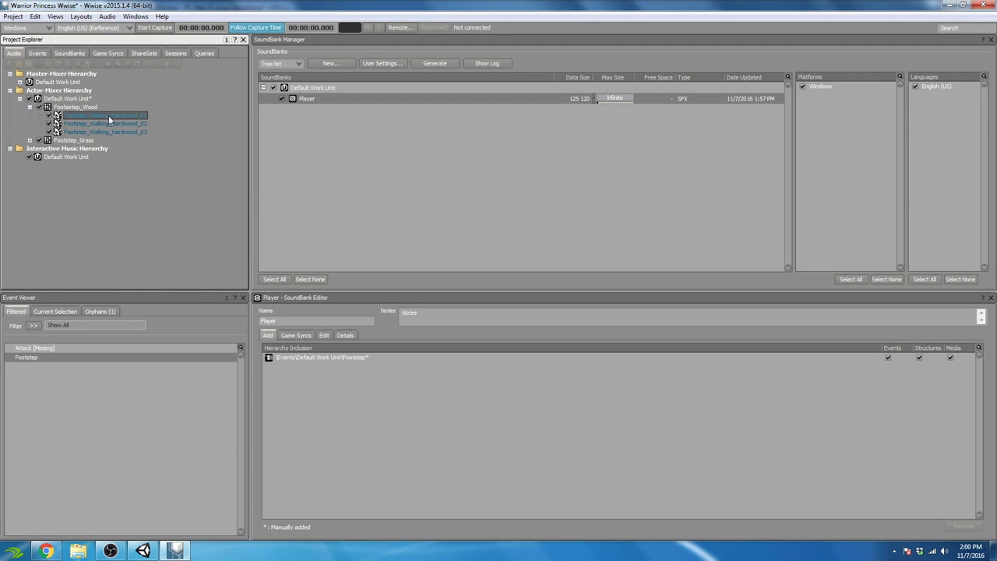
pyautogui.click(81, 107)
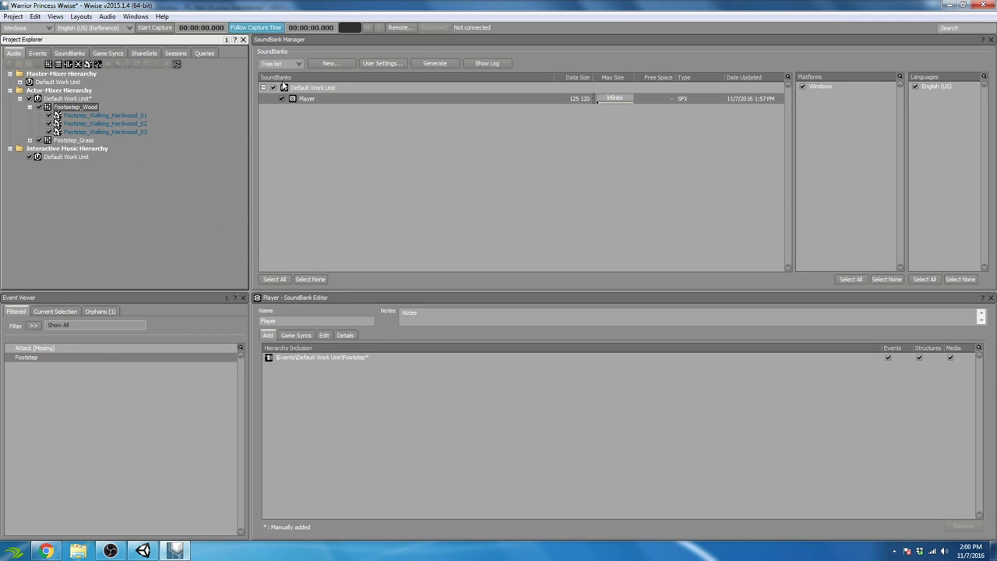
pyautogui.press('F5')
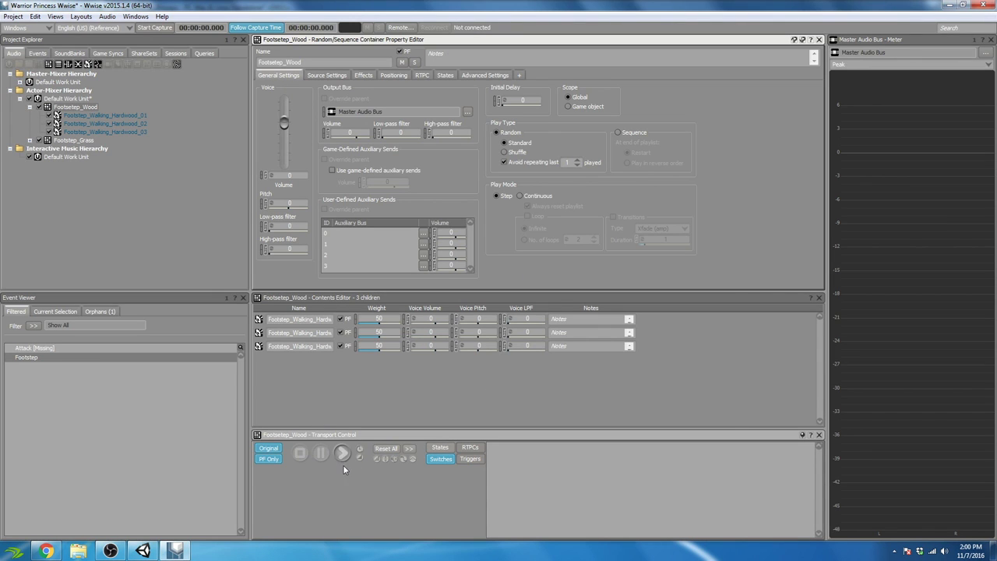
pyautogui.click(75, 140)
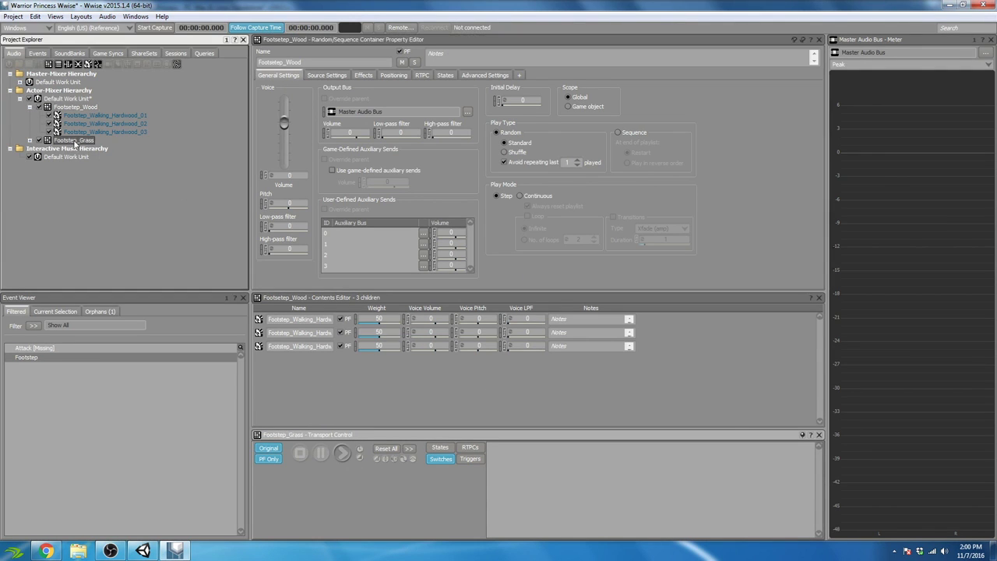
pyautogui.click(85, 110)
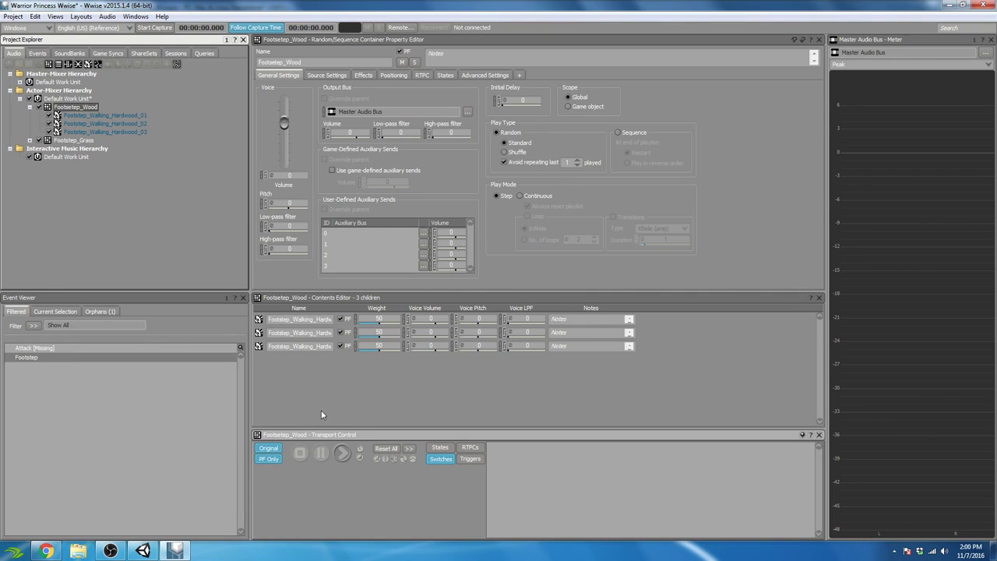
pyautogui.click(343, 453)
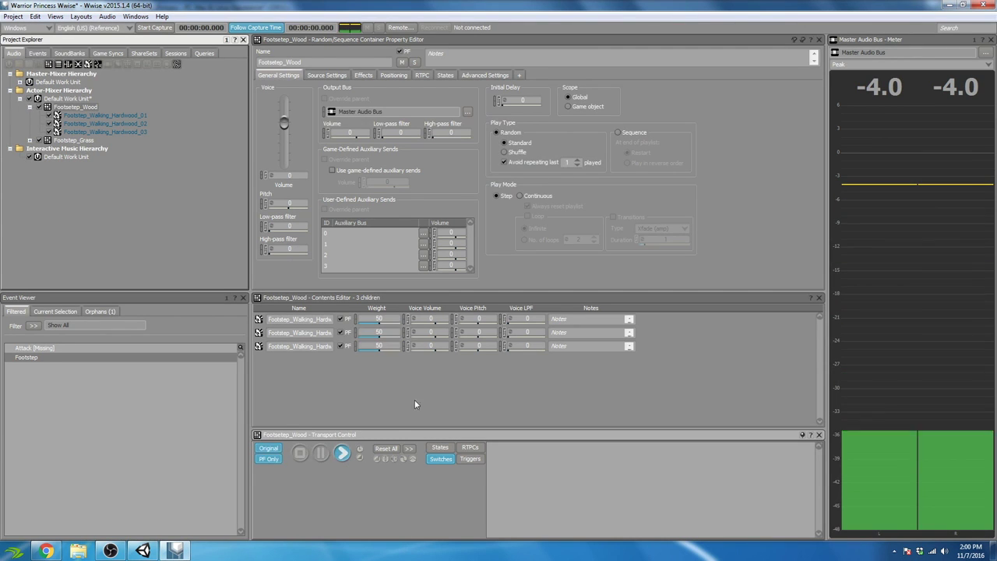
# - Collapse Footsetep_Wood and compare its container properties with those of Footstep_Grass
pyautogui.click(30, 108)
pyautogui.click(89, 115)
pyautogui.click(92, 107)
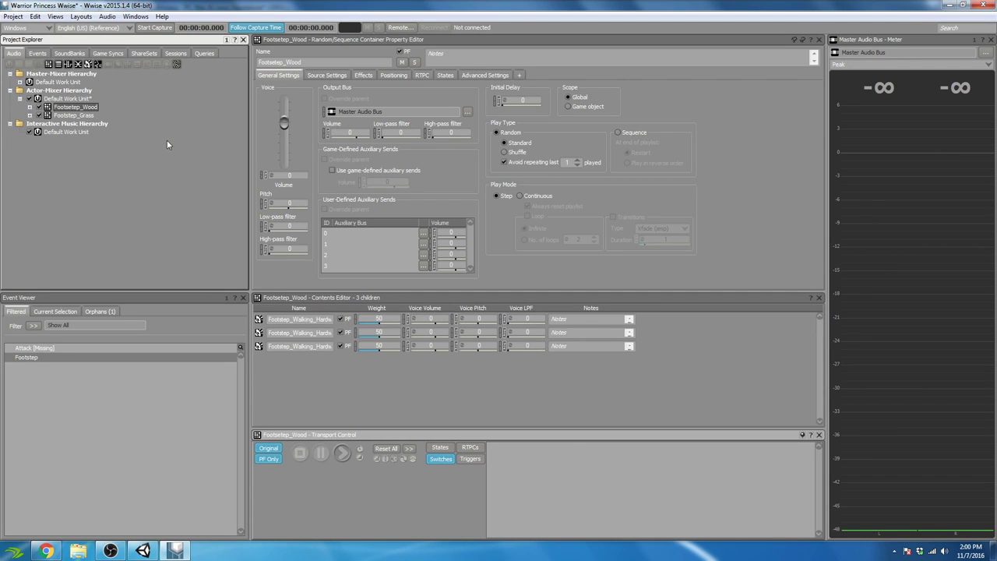
pyautogui.click(69, 115)
pyautogui.click(77, 109)
pyautogui.click(78, 115)
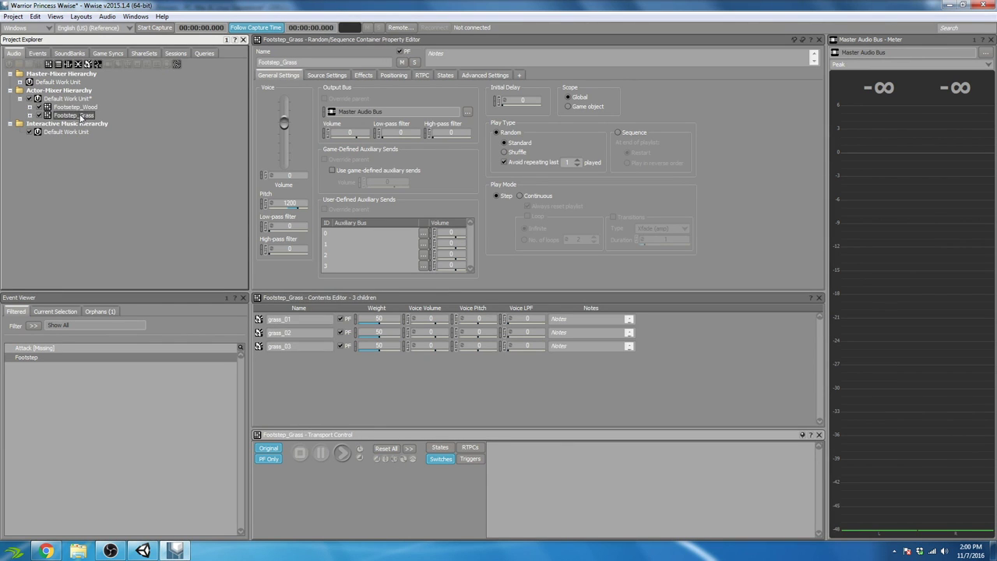
# - Examine the Footstep event's Play action and the Footstep_Grass container it targets
pyautogui.click(38, 53)
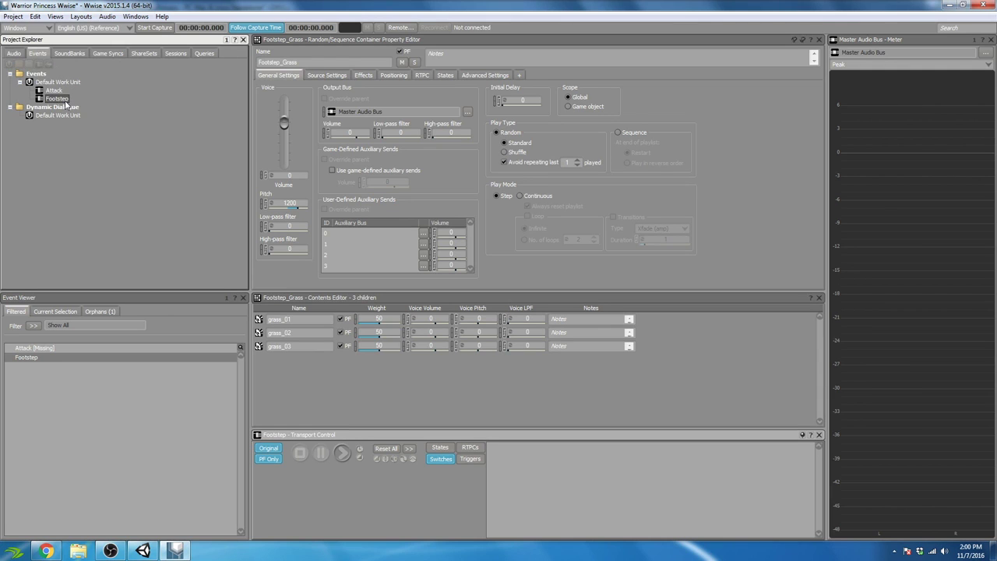
pyautogui.doubleClick(56, 99)
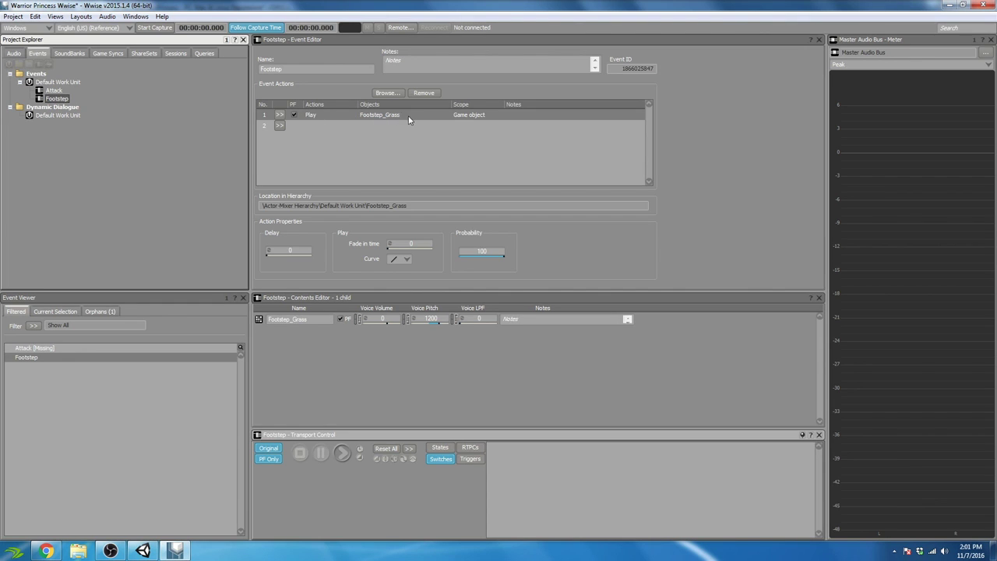
pyautogui.click(14, 53)
pyautogui.click(74, 116)
pyautogui.doubleClick(74, 116)
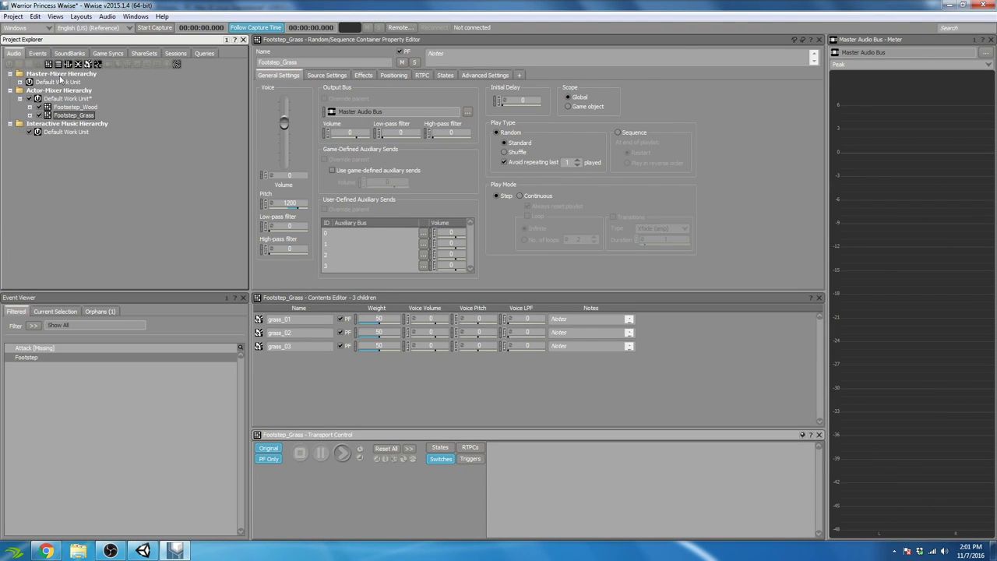
pyautogui.click(37, 53)
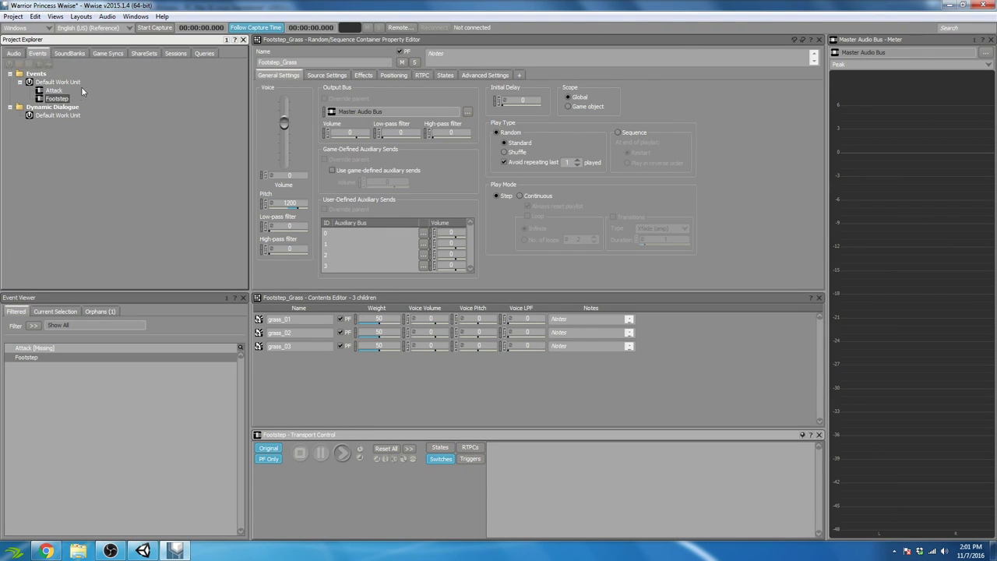
pyautogui.doubleClick(59, 99)
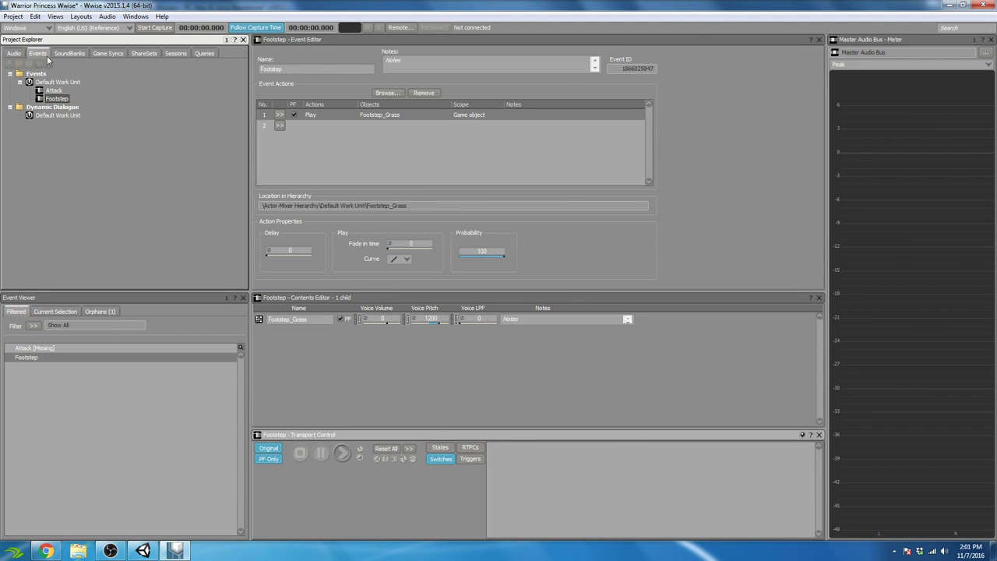
# - Create a Switch Container named Footstep_Terrain in the Actor-Mixer Hierarchy's Default Work Unit
pyautogui.click(14, 54)
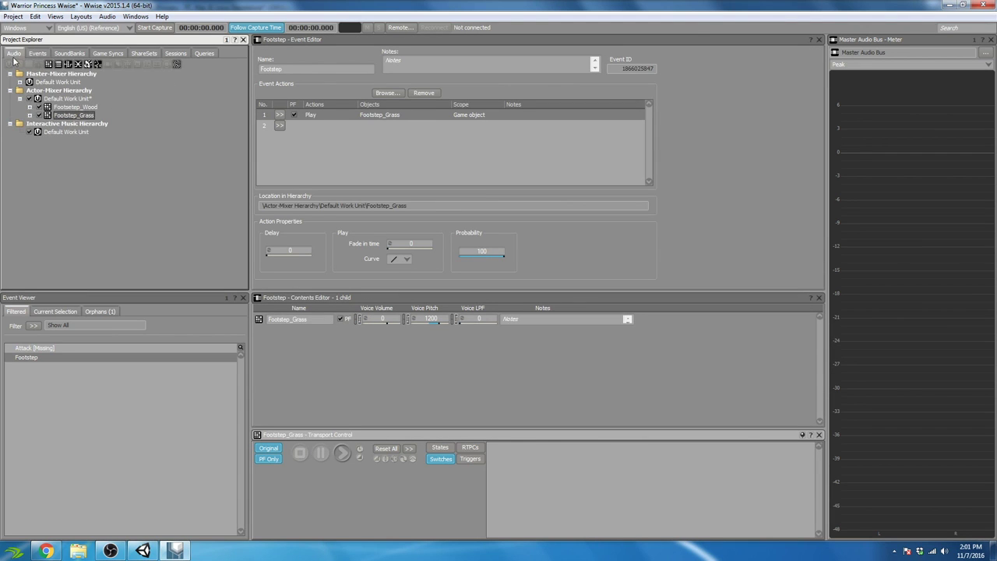
pyautogui.click(70, 99)
pyautogui.click(68, 64)
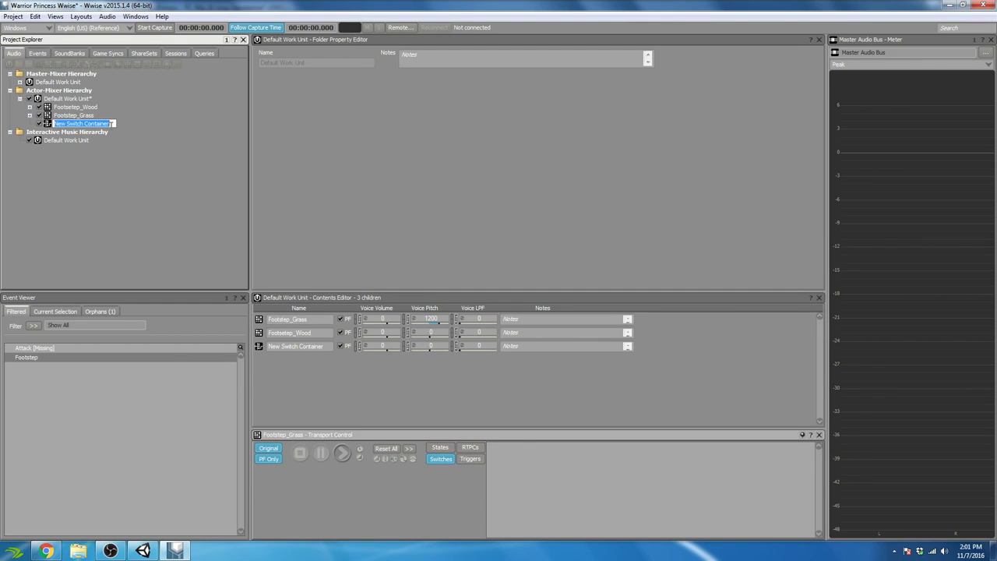
pyautogui.write('Footstep_Terrain')
pyautogui.press('Return')
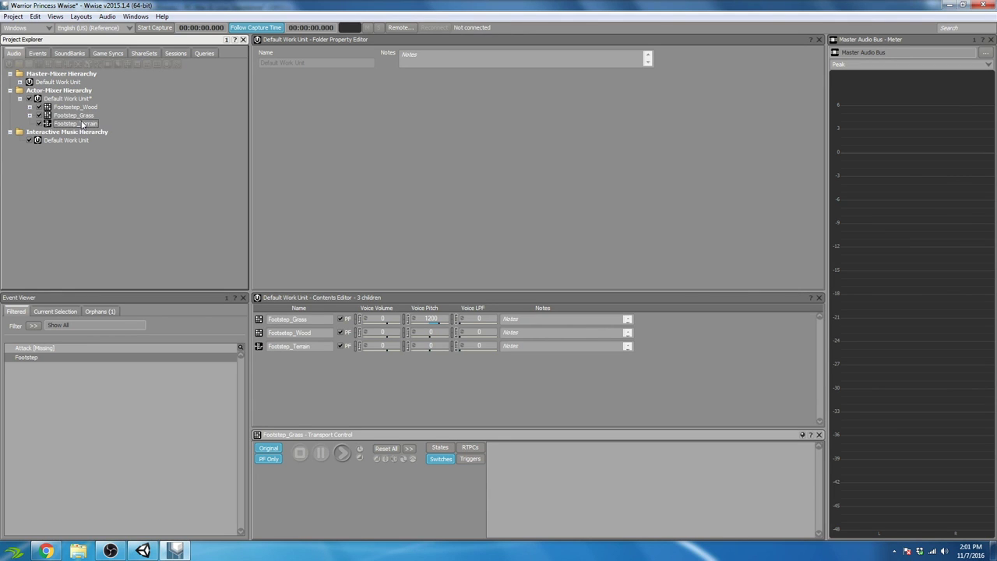
# - Move Footsetep_Wood and Footstep_Grass together into the Footstep_Terrain container and expand it to show its children
pyautogui.click(78, 107)
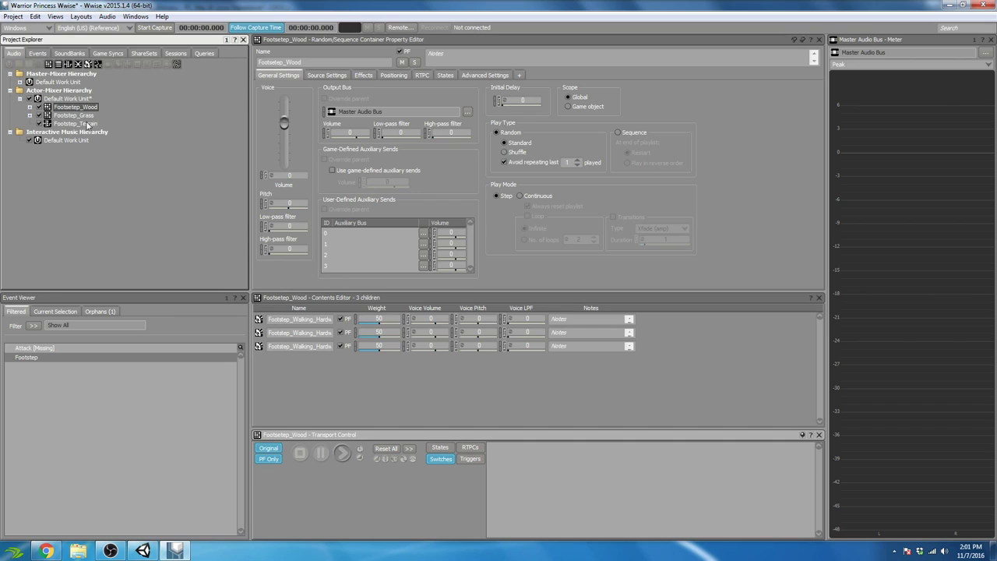
pyautogui.keyDown('shift'); pyautogui.click(87, 123); pyautogui.keyUp('shift')
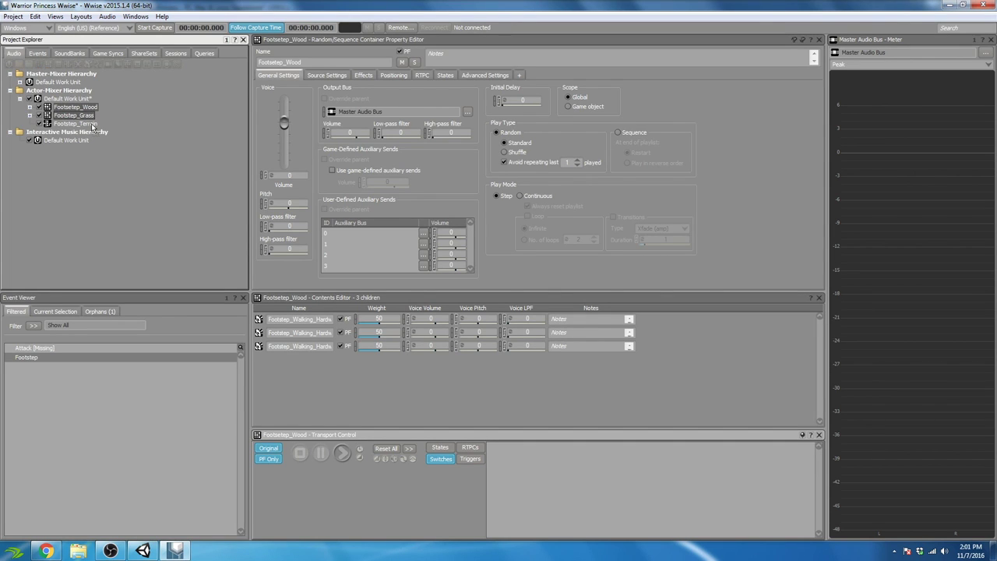
pyautogui.moveTo(78, 107); pyautogui.dragTo(91, 123)
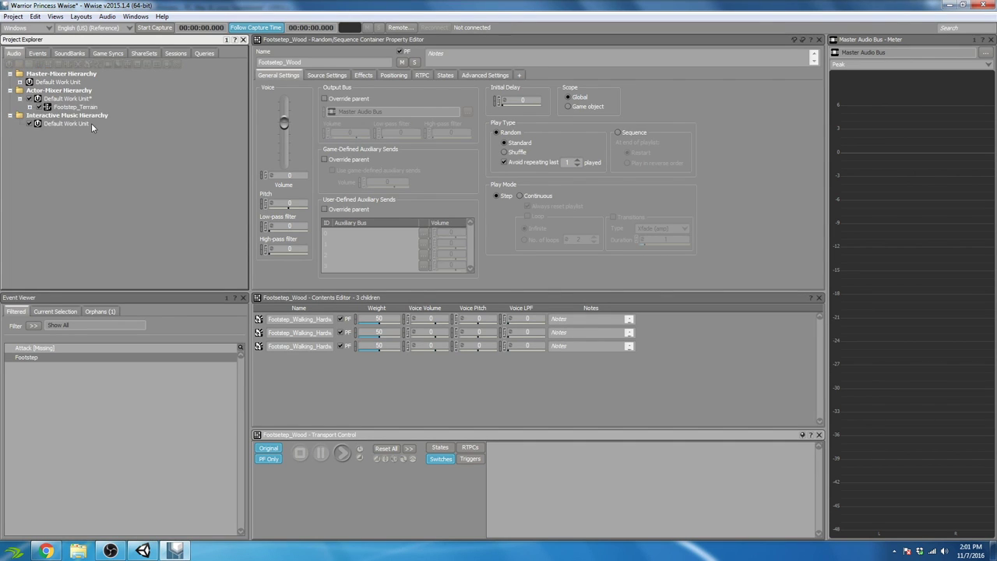
pyautogui.click(29, 107)
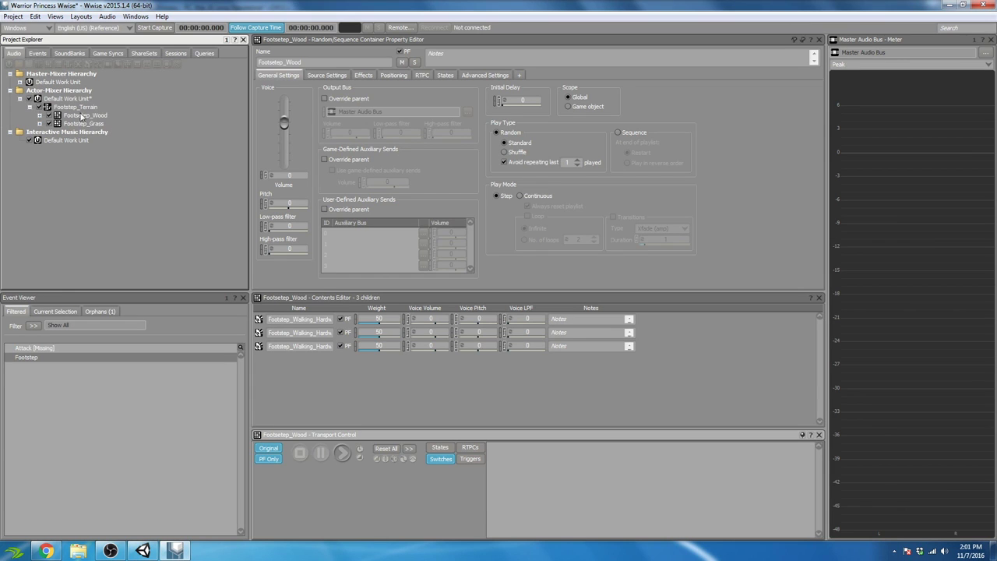
# - Compare the general settings of the Footstep_Terrain container with those of its Footsetep_Wood and Footstep_Grass children
pyautogui.click(76, 108)
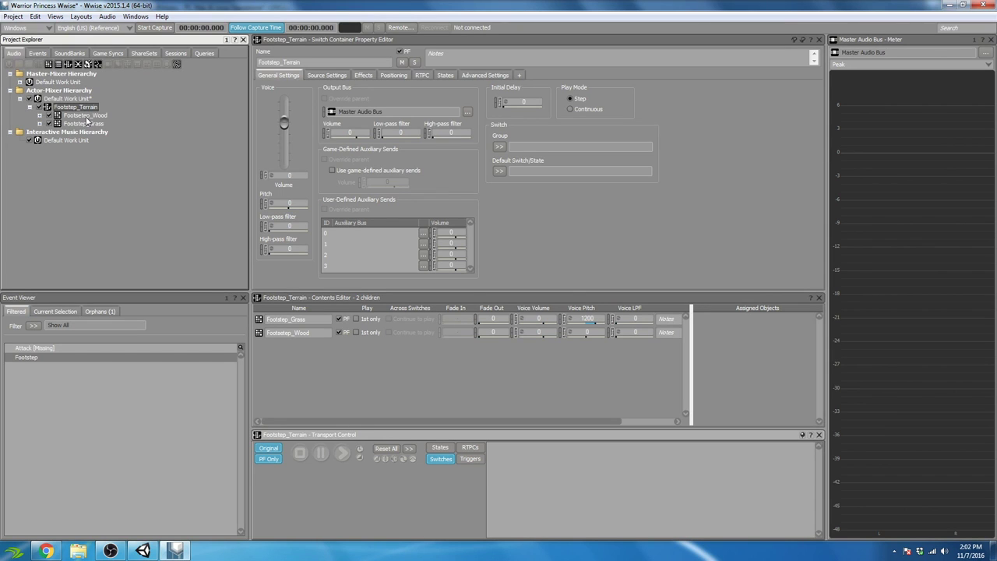
pyautogui.click(86, 116)
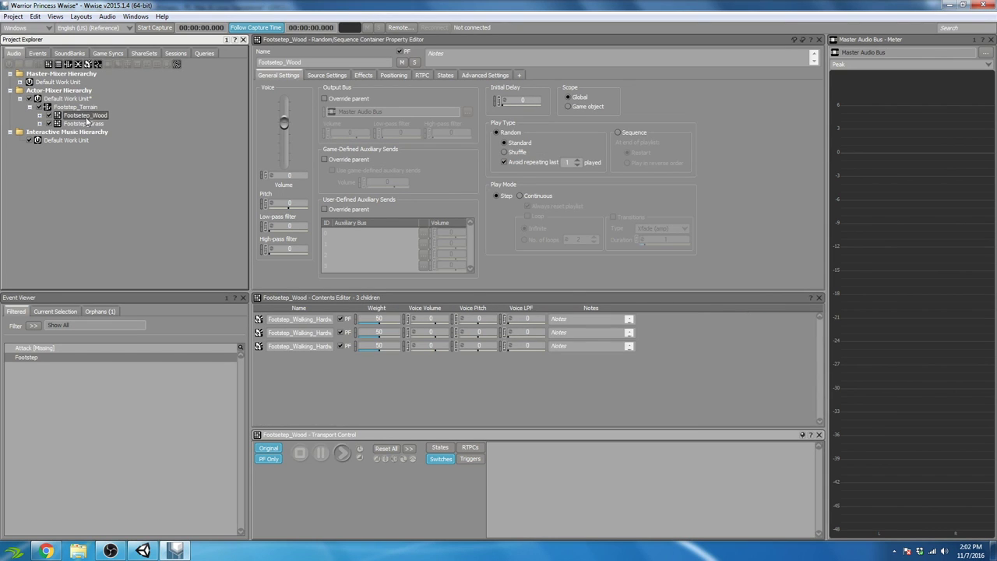
pyautogui.click(88, 122)
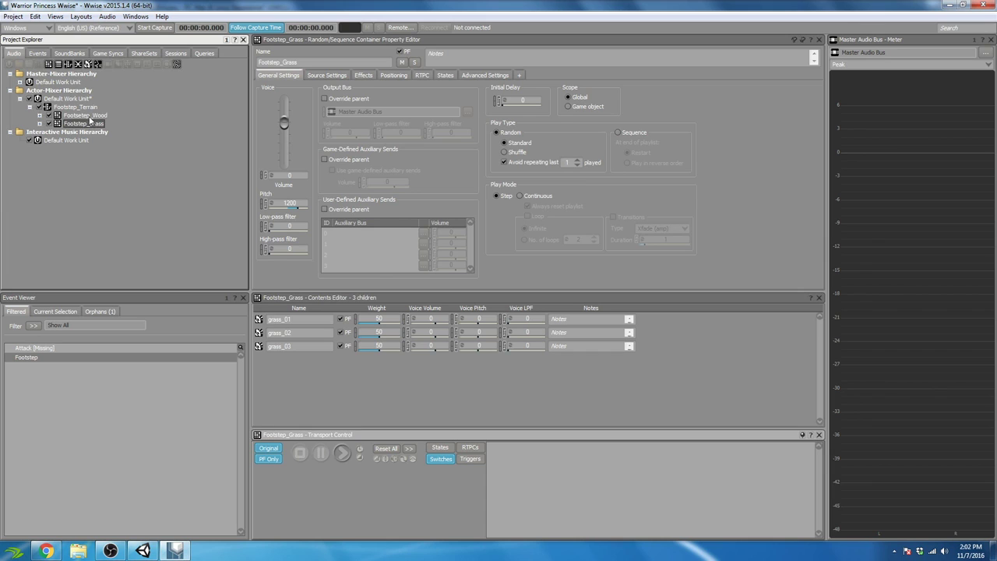
pyautogui.click(87, 108)
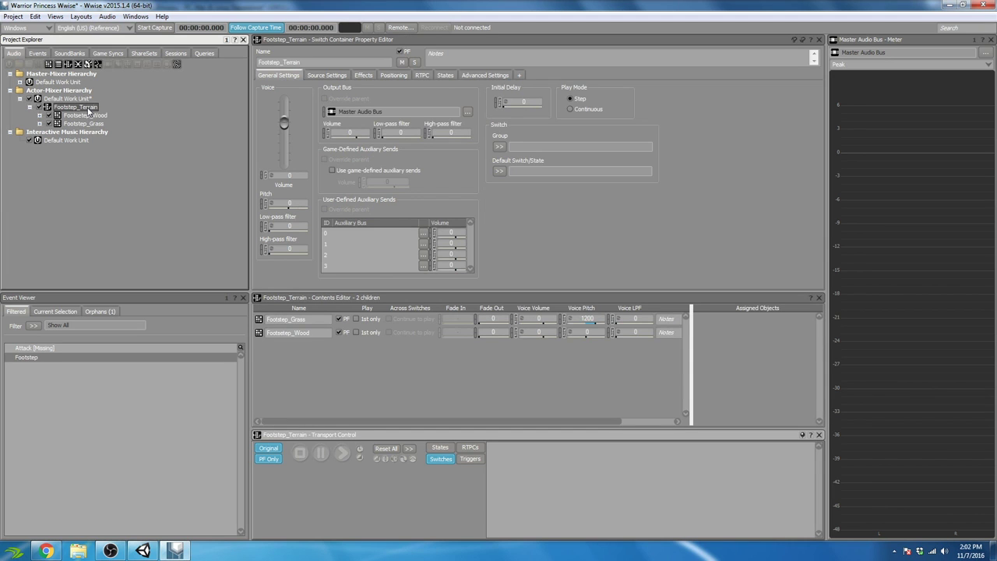
pyautogui.click(87, 116)
# - Set the Pitch of the Footstep_Grass container to 0
pyautogui.click(91, 123)
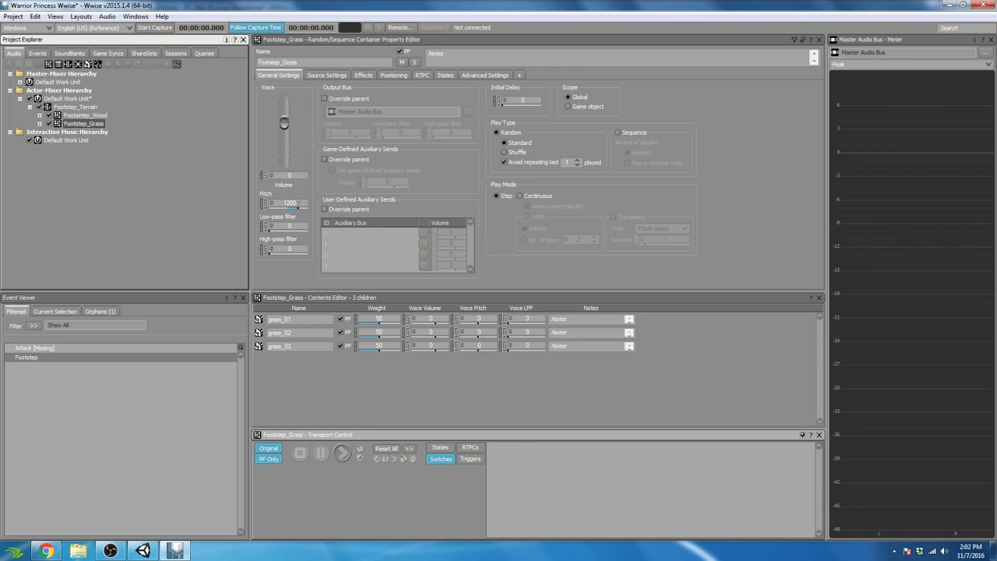
pyautogui.click(298, 205)
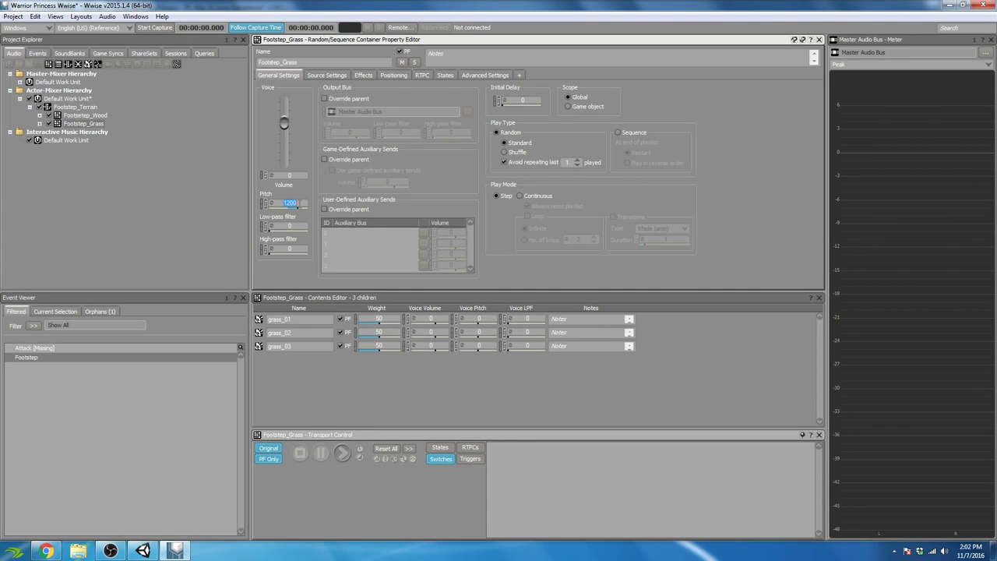
pyautogui.click(93, 125)
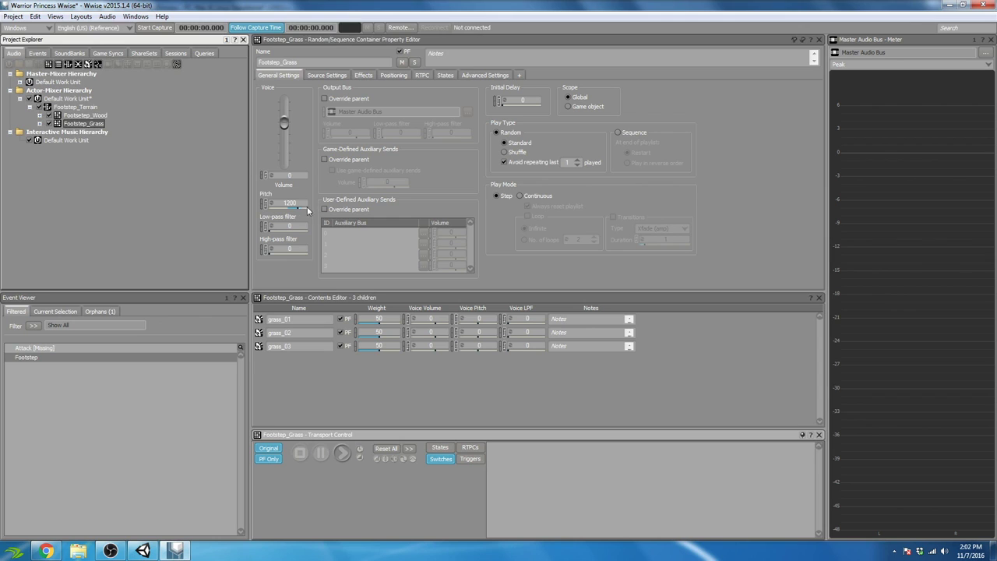
pyautogui.click(301, 204)
pyautogui.write('0')
pyautogui.press('Return')
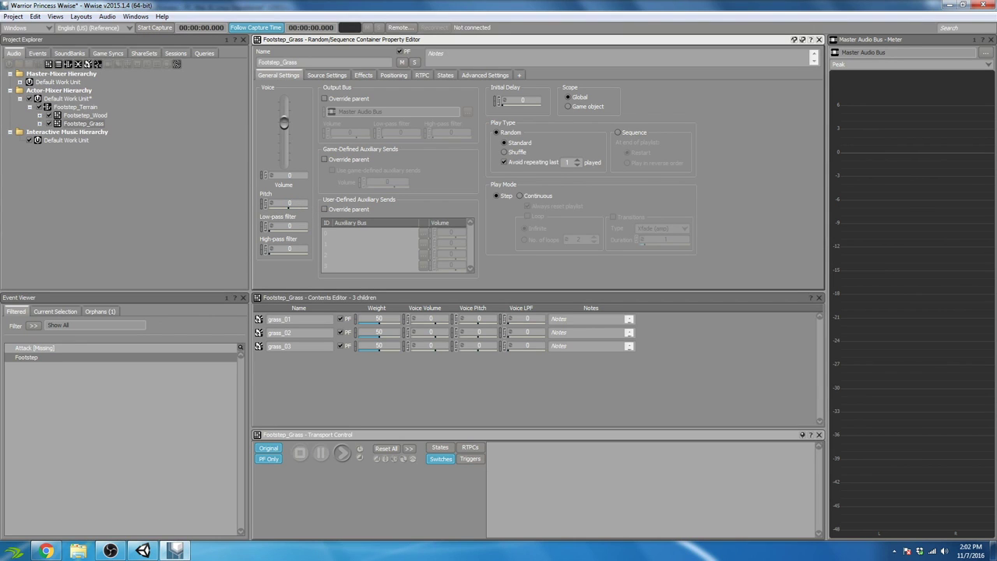
# - Set the Pitch of the parent Footstep_Terrain Switch Container to 1200
pyautogui.click(75, 107)
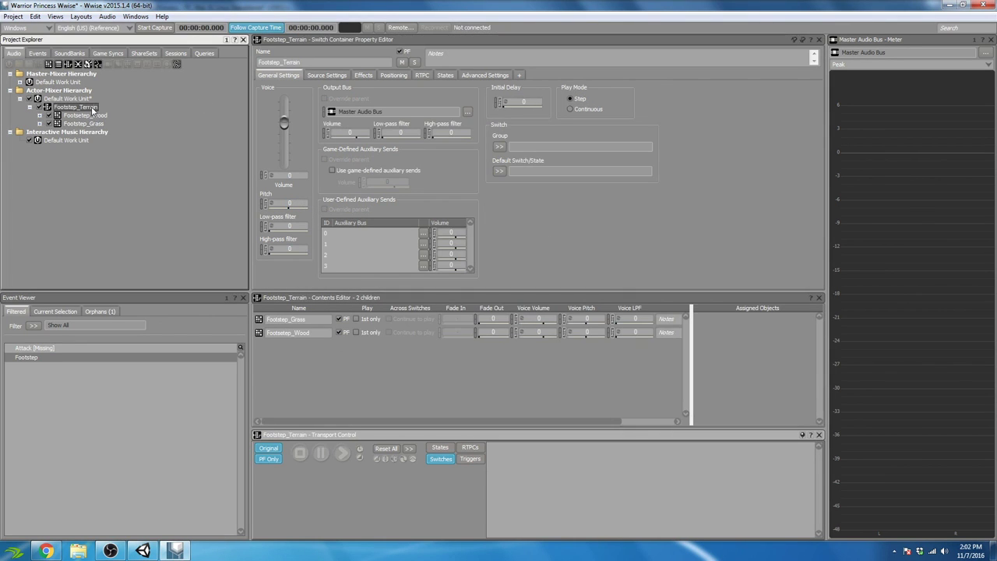
pyautogui.click(98, 116)
pyautogui.click(94, 108)
pyautogui.click(289, 175)
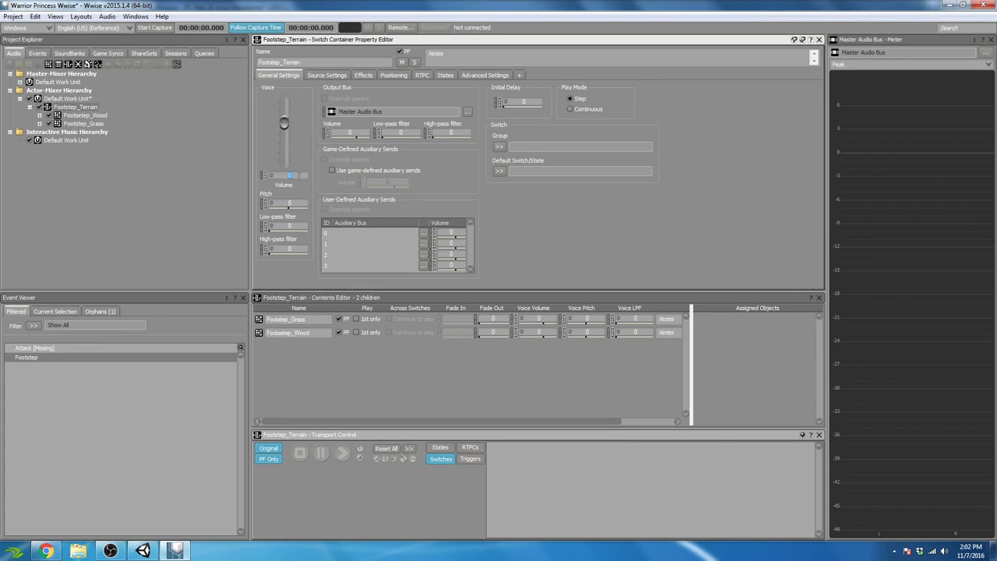
pyautogui.click(289, 203)
pyautogui.write('1200')
# - Check the pitch settings of Footsetep_Wood and Footstep_Grass against those of the parent Footstep_Terrain container
pyautogui.click(98, 116)
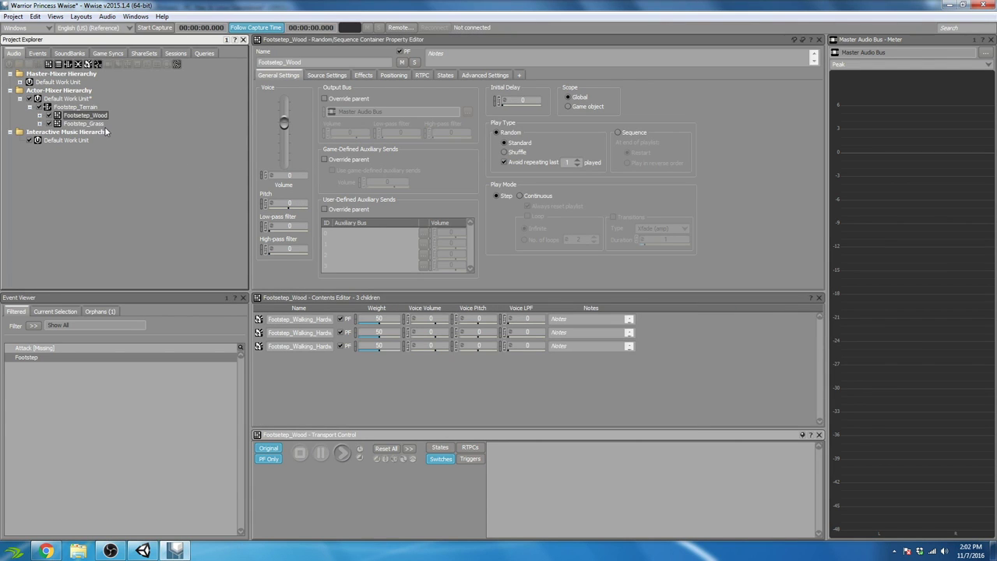
pyautogui.click(100, 124)
pyautogui.click(99, 115)
pyautogui.click(102, 125)
pyautogui.click(87, 107)
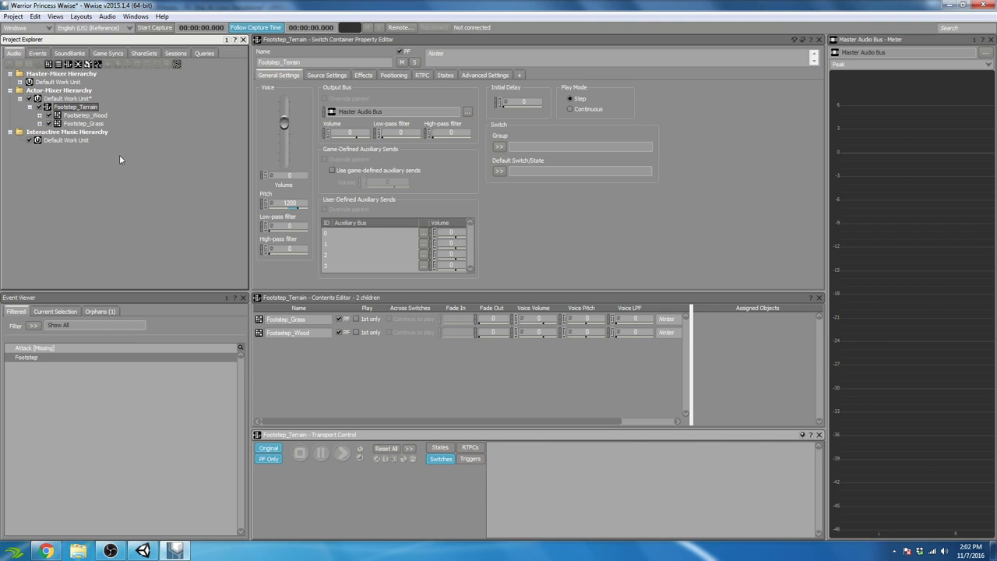
pyautogui.click(88, 124)
pyautogui.click(91, 108)
# - Create a Switch Group named Terrain in the Switches Default Work Unit of the Game Syncs
pyautogui.click(107, 53)
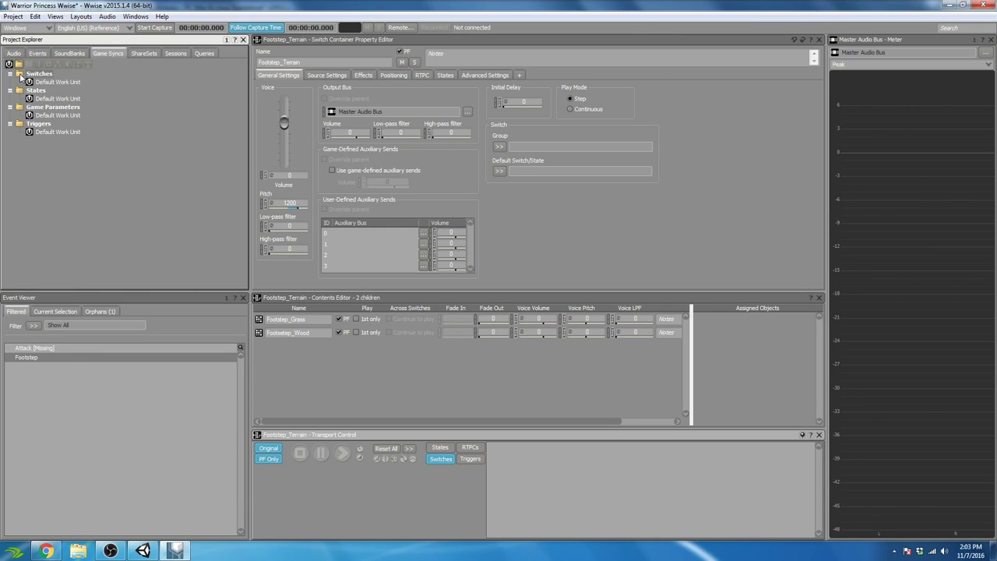
pyautogui.click(48, 82)
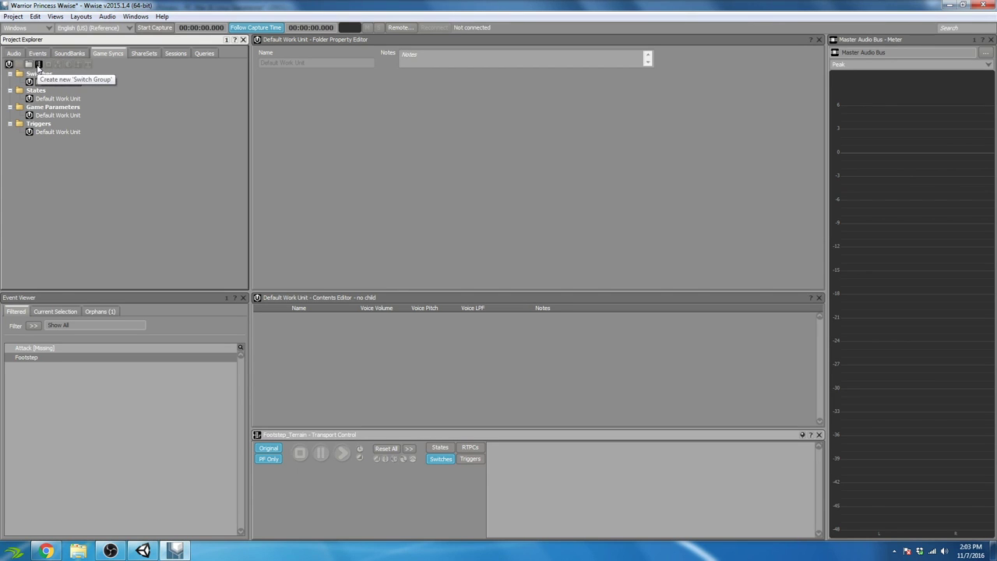
pyautogui.click(38, 65)
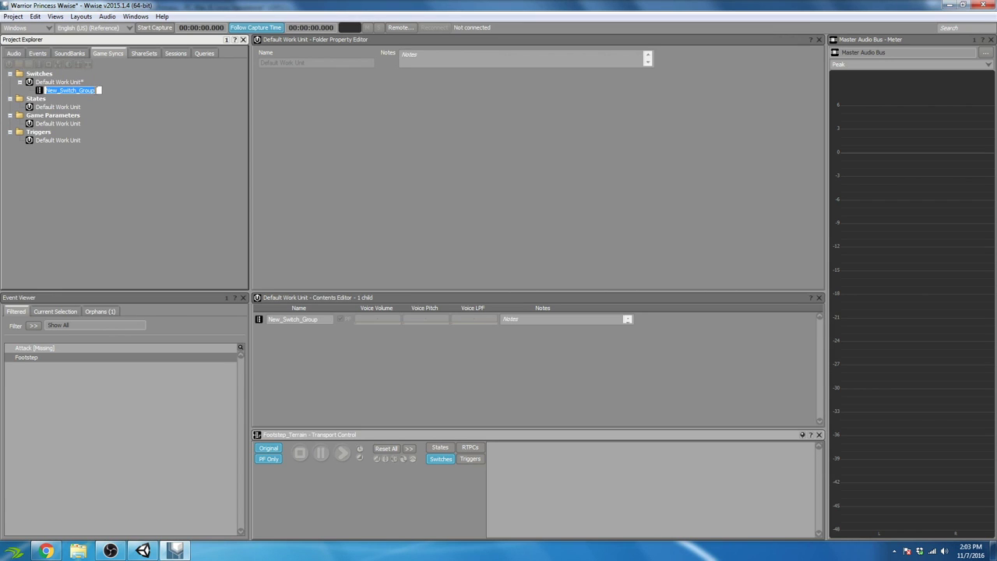
pyautogui.write('Terrain')
pyautogui.press('Return')
# - Add a switch named Grass to the Terrain Switch Group
pyautogui.click(62, 92)
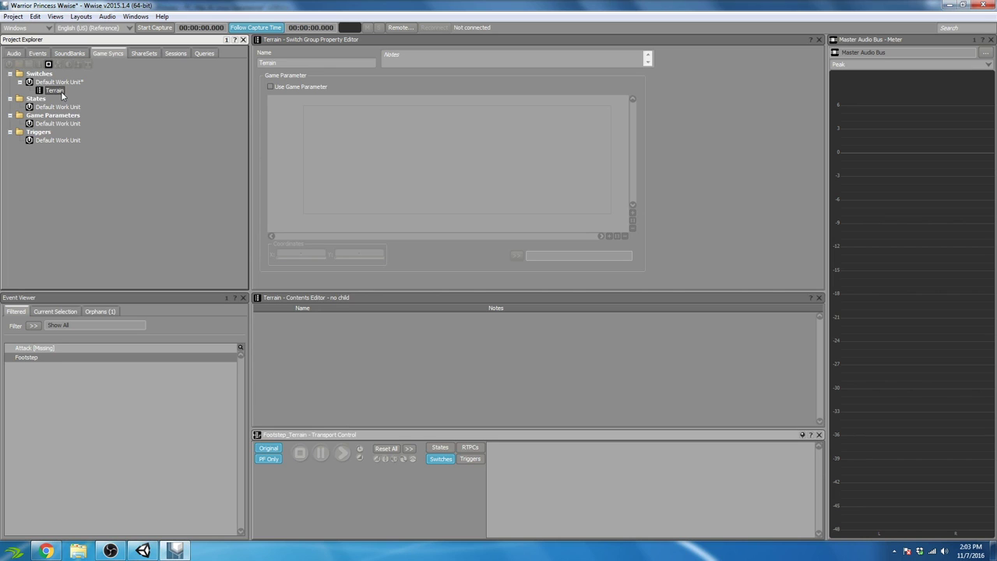
pyautogui.click(49, 64)
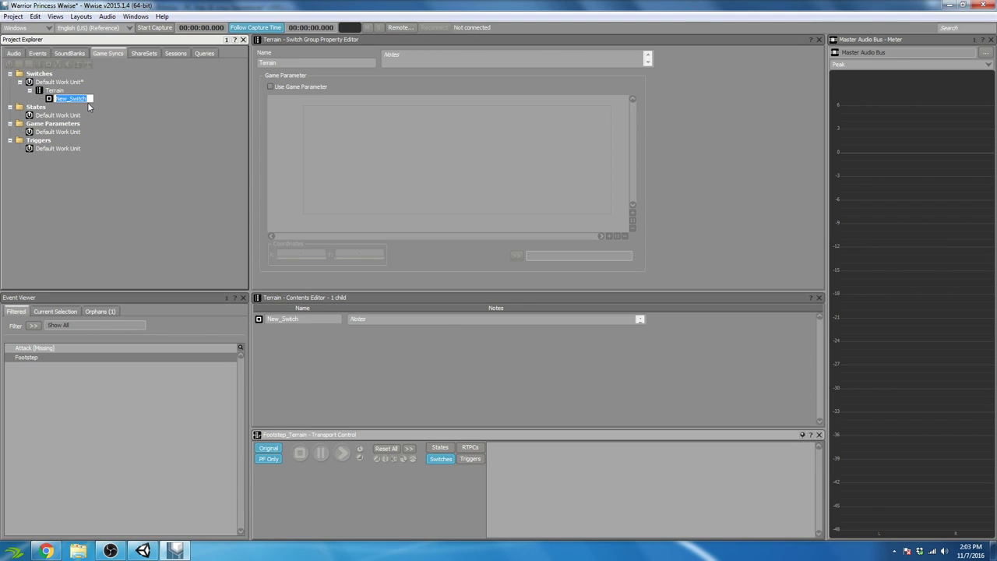
pyautogui.write('Grass')
pyautogui.press('Return')
# - Add a second switch named Wood to the Terrain Switch Group and review both switches
pyautogui.click(55, 90)
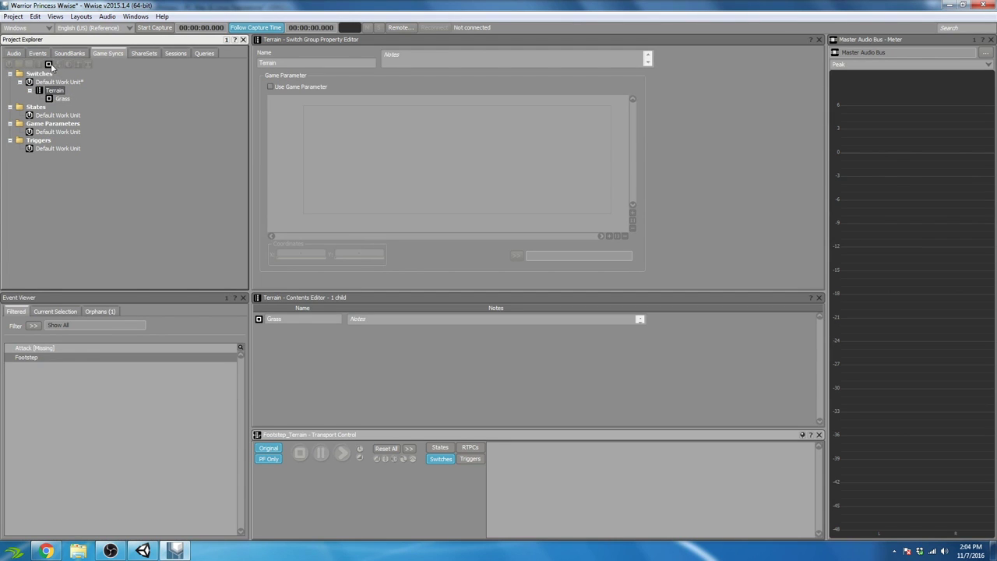
pyautogui.click(48, 66)
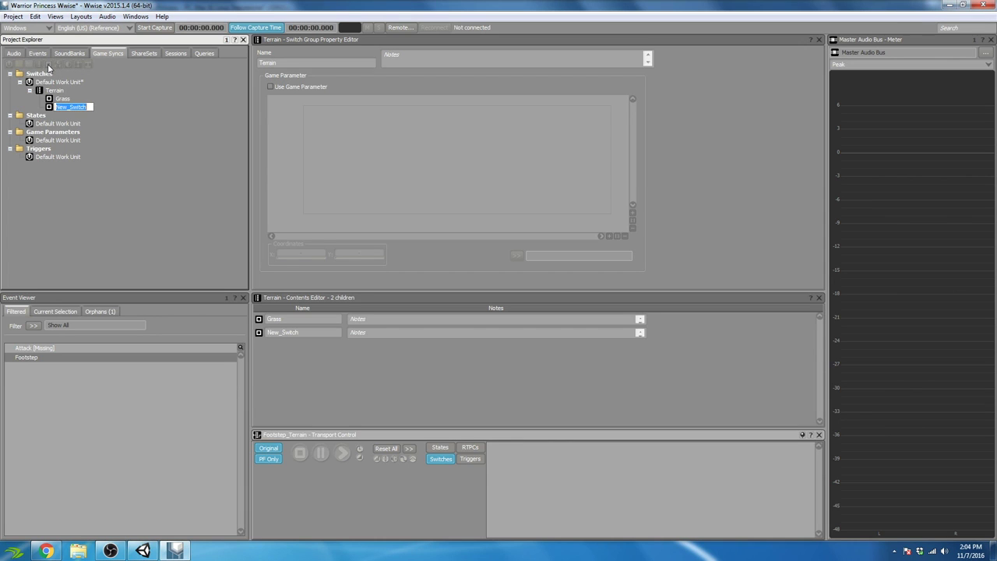
pyautogui.write('Wood')
pyautogui.press('Return')
pyautogui.click(62, 99)
pyautogui.click(62, 107)
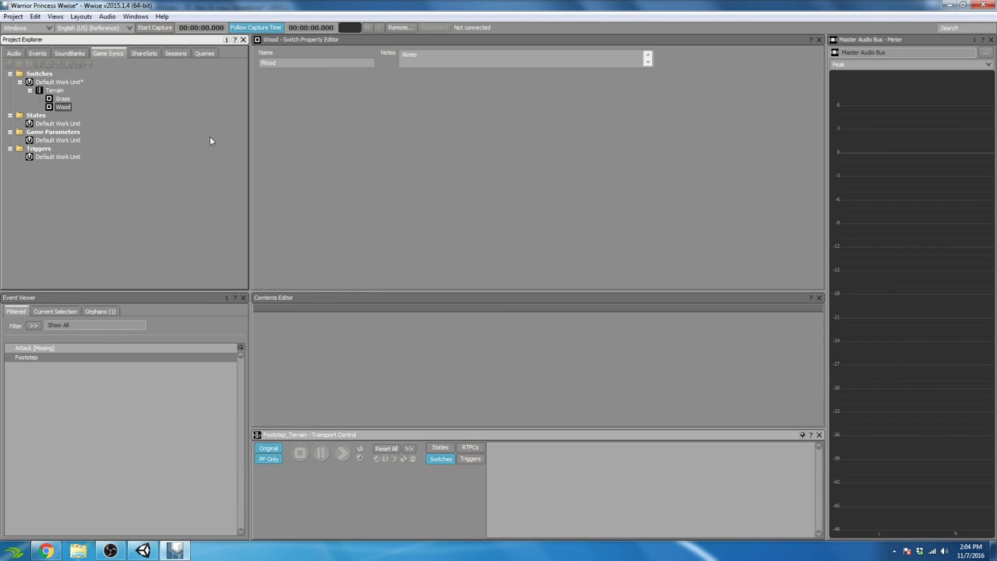
# - Assign the Terrain Switch Group as the switch group of the Footstep_Terrain container in the audio hierarchy
pyautogui.click(17, 54)
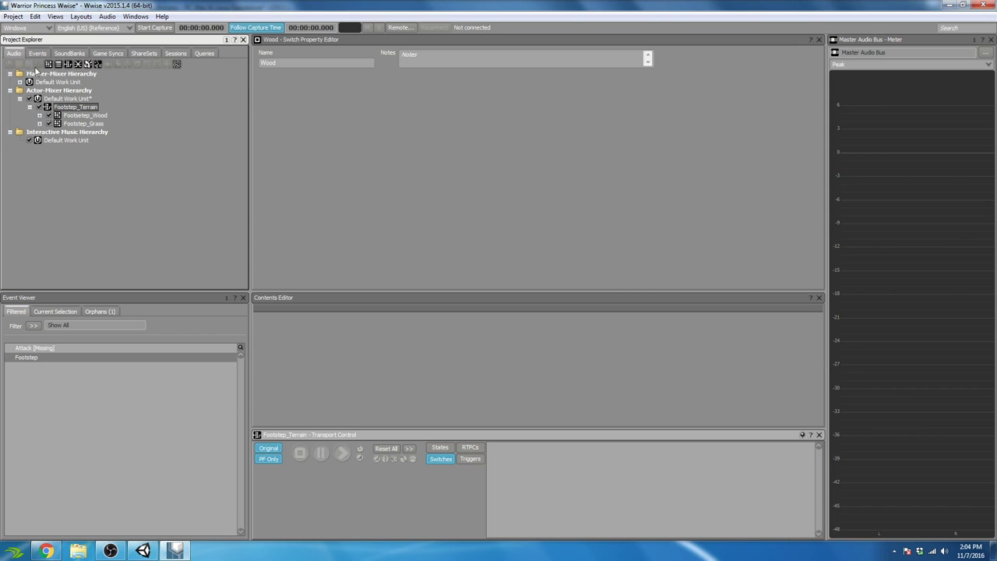
pyautogui.click(86, 108)
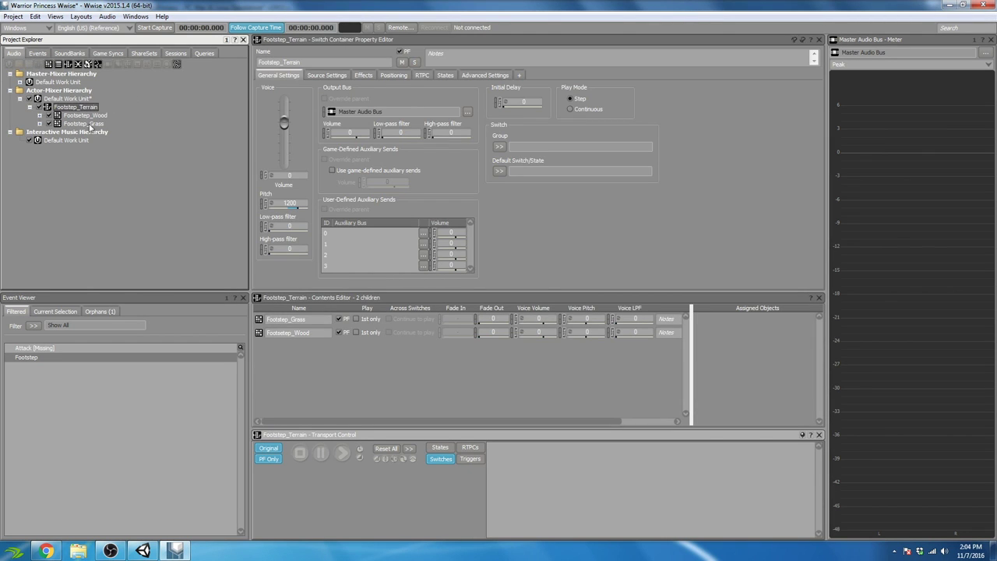
pyautogui.click(503, 148)
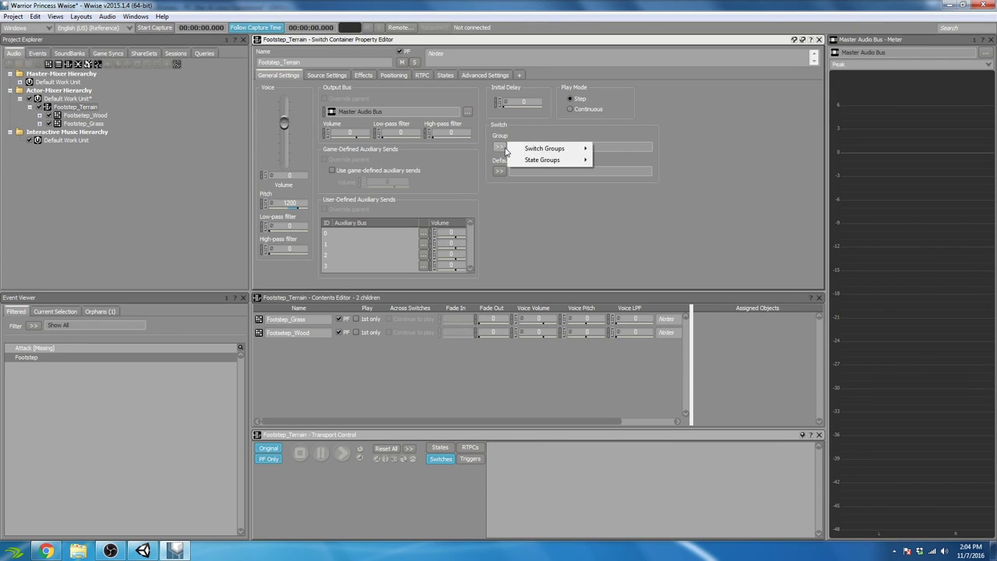
pyautogui.moveTo(557, 153)
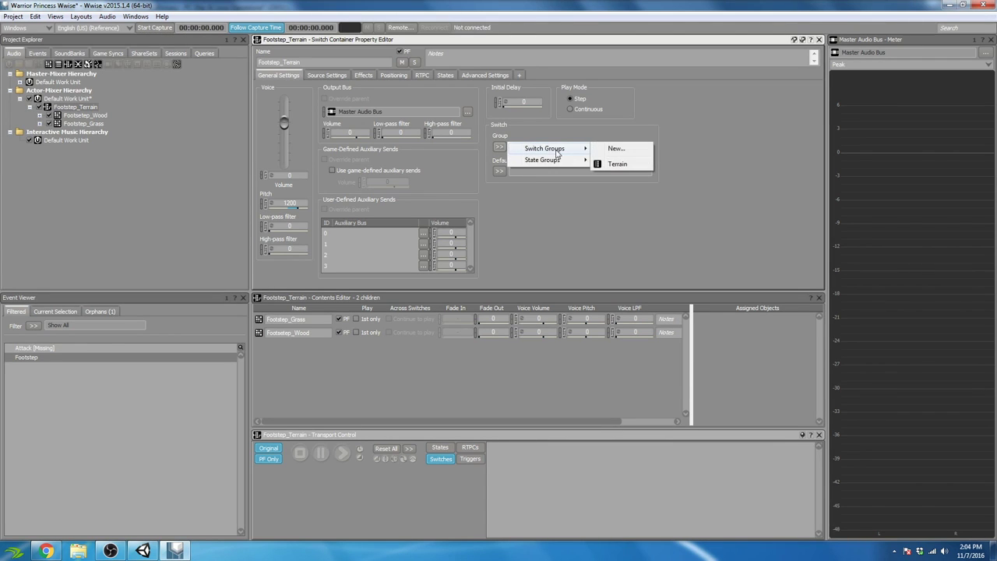
pyautogui.click(623, 165)
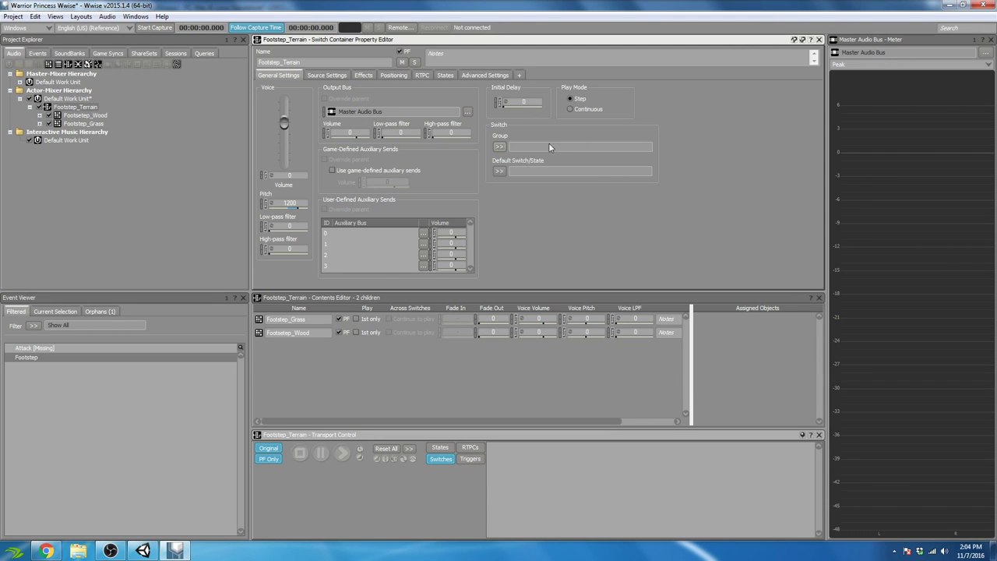
pyautogui.click(500, 147)
pyautogui.moveTo(559, 154)
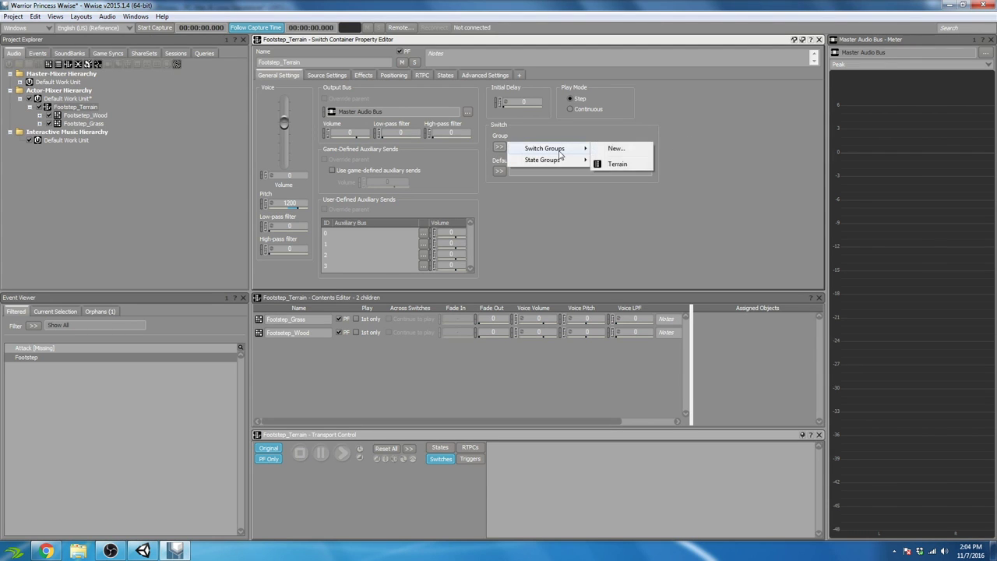
pyautogui.click(624, 165)
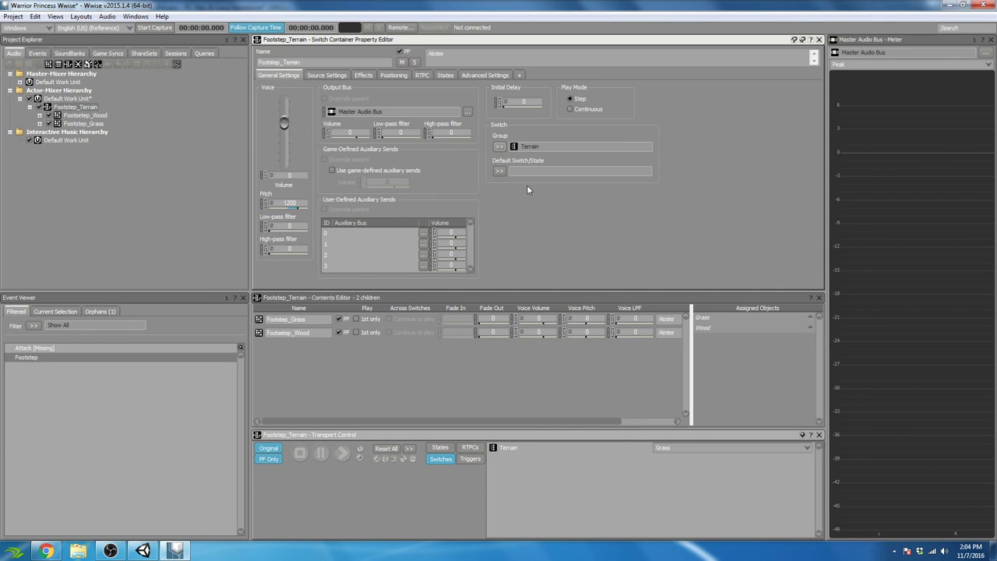
# - Set the default switch of the Footstep_Terrain container to Grass
pyautogui.click(499, 171)
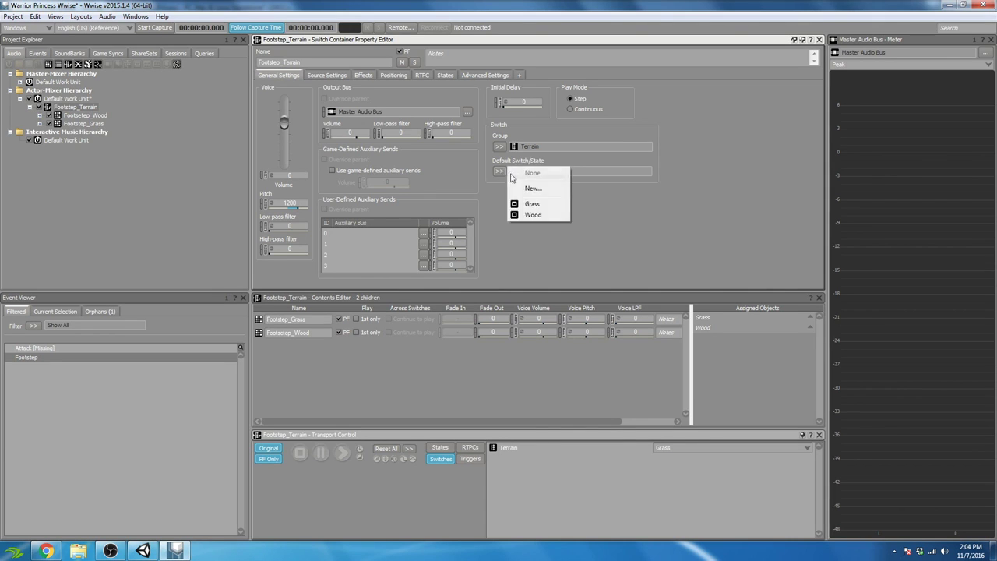
pyautogui.click(545, 205)
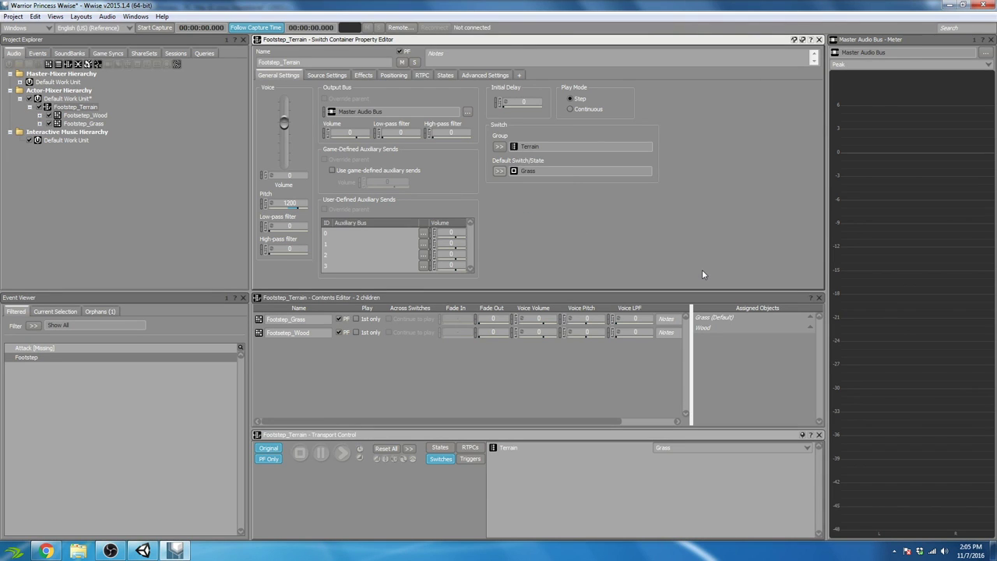
# - In the Footstep_Terrain container, assign Footstep_Grass to the Grass switch and Footsetep_Wood to the Wood switch
pyautogui.click(95, 123)
pyautogui.click(107, 115)
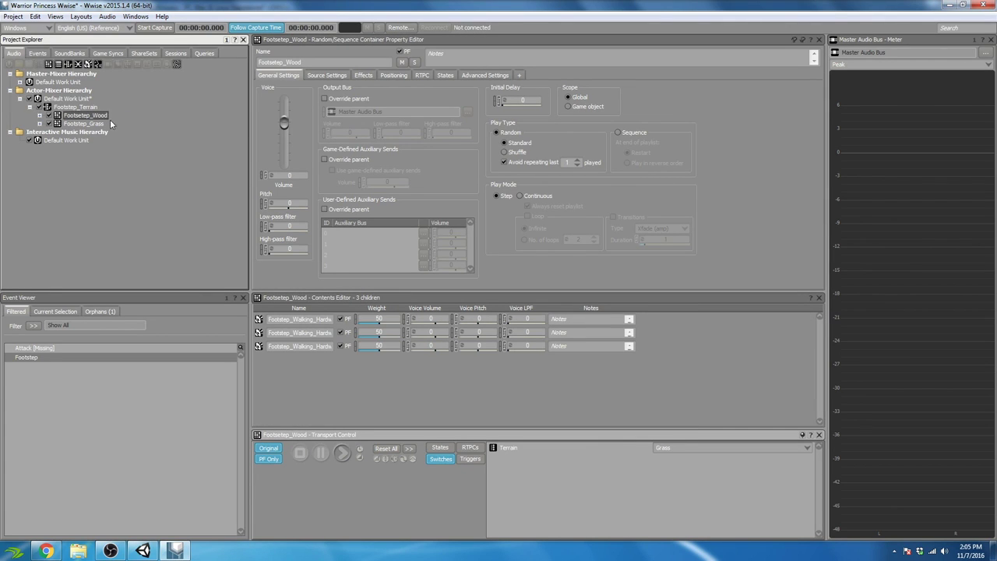
pyautogui.press('Up')
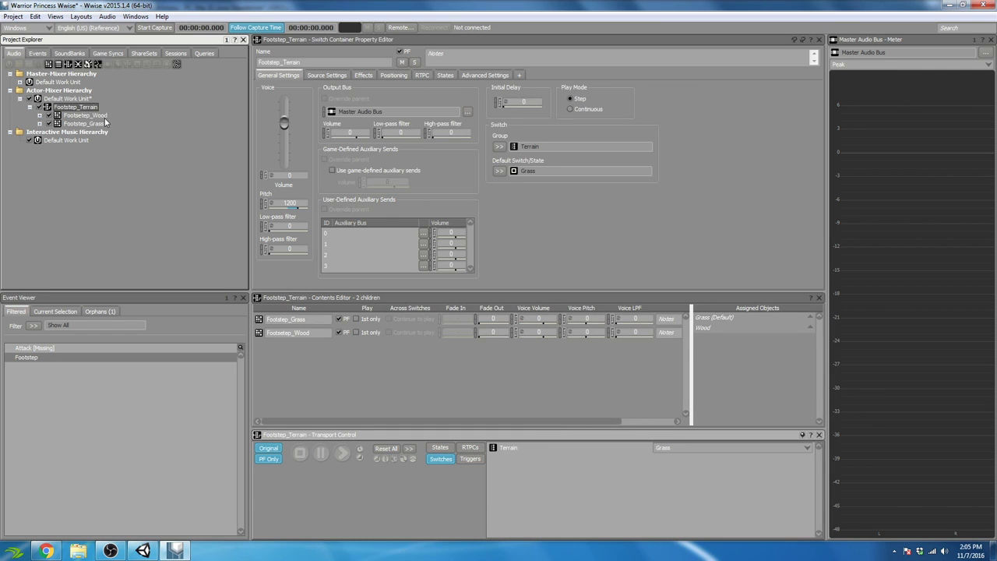
pyautogui.press('Down')
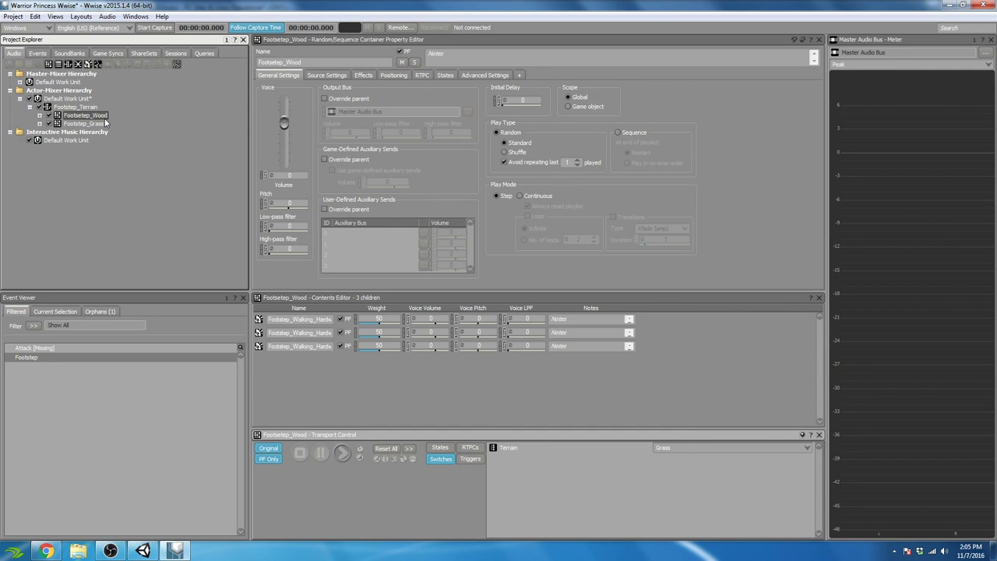
pyautogui.click(95, 108)
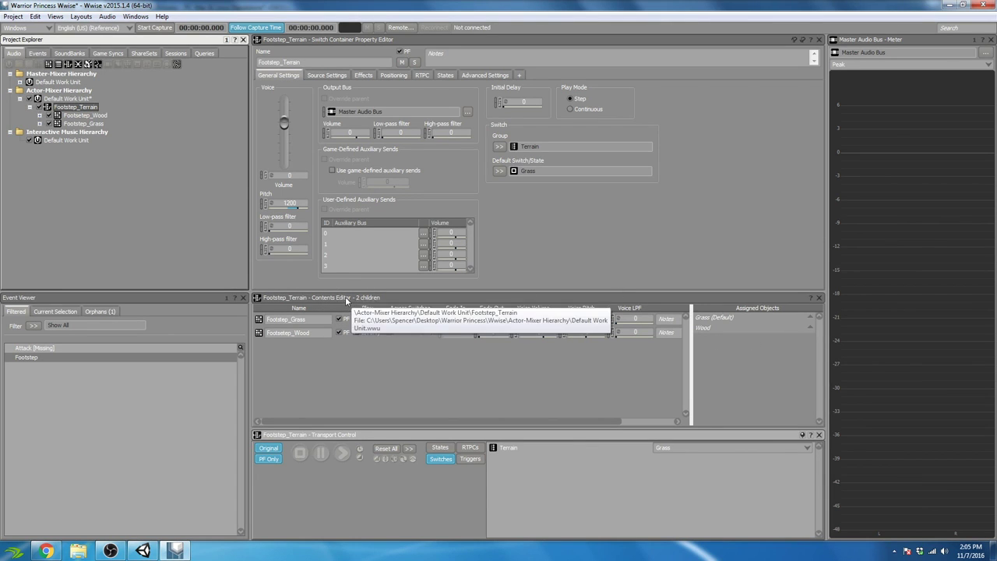
pyautogui.click(748, 323)
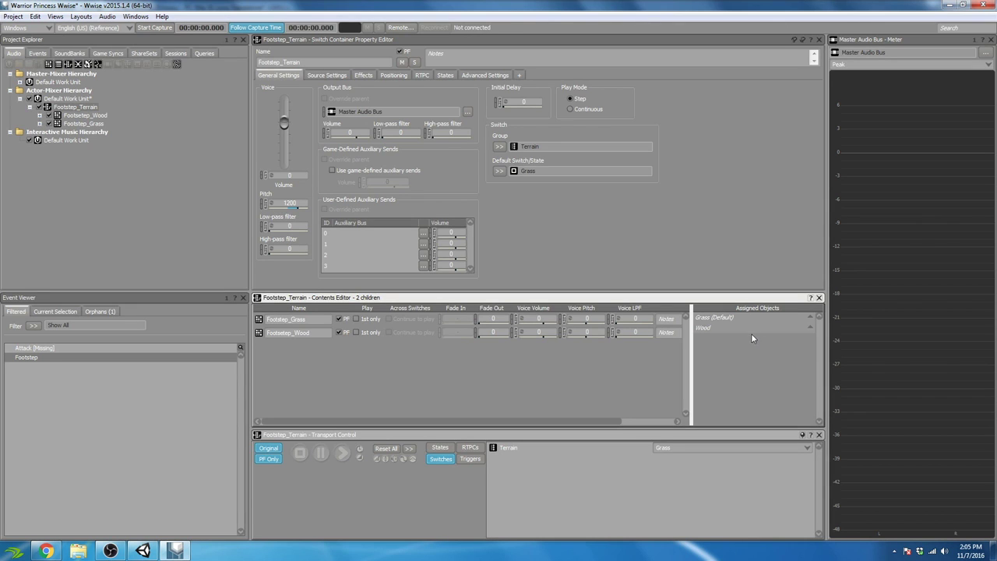
pyautogui.doubleClick(260, 320)
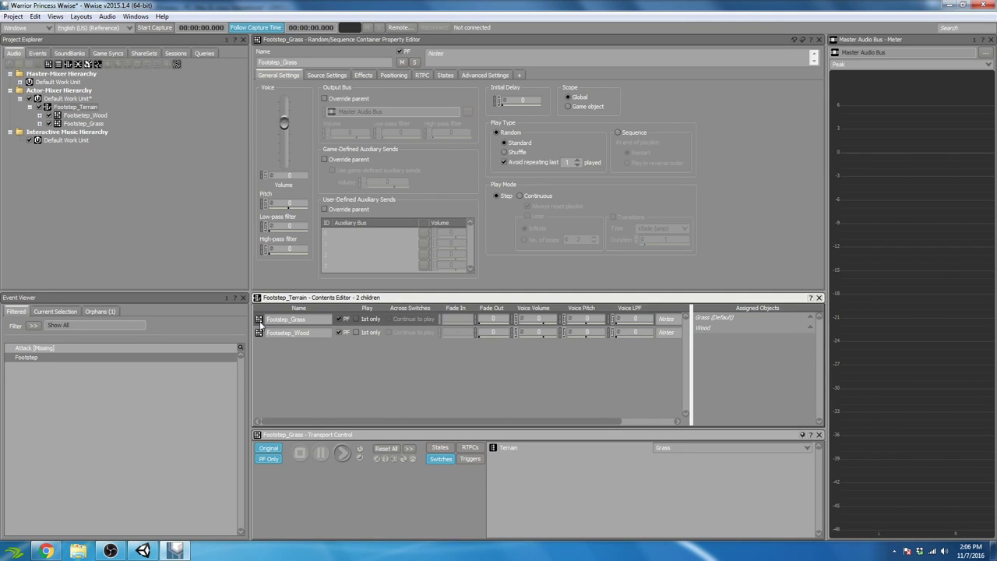
pyautogui.moveTo(260, 320); pyautogui.dragTo(709, 321)
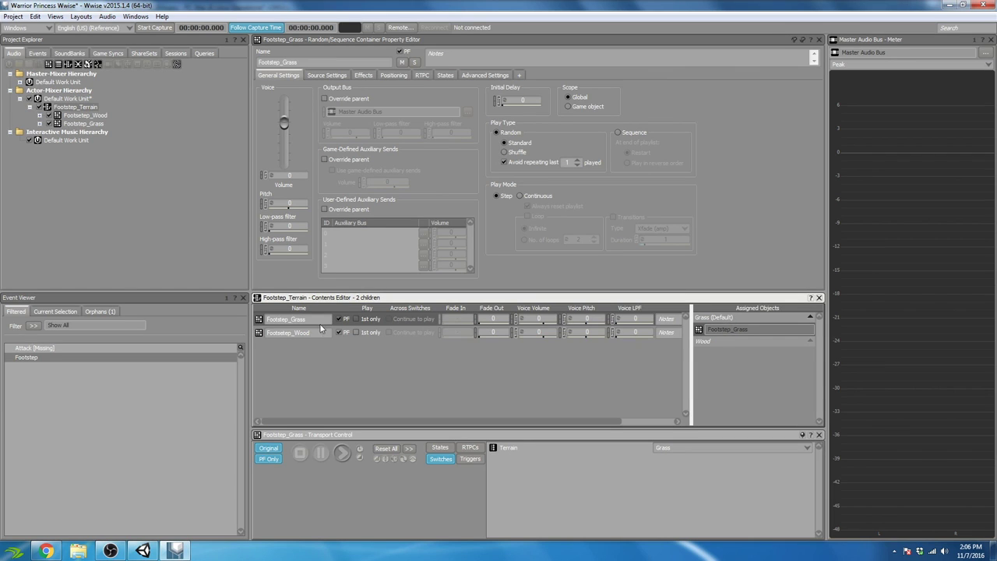
pyautogui.click(272, 332)
pyautogui.moveTo(607, 365); pyautogui.dragTo(730, 346)
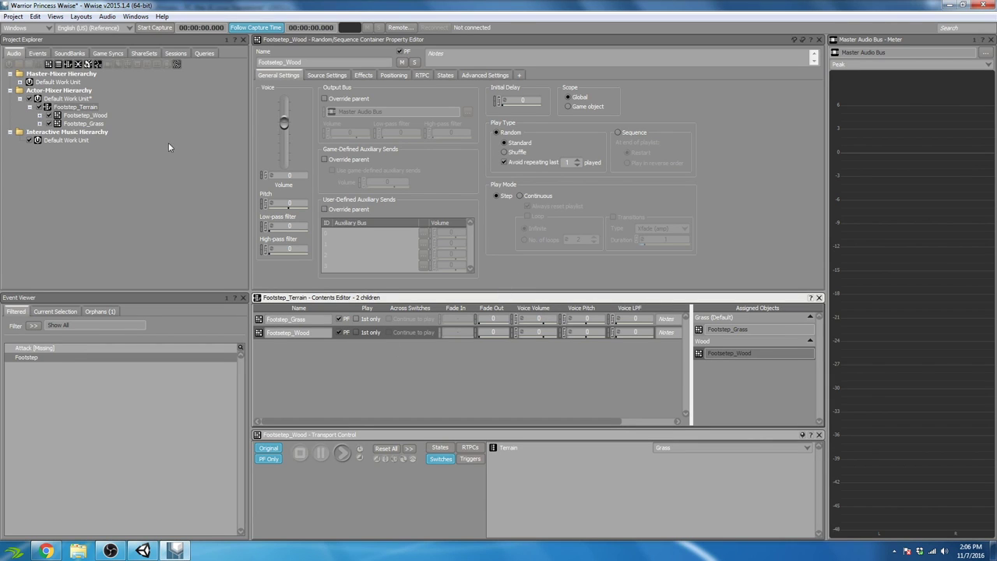
# - Audition the Footstep_Terrain container with the Terrain switch set to Grass and to Wood
pyautogui.click(76, 109)
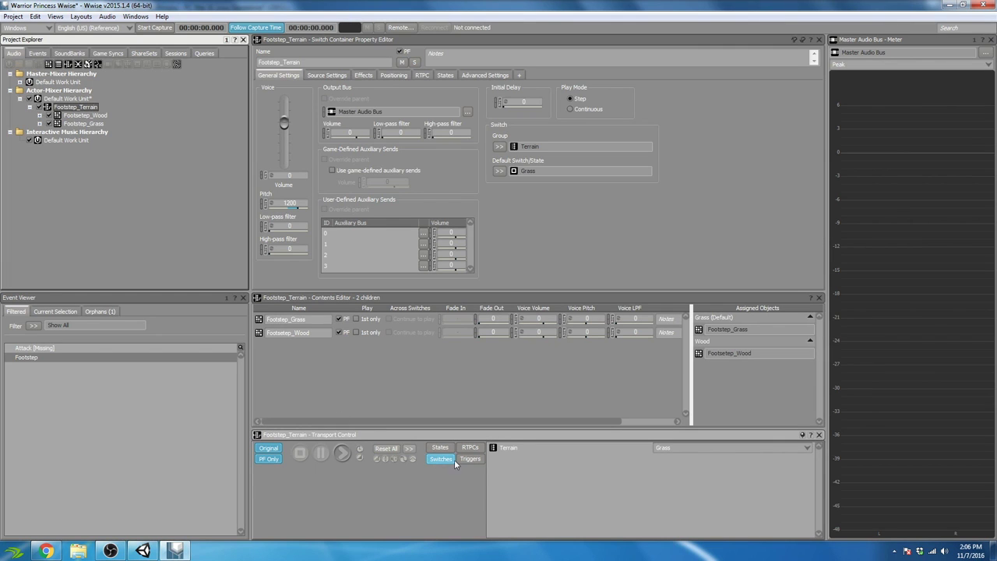
pyautogui.click(342, 453)
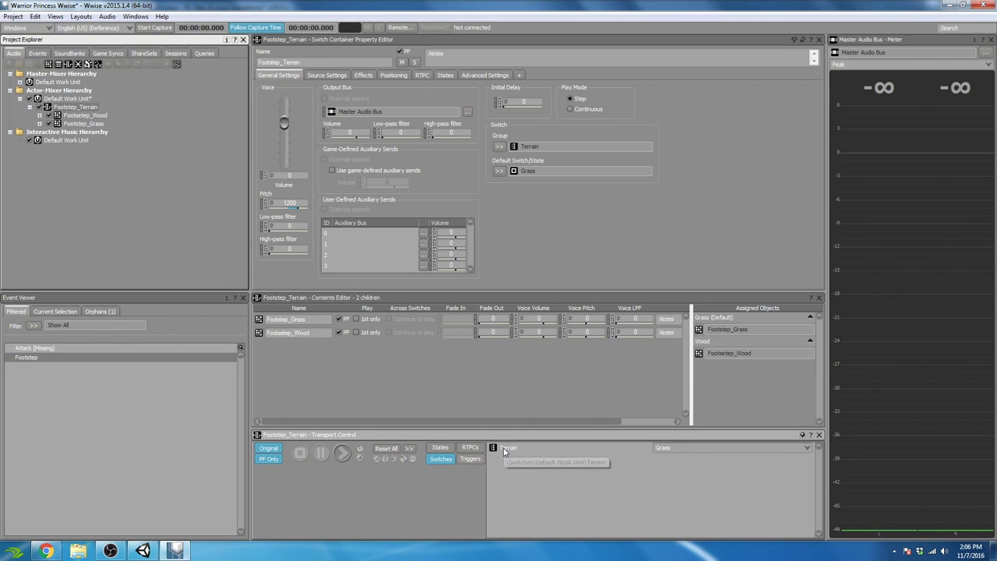
pyautogui.click(751, 449)
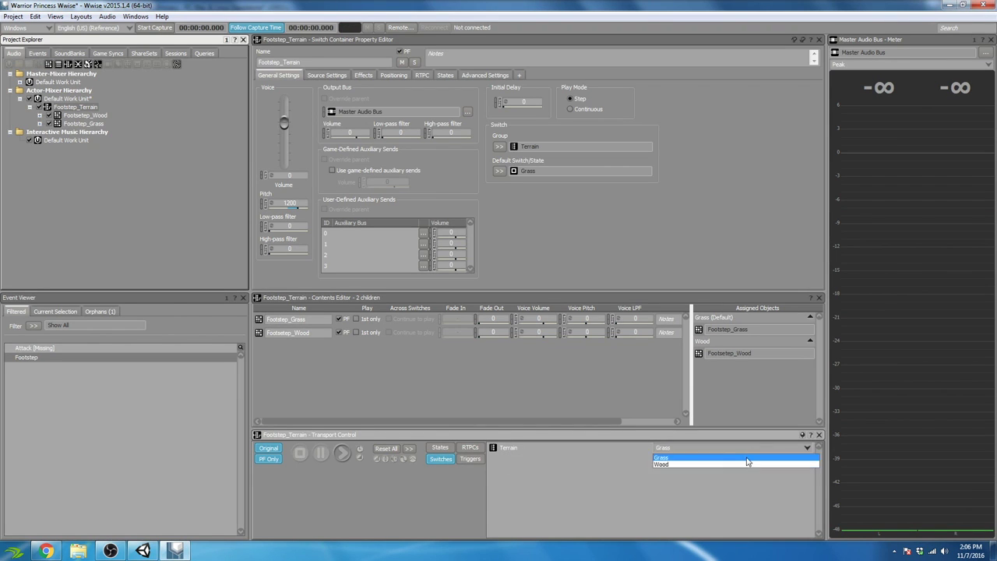
pyautogui.click(425, 476)
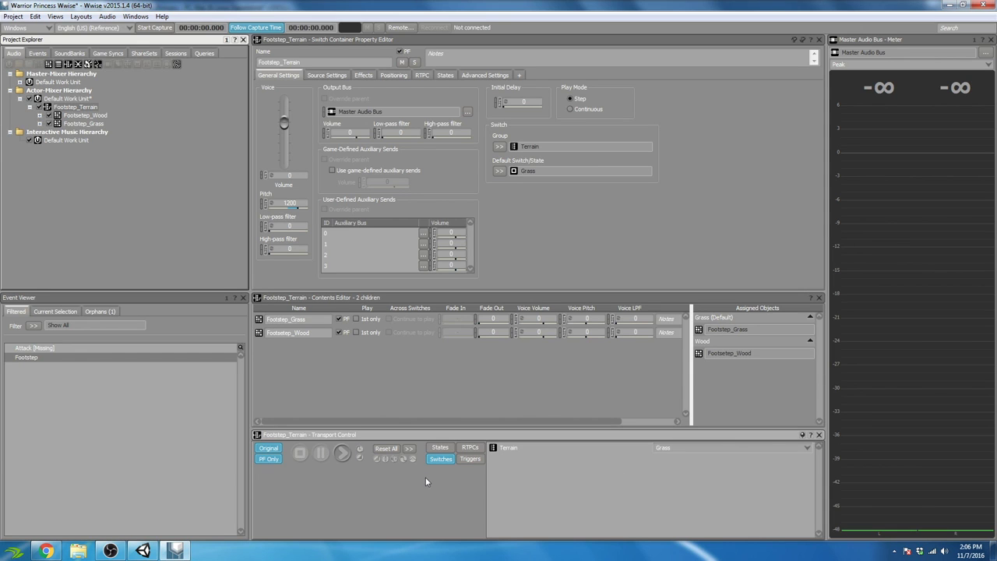
pyautogui.click(342, 453)
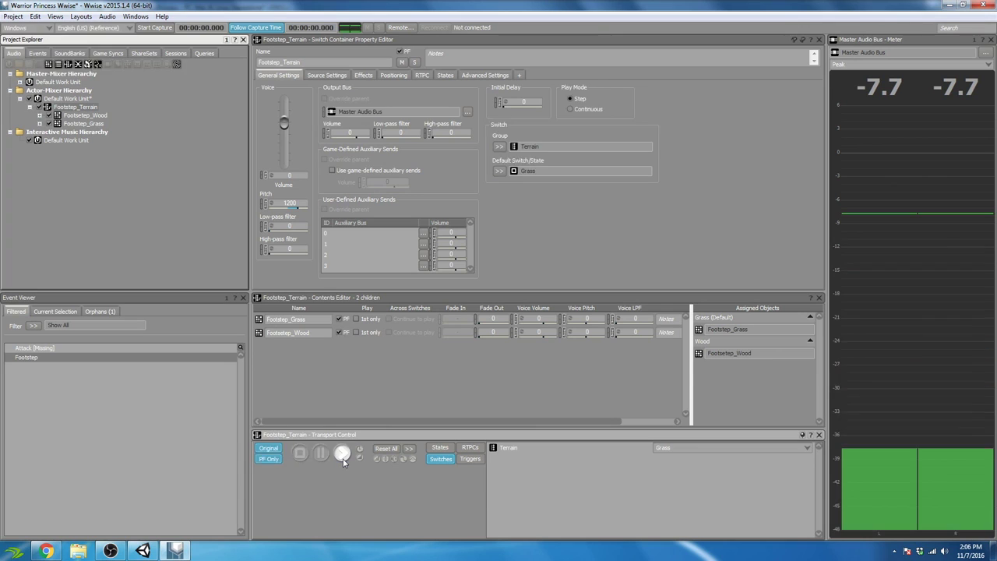
pyautogui.click(700, 450)
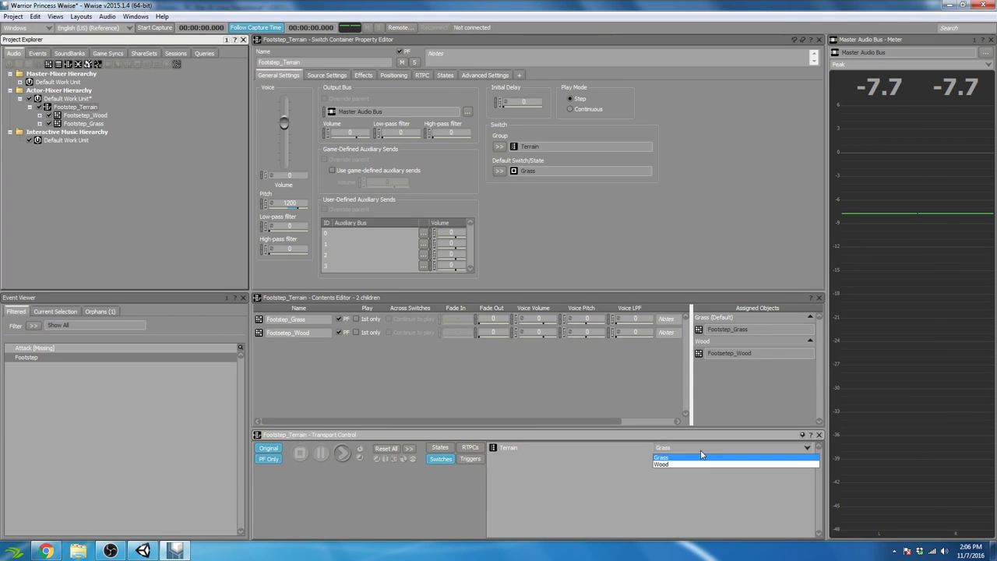
pyautogui.click(697, 464)
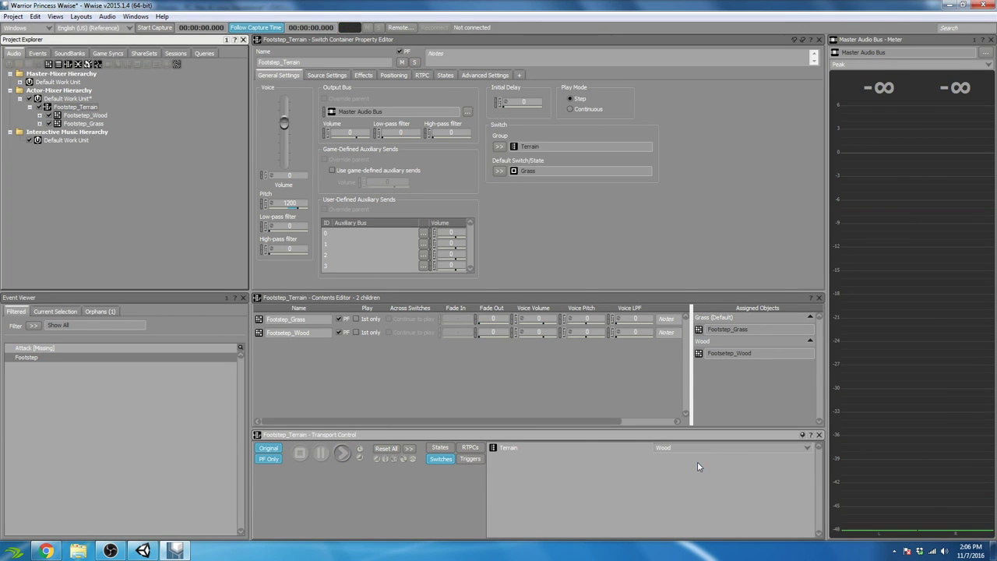
pyautogui.click(342, 453)
# - Open the Footstep event and examine which object its Play action targets
pyautogui.click(90, 115)
pyautogui.click(75, 107)
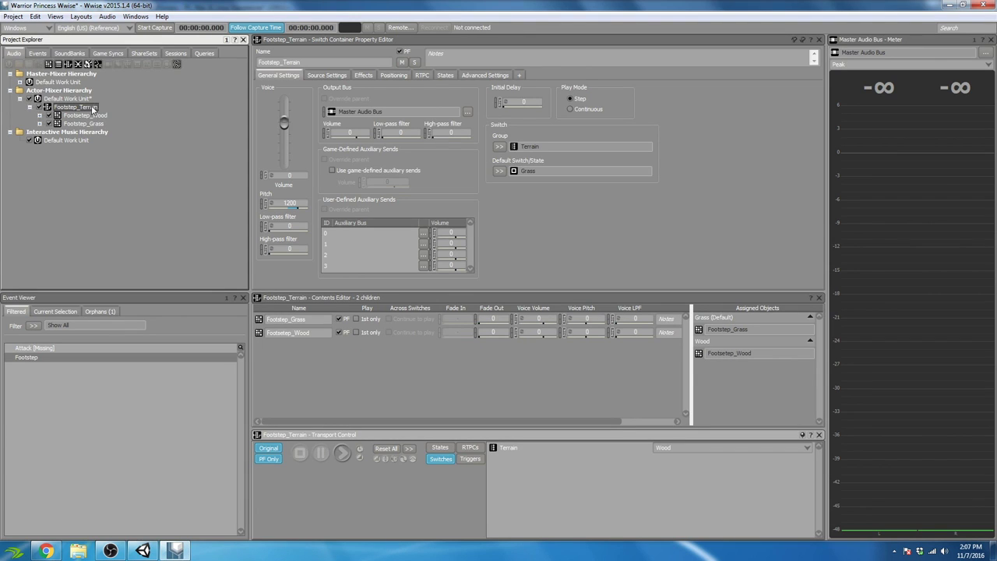
pyautogui.click(38, 53)
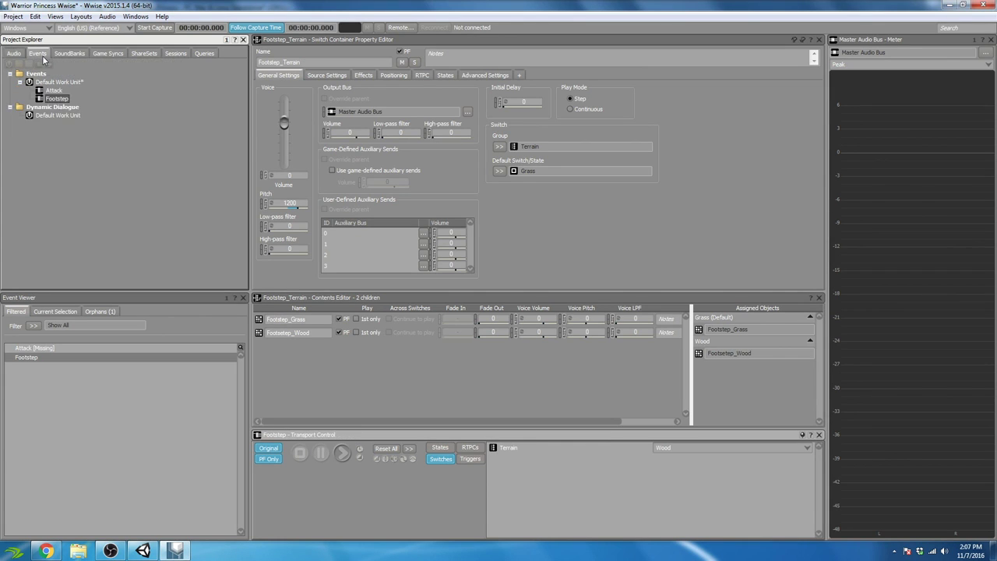
pyautogui.click(64, 100)
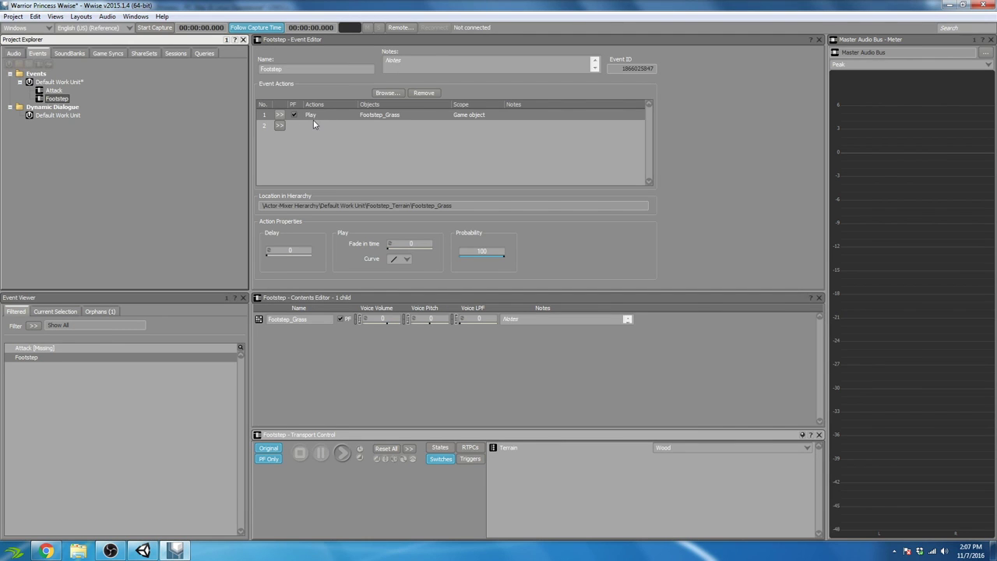
pyautogui.click(392, 122)
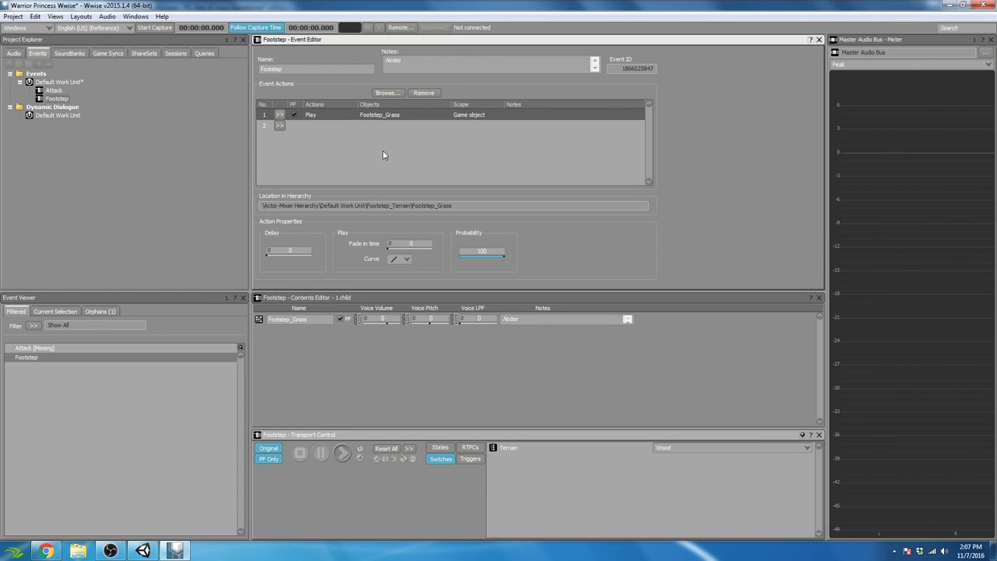
pyautogui.click(56, 99)
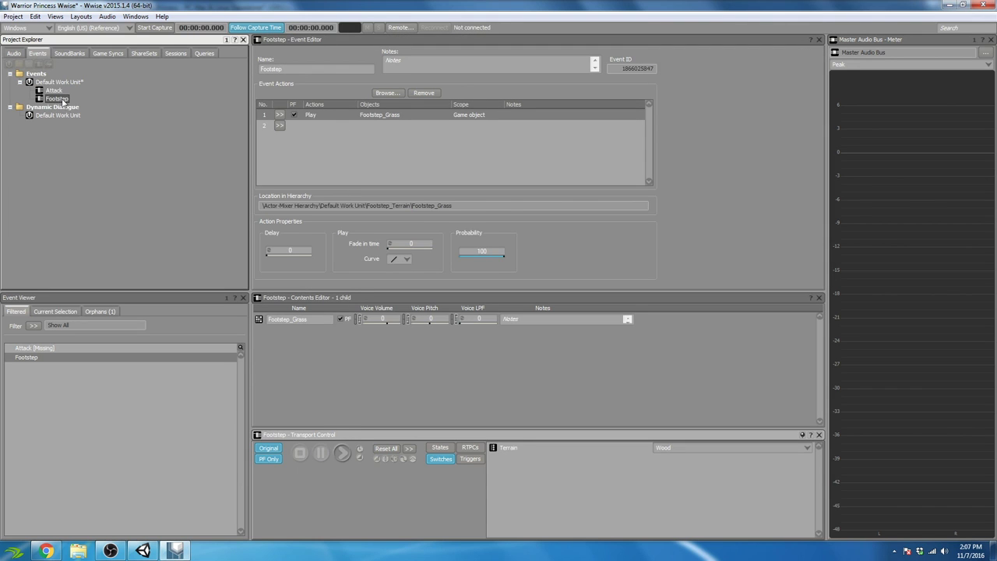
# - Audition the Footstep event with the Terrain switch on Wood, on Grass and on Wood again
pyautogui.click(341, 461)
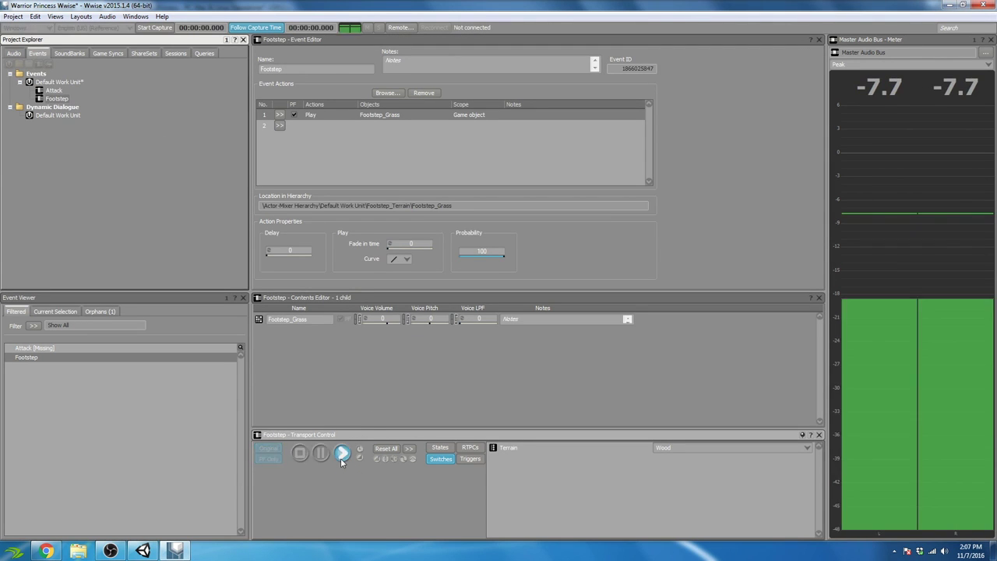
pyautogui.click(719, 448)
pyautogui.click(701, 458)
pyautogui.click(343, 455)
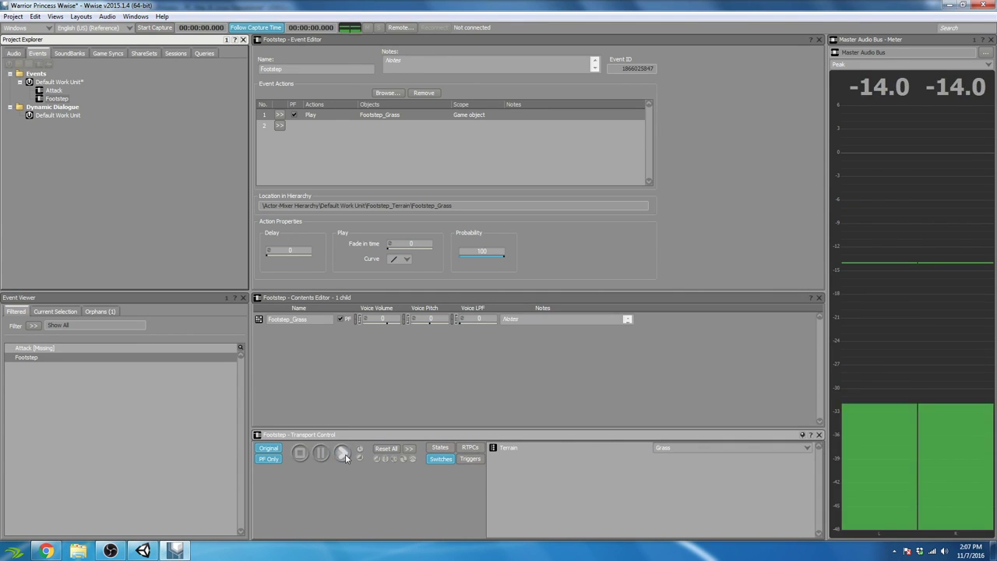
pyautogui.click(705, 448)
pyautogui.click(687, 465)
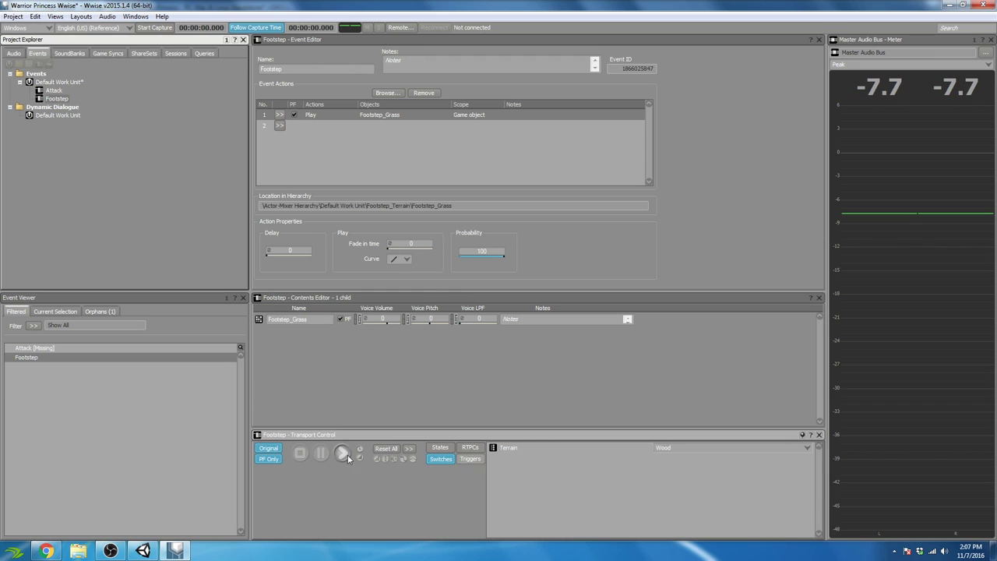
pyautogui.click(343, 455)
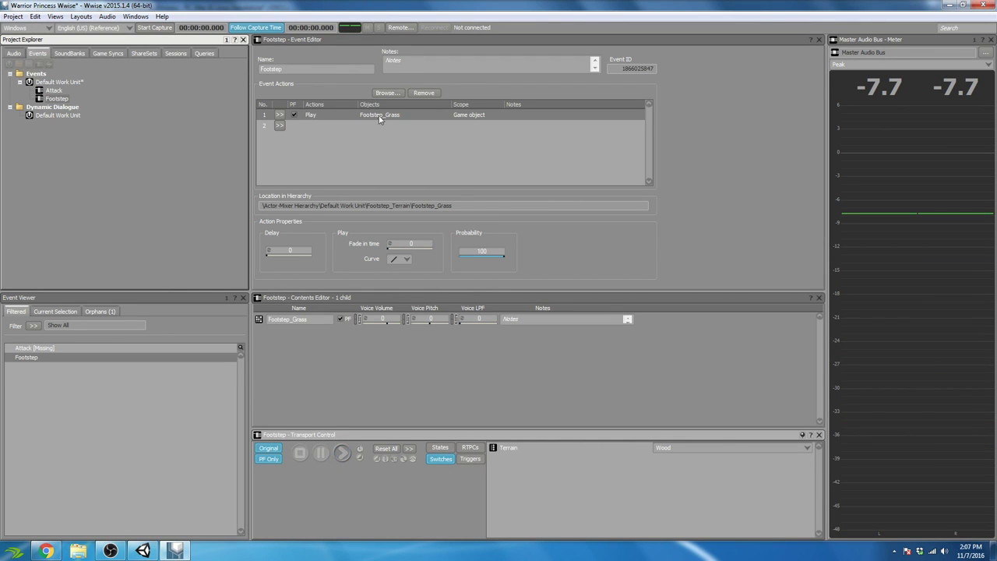
# - Review the Footstep_Grass and Footstep_Terrain containers in the audio hierarchy and reopen the Footstep event with its Play action selected
pyautogui.click(14, 53)
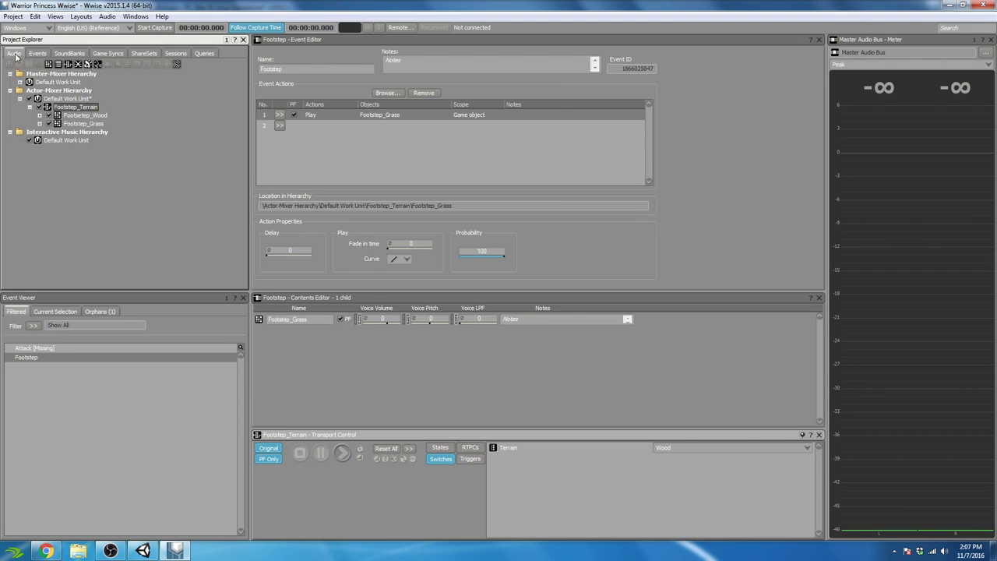
pyautogui.click(84, 123)
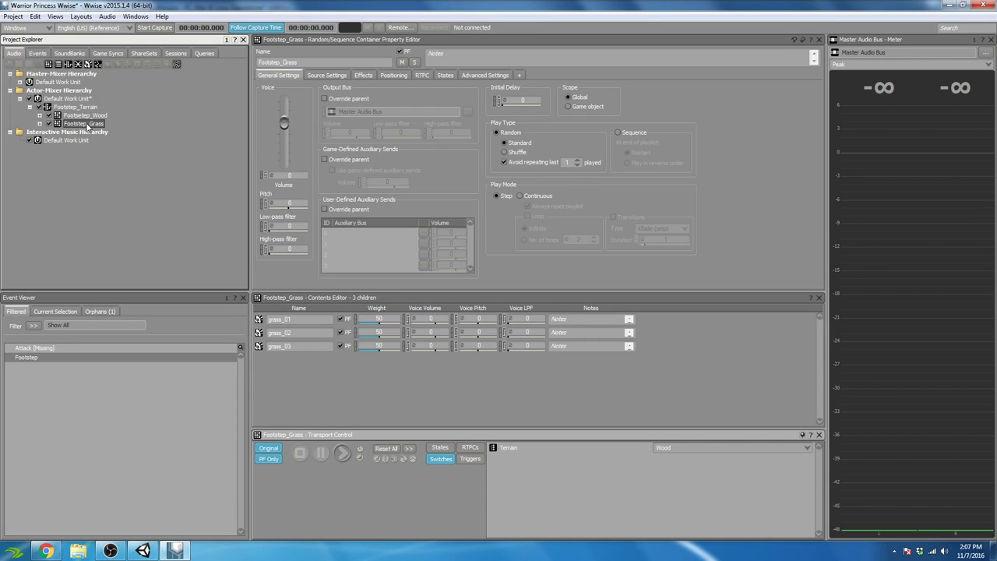
pyautogui.click(83, 115)
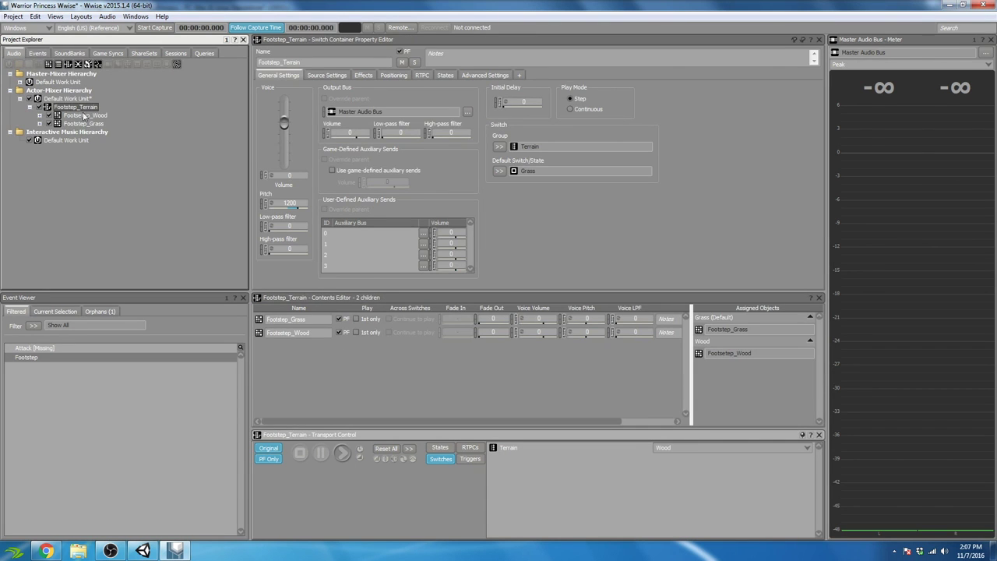
pyautogui.click(88, 124)
pyautogui.click(72, 109)
pyautogui.click(38, 53)
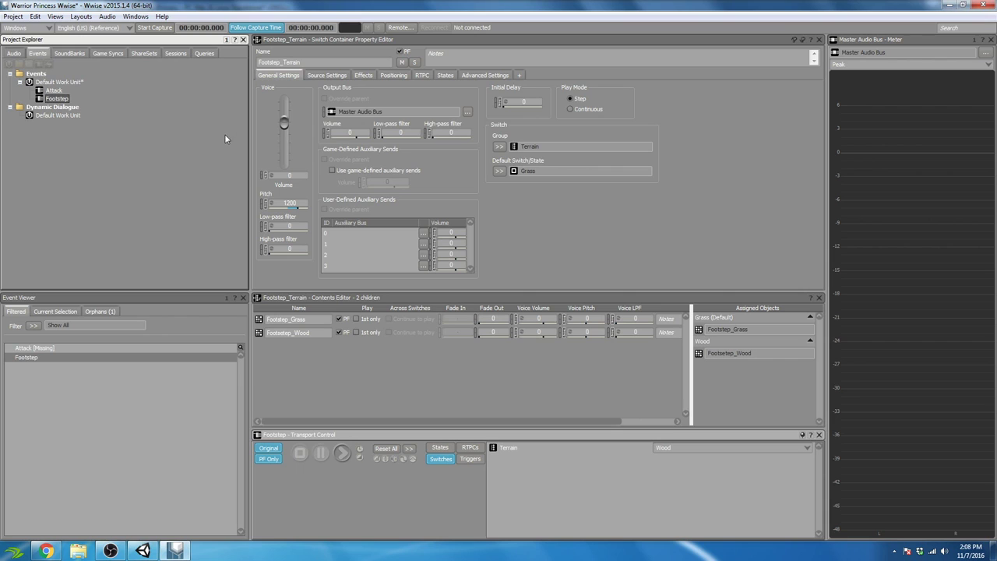
pyautogui.click(56, 99)
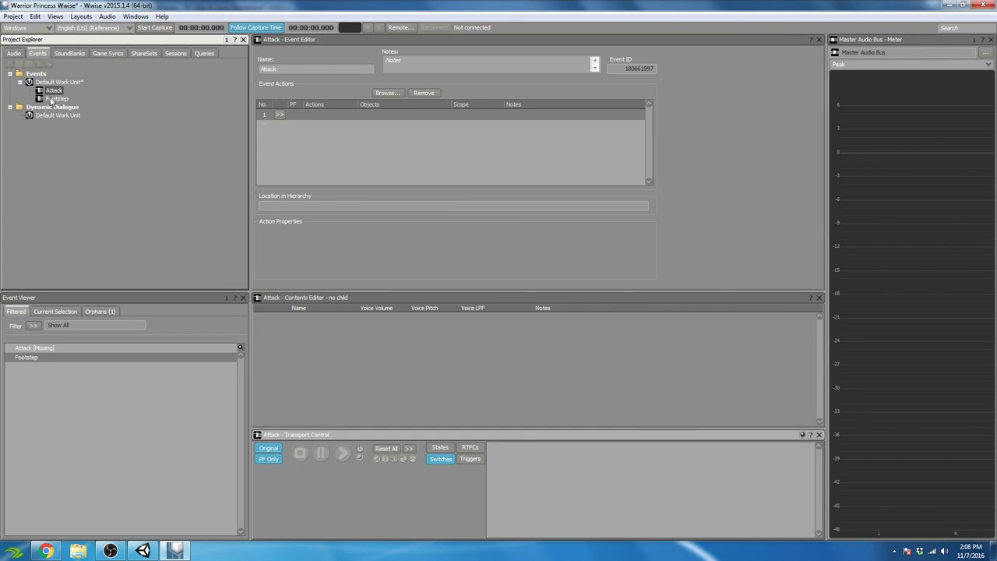
pyautogui.click(393, 118)
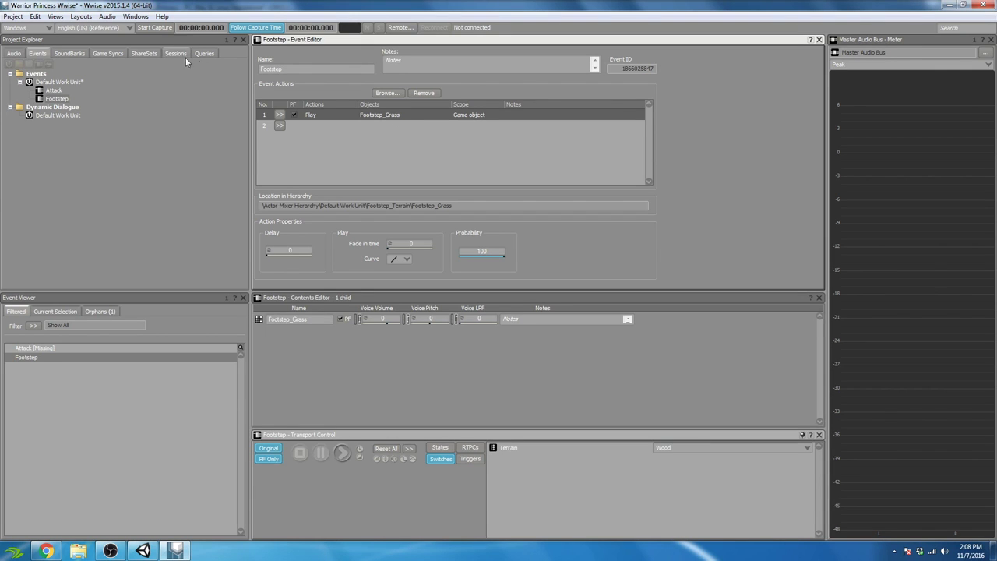
pyautogui.click(13, 52)
pyautogui.moveTo(83, 108); pyautogui.dragTo(381, 118)
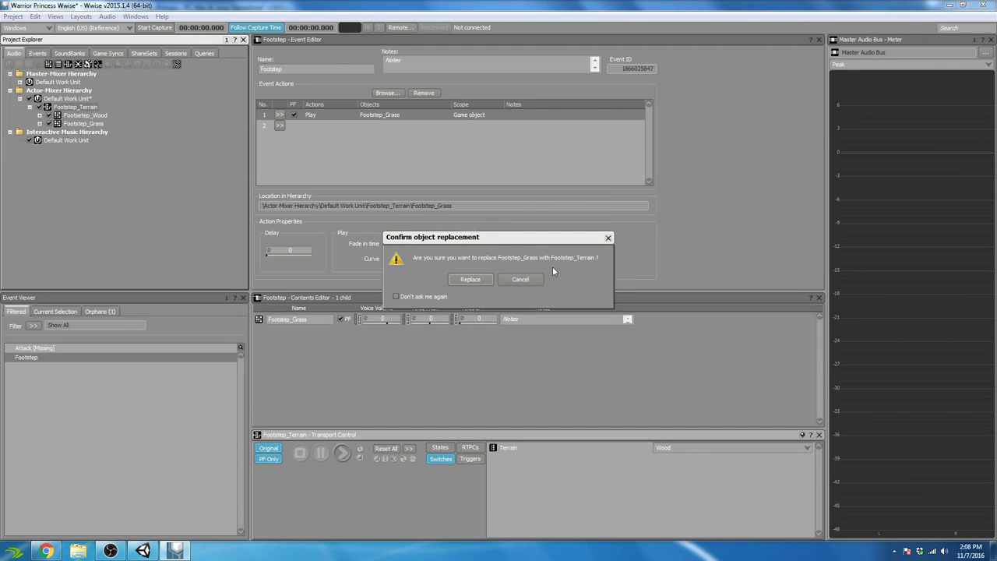
pyautogui.click(519, 280)
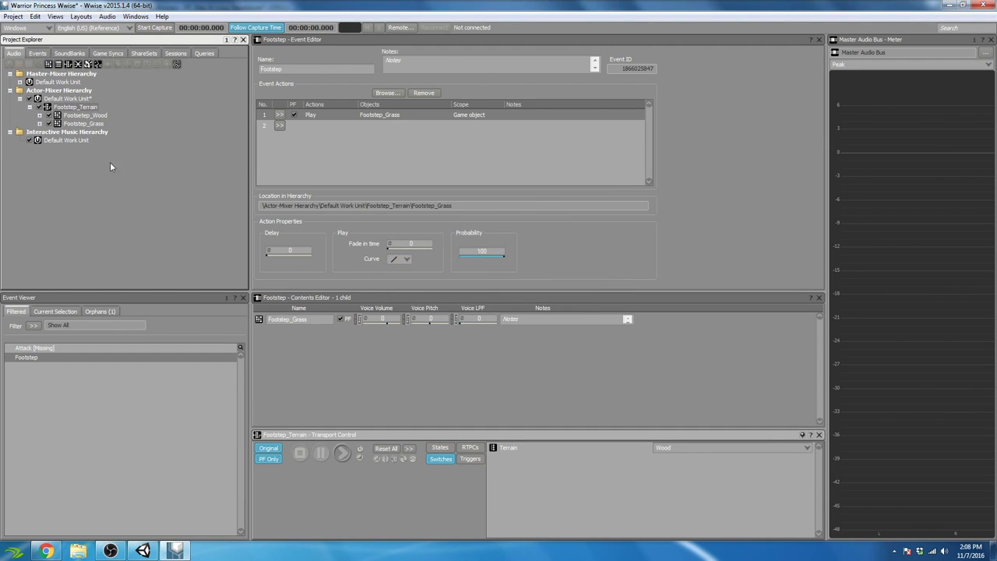
# - Replace Footstep_Grass with the Footstep_Terrain container as the target of the Footstep event's Play action
pyautogui.moveTo(72, 107); pyautogui.dragTo(389, 118)
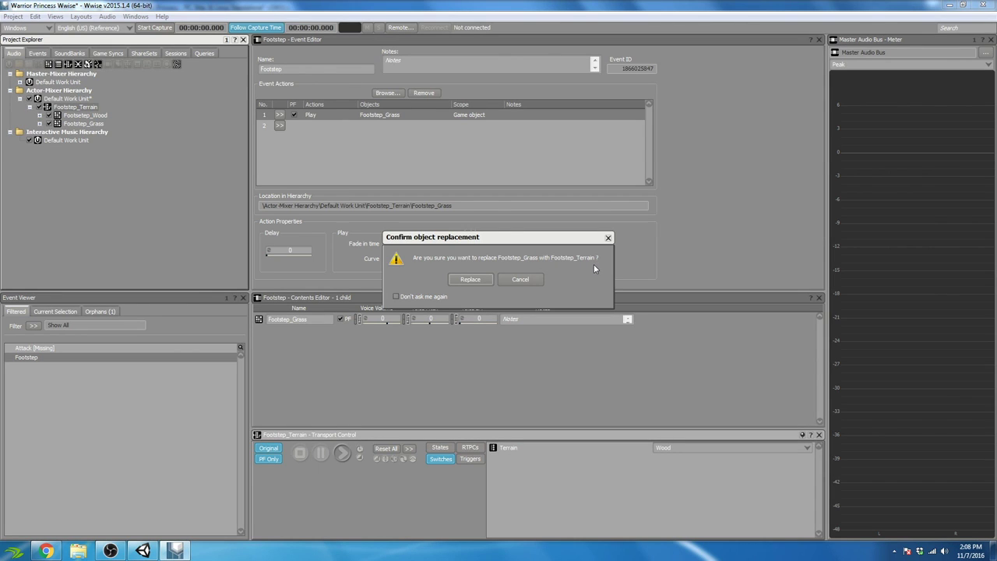
pyautogui.click(470, 282)
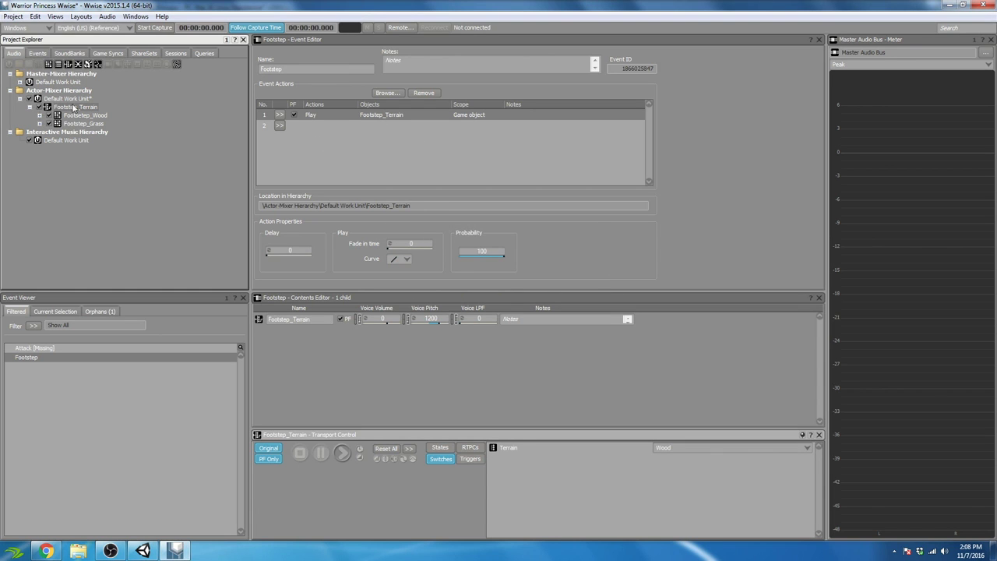
# - Audition the retargeted Footstep event with the Terrain switch on Wood and on Grass
pyautogui.click(37, 53)
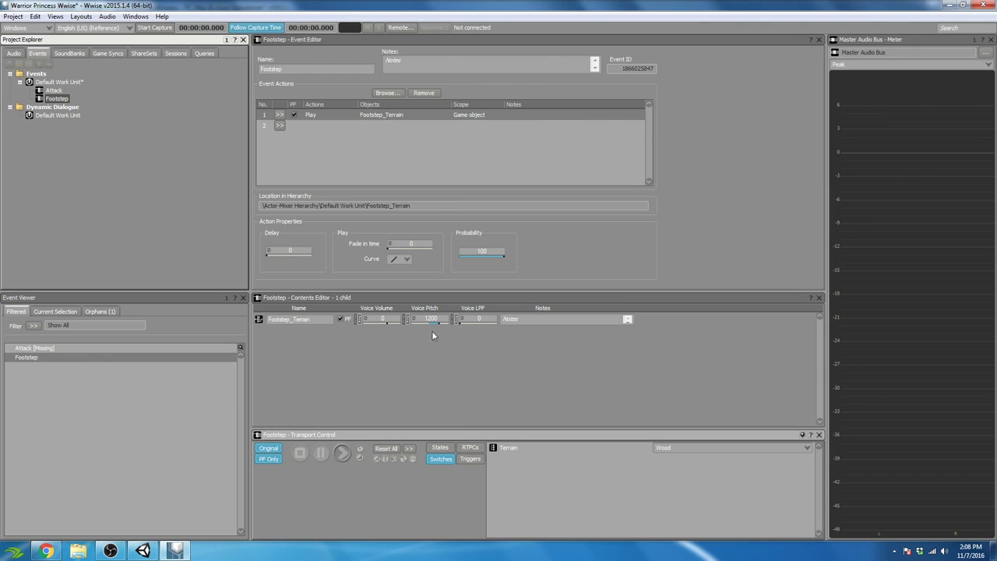
pyautogui.click(342, 454)
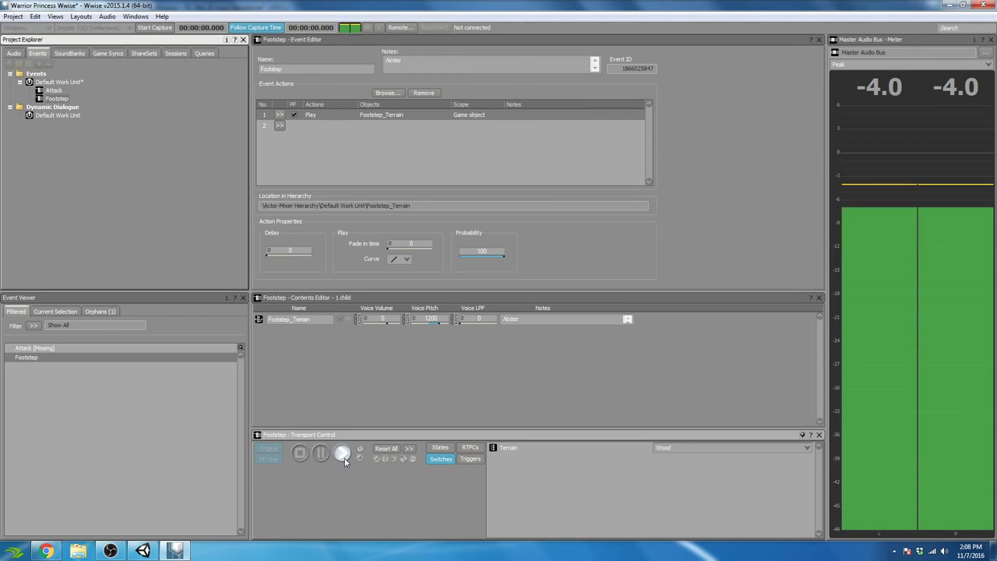
pyautogui.click(343, 454)
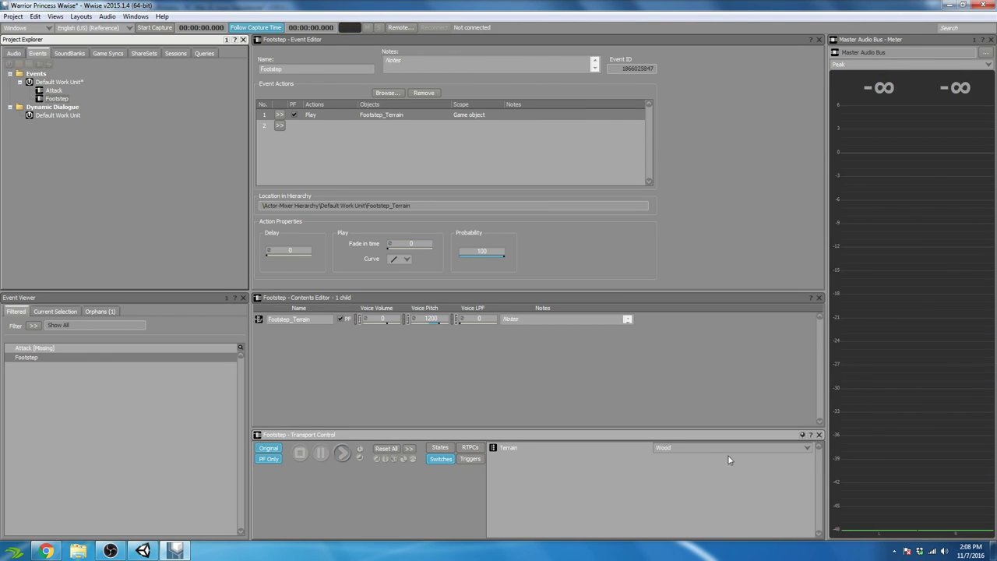
pyautogui.click(344, 454)
pyautogui.click(709, 454)
pyautogui.click(691, 460)
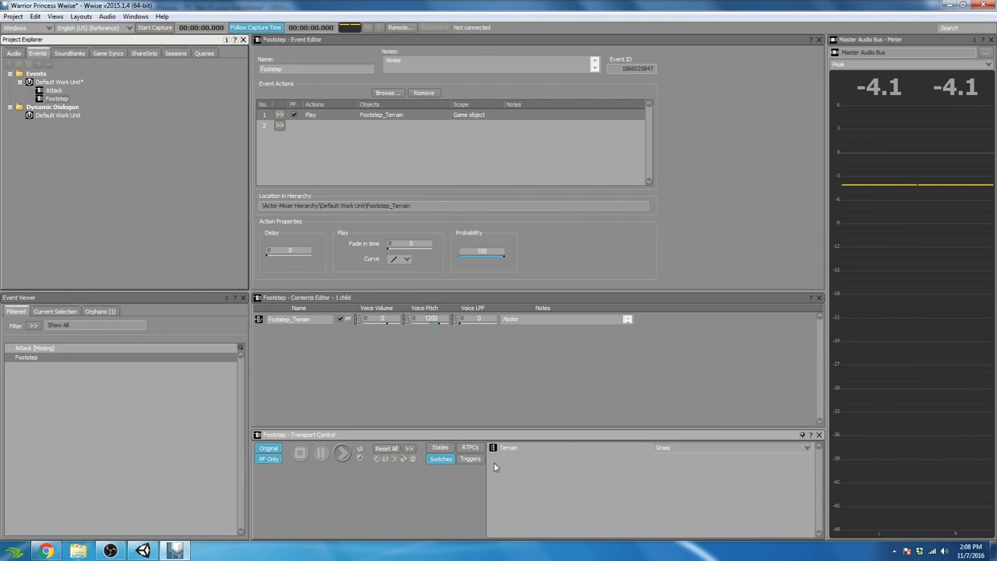
pyautogui.click(342, 454)
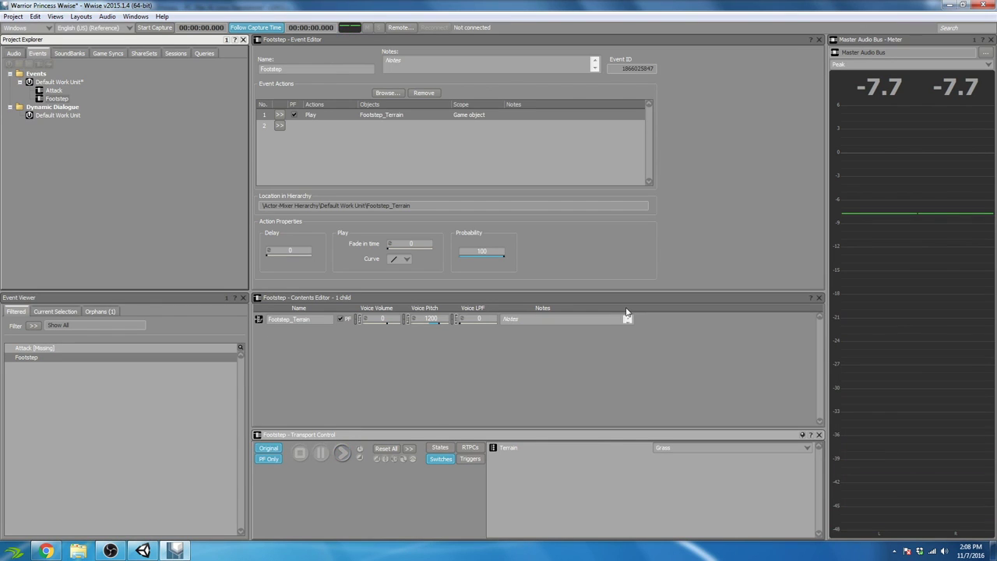
# - Return to the audio hierarchy and save the Wwise project
pyautogui.click(15, 54)
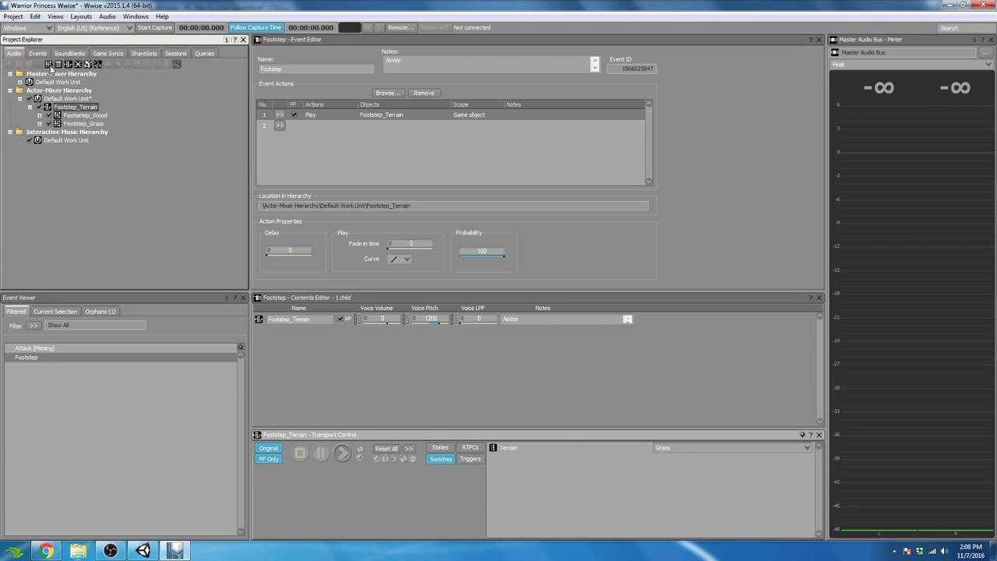
pyautogui.click(70, 53)
pyautogui.click(14, 53)
pyautogui.click(13, 17)
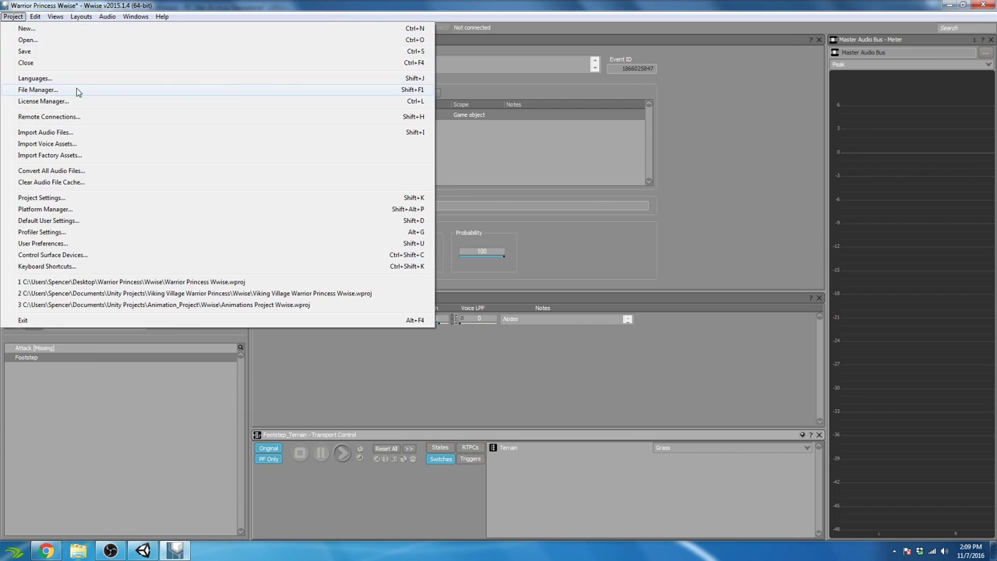
pyautogui.click(70, 52)
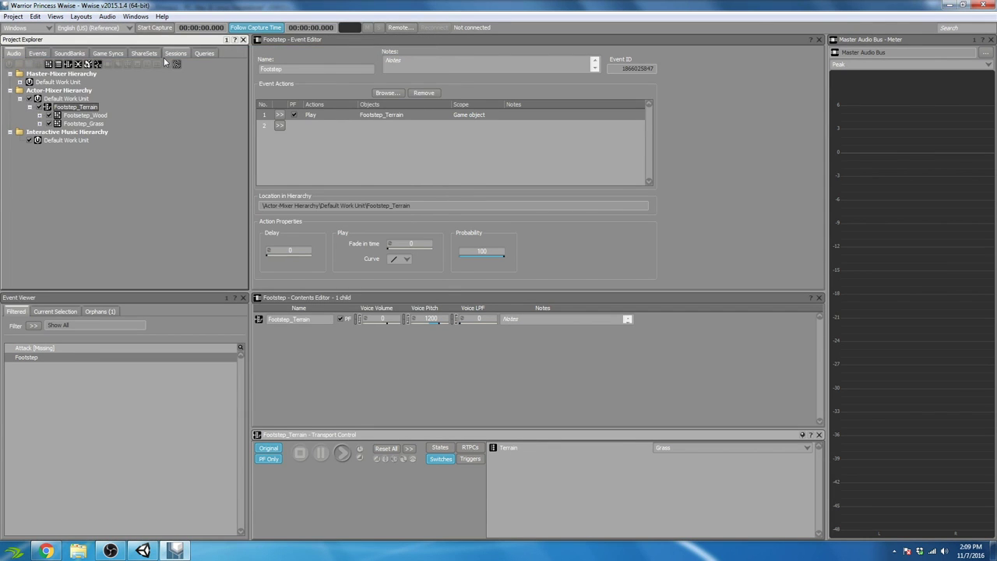
# - Generate the Player SoundBank for Windows in the SoundBank Manager and dismiss the generation report
pyautogui.press('F7')
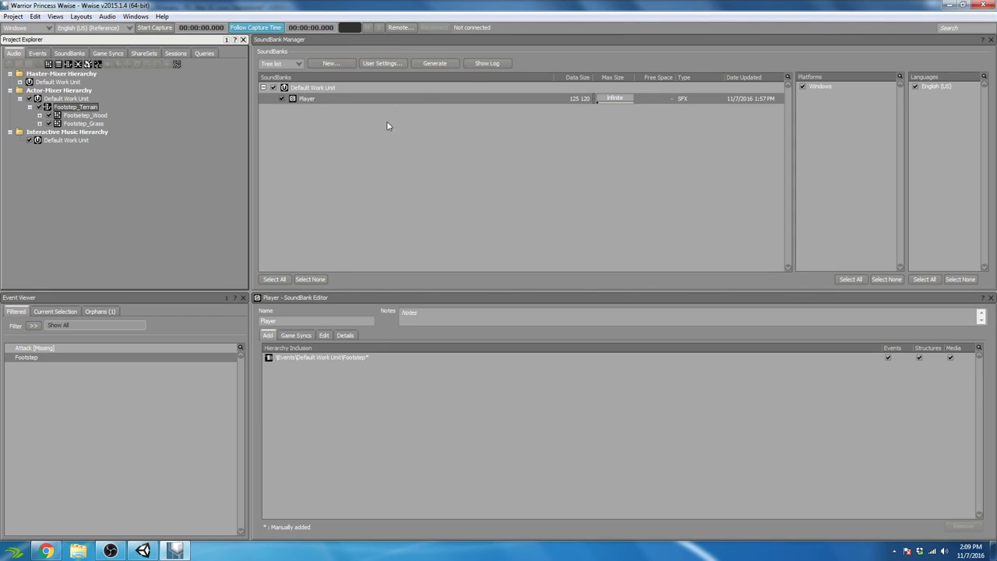
pyautogui.click(443, 65)
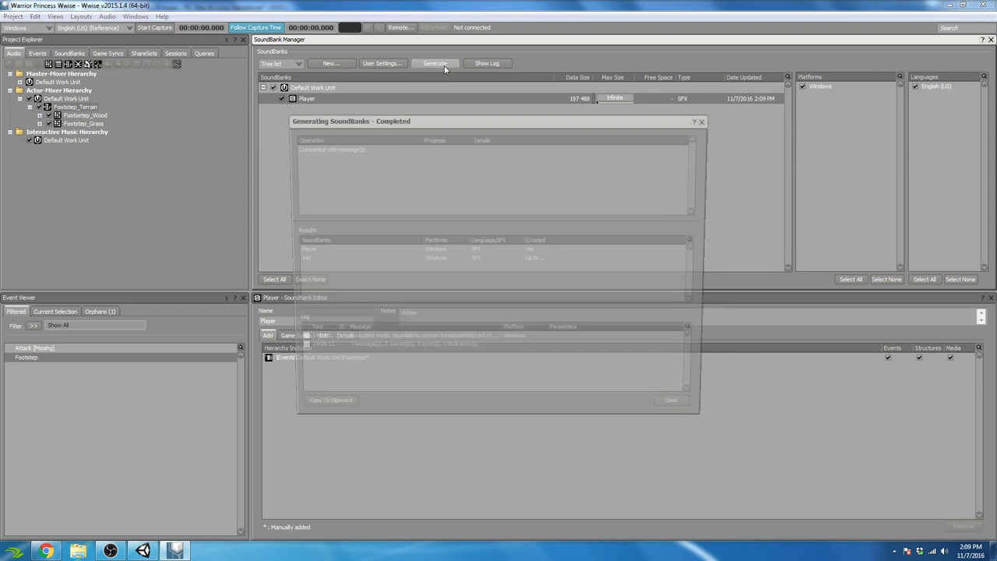
pyautogui.click(684, 413)
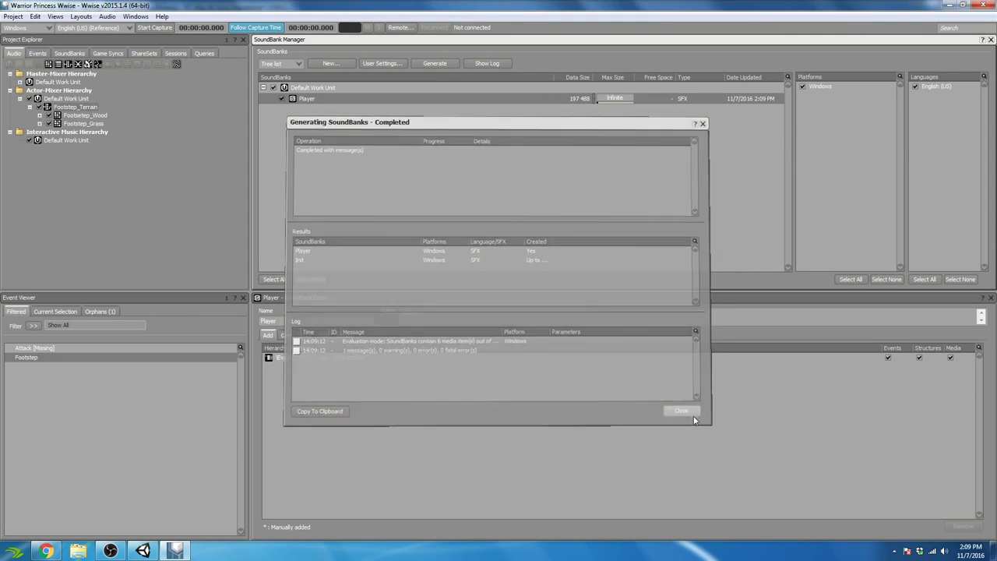
# - Switch to Unity, run the scene and move the character around to hear the footsteps, then stop play mode
pyautogui.click(153, 550)
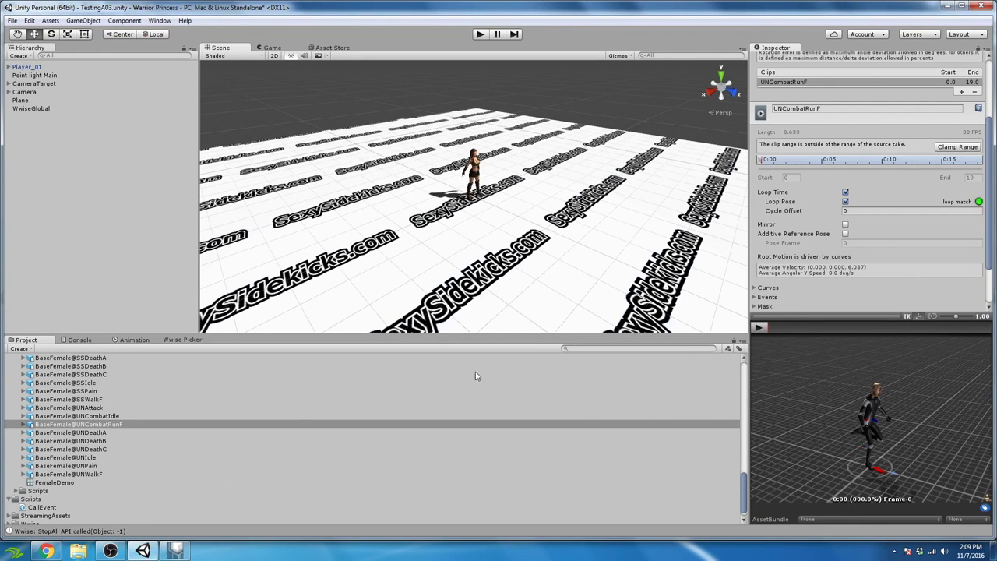
pyautogui.moveTo(558, 335)
pyautogui.mouseDown()
pyautogui.moveTo(556, 371)
pyautogui.moveTo(546, 377)
pyautogui.mouseUp()
pyautogui.click(514, 71)
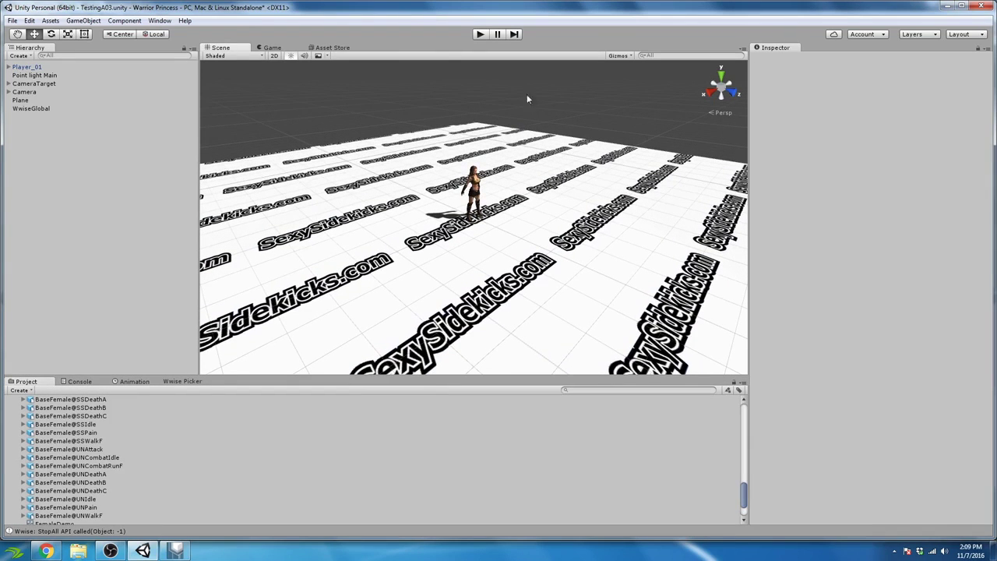
pyautogui.click(480, 36)
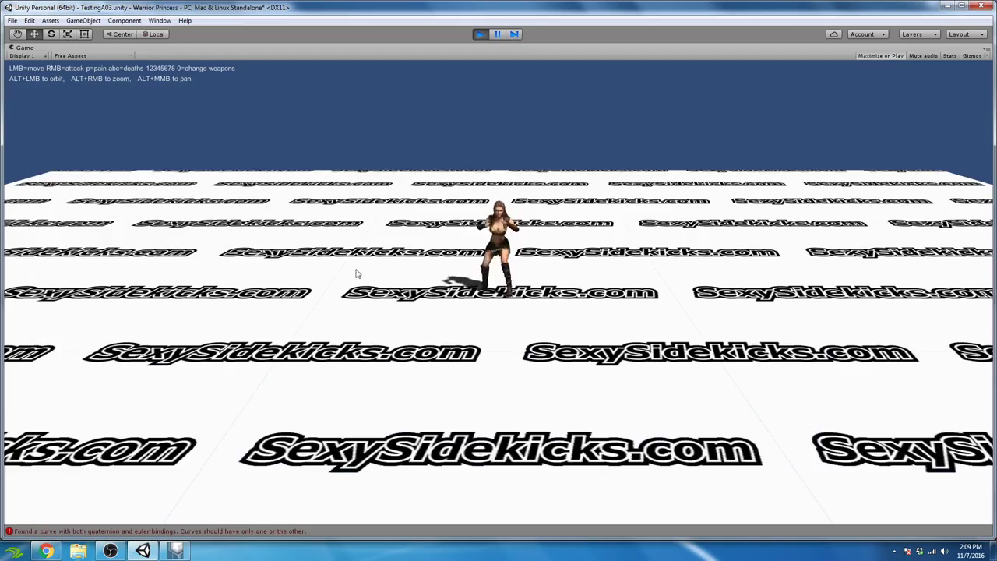
pyautogui.moveTo(356, 273)
pyautogui.mouseDown()
pyautogui.moveTo(367, 311)
pyautogui.moveTo(572, 366)
pyautogui.moveTo(707, 311)
pyautogui.moveTo(728, 263)
pyautogui.moveTo(563, 282)
pyautogui.moveTo(507, 327)
pyautogui.moveTo(415, 356)
pyautogui.moveTo(628, 339)
pyautogui.moveTo(603, 379)
pyautogui.moveTo(311, 356)
pyautogui.moveTo(332, 260)
pyautogui.moveTo(468, 249)
pyautogui.mouseUp()
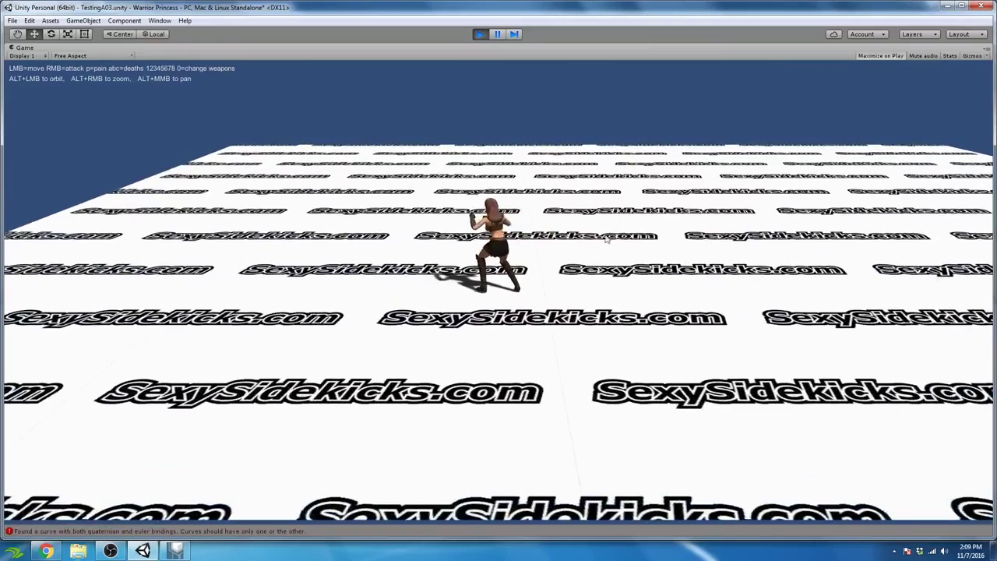
pyautogui.hotkey('ctrl', 'p')
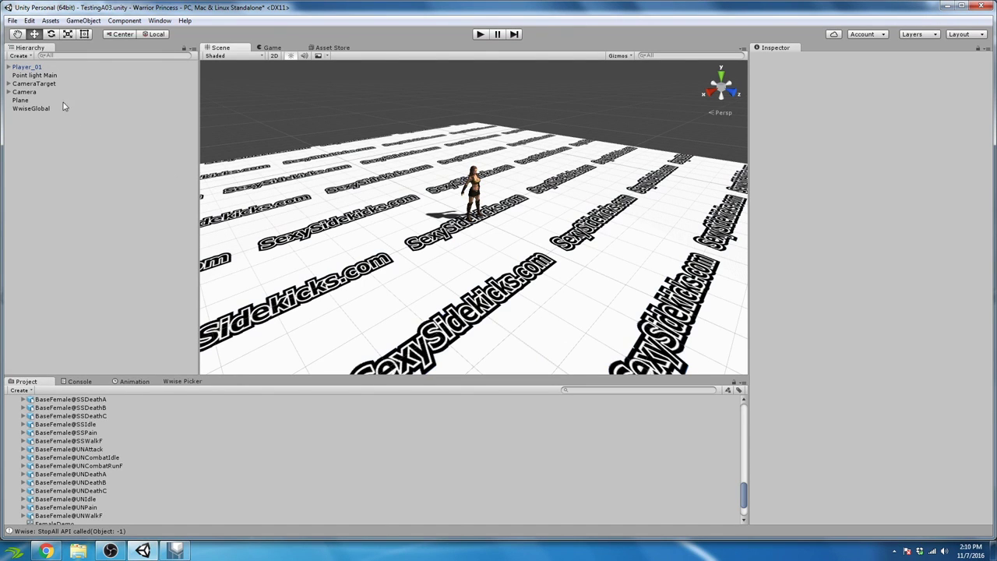
pyautogui.click(21, 57)
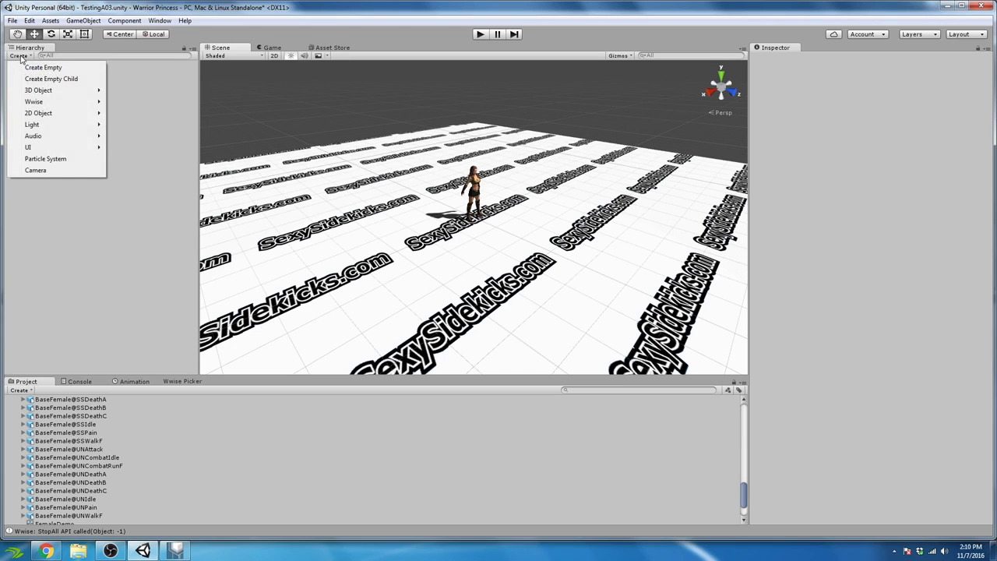
pyautogui.click(61, 72)
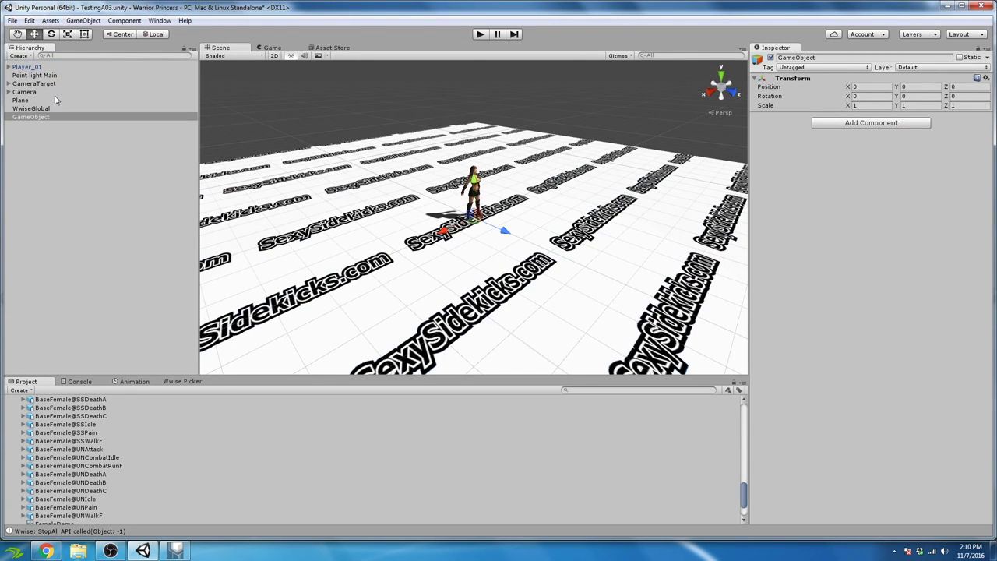
pyautogui.click(56, 108)
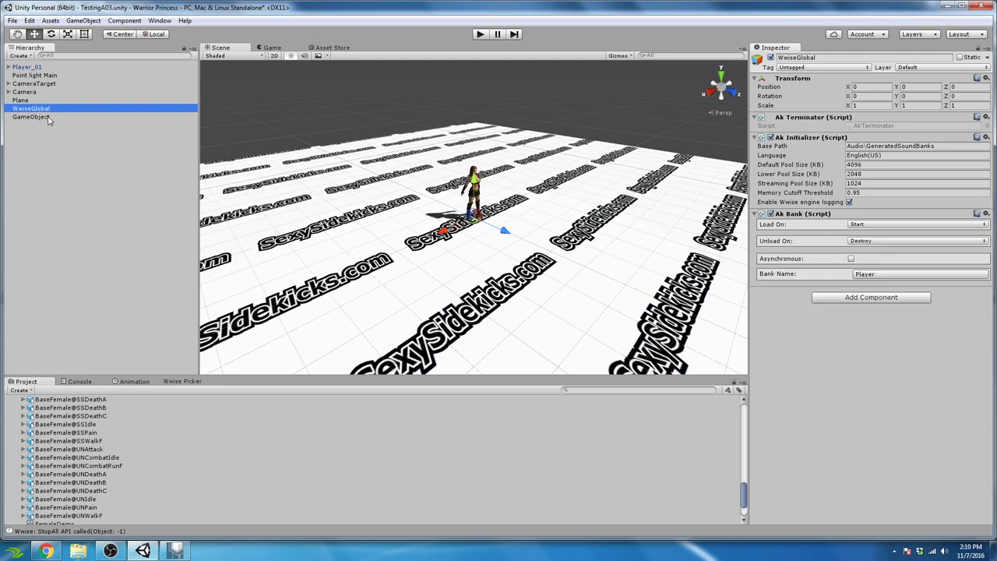
pyautogui.rightClick(49, 117)
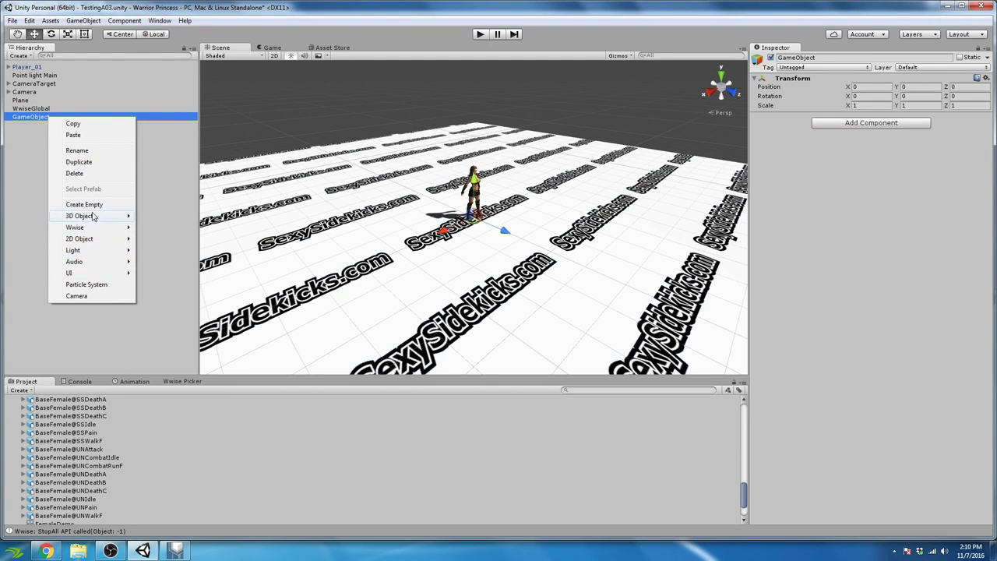
pyautogui.click(92, 173)
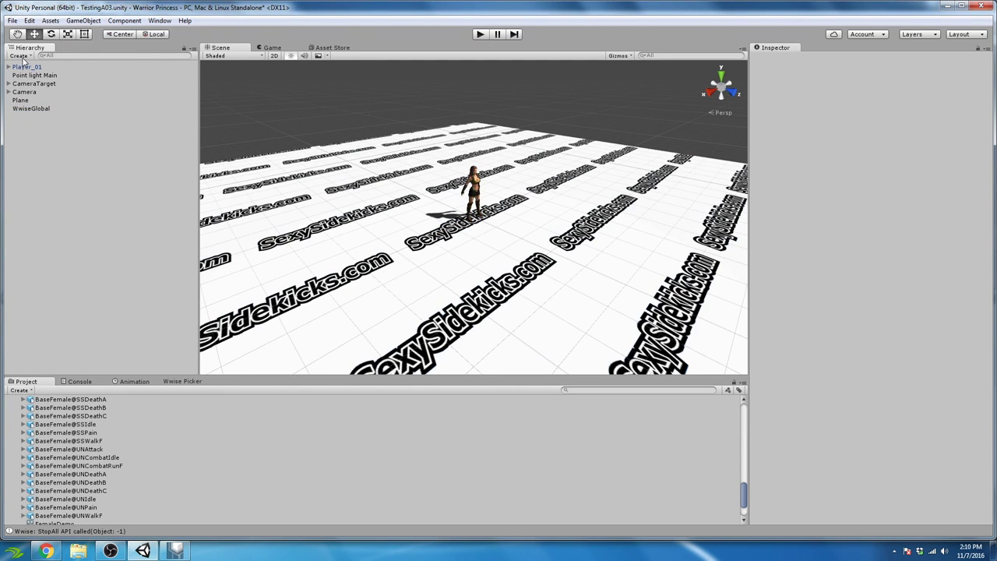
# - Create a 3D cube in the scene and move it away from the character to about Z -7.2
pyautogui.click(21, 56)
pyautogui.moveTo(101, 91)
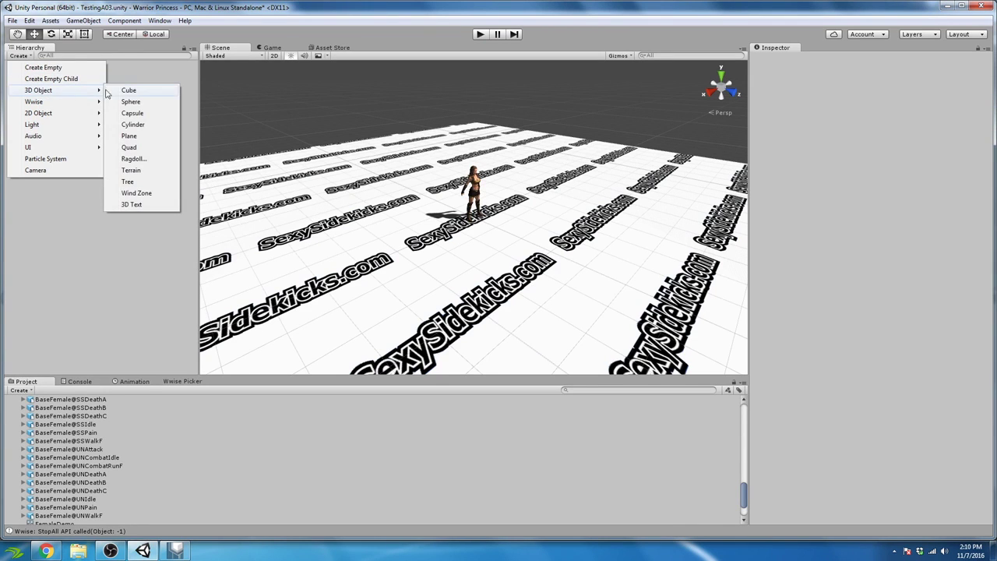
pyautogui.click(129, 92)
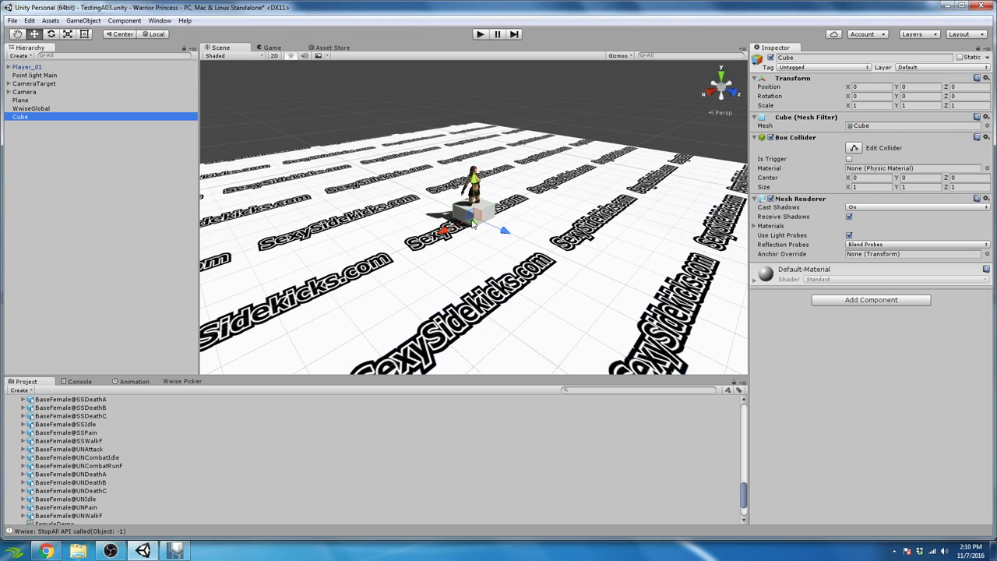
pyautogui.moveTo(507, 232); pyautogui.dragTo(366, 177)
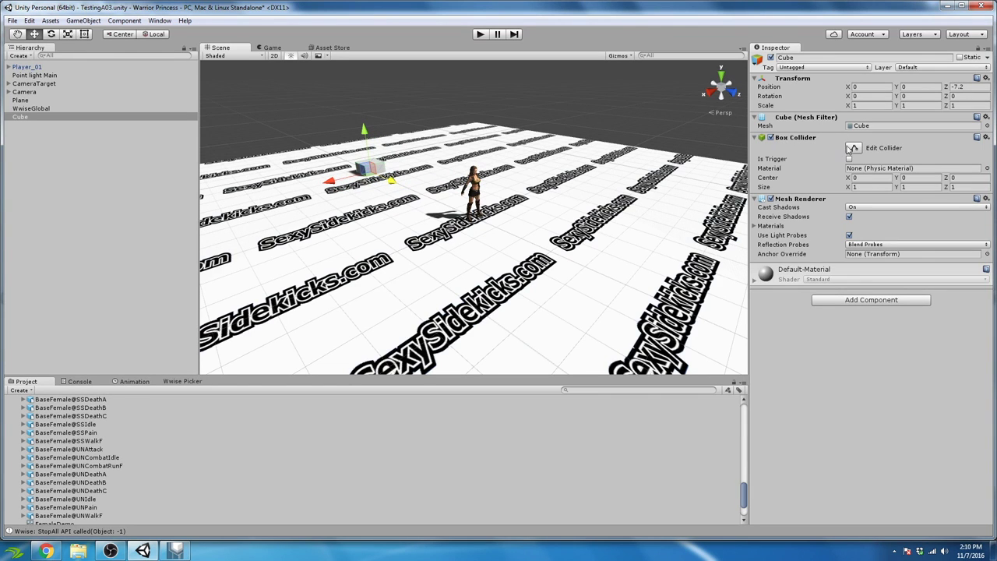
# - Set the cube's scale to 8 on the X, Y and Z axes
pyautogui.click(873, 106)
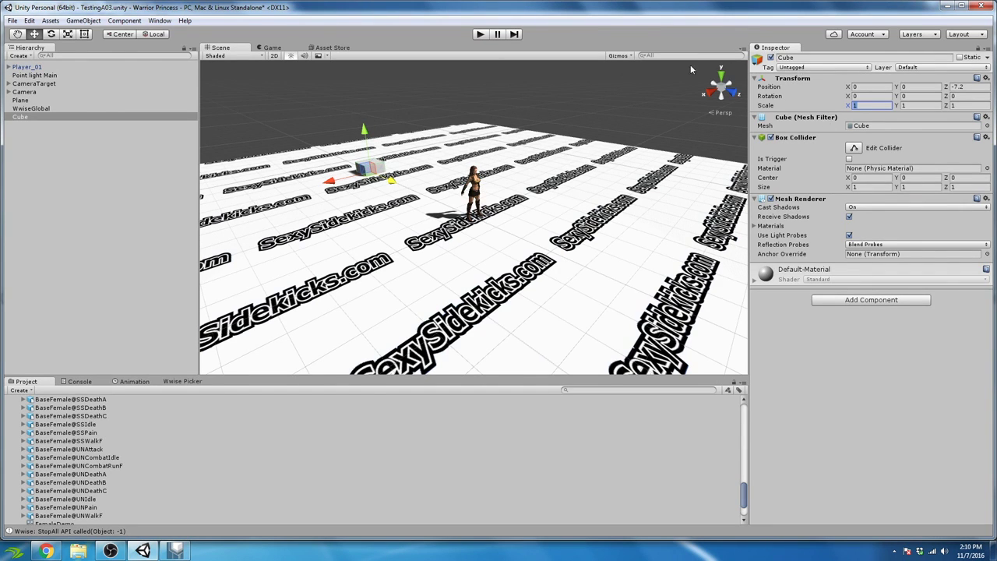
pyautogui.click(60, 110)
pyautogui.click(56, 118)
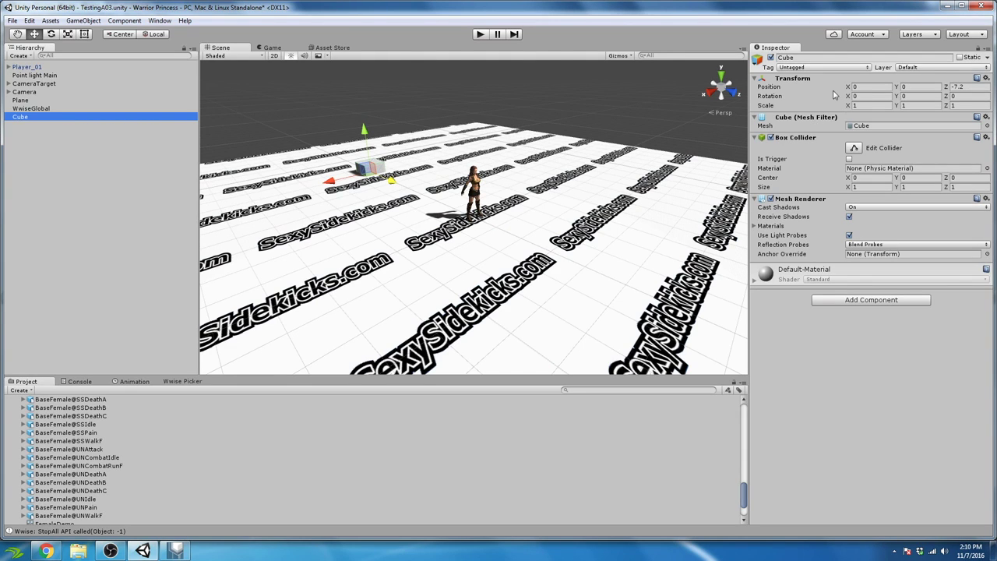
pyautogui.click(873, 104)
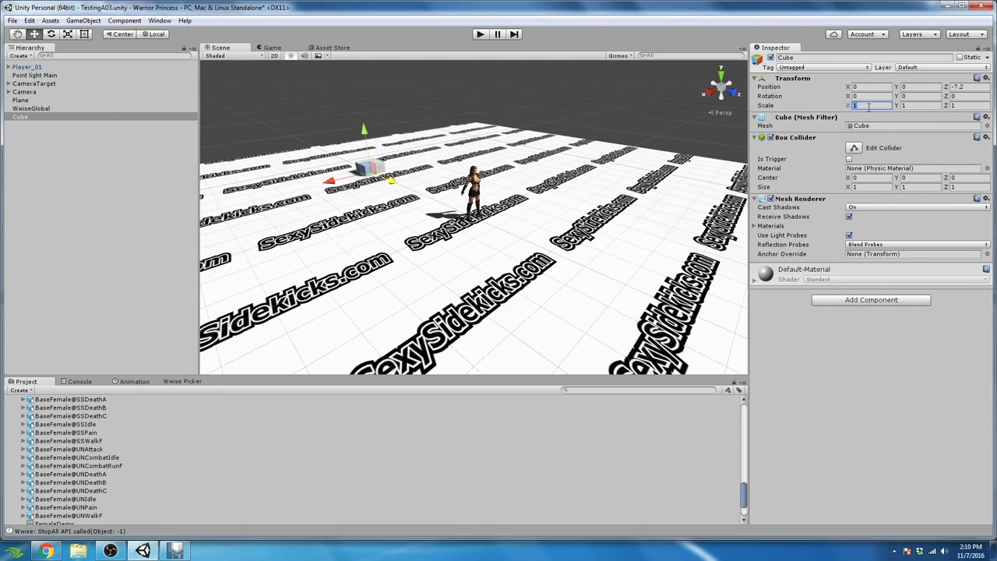
pyautogui.write('8')
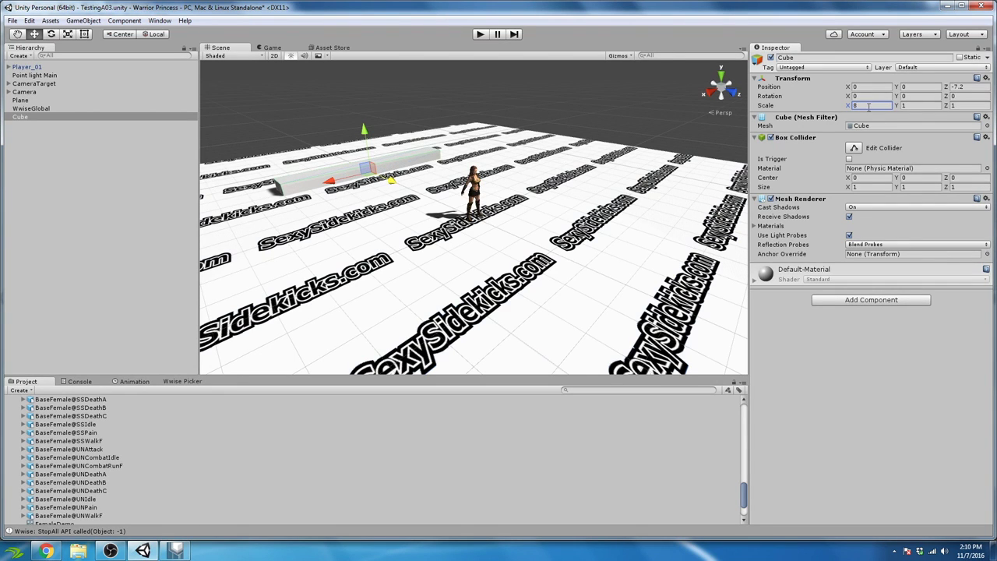
pyautogui.click(908, 106)
pyautogui.write('8')
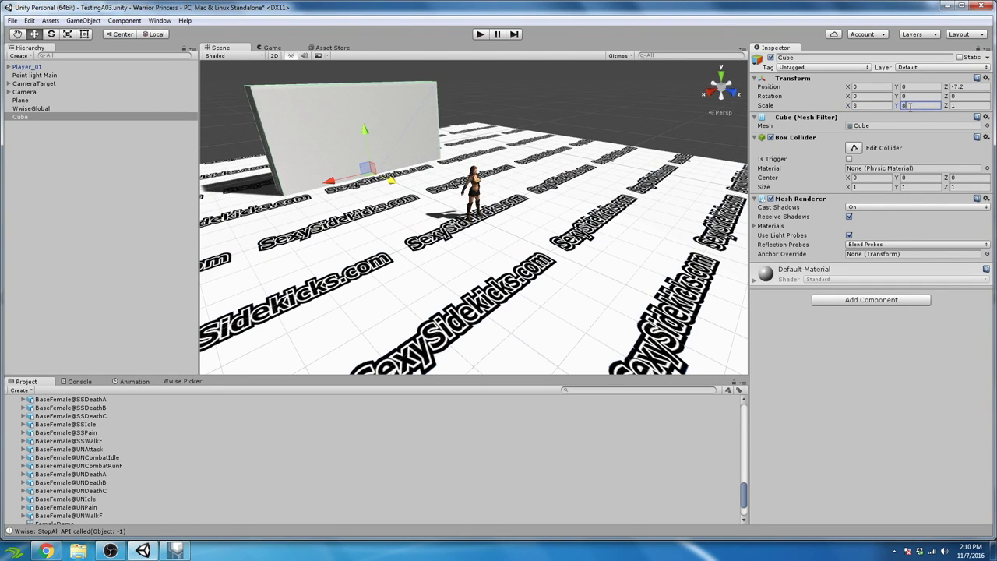
pyautogui.click(970, 106)
pyautogui.write('8')
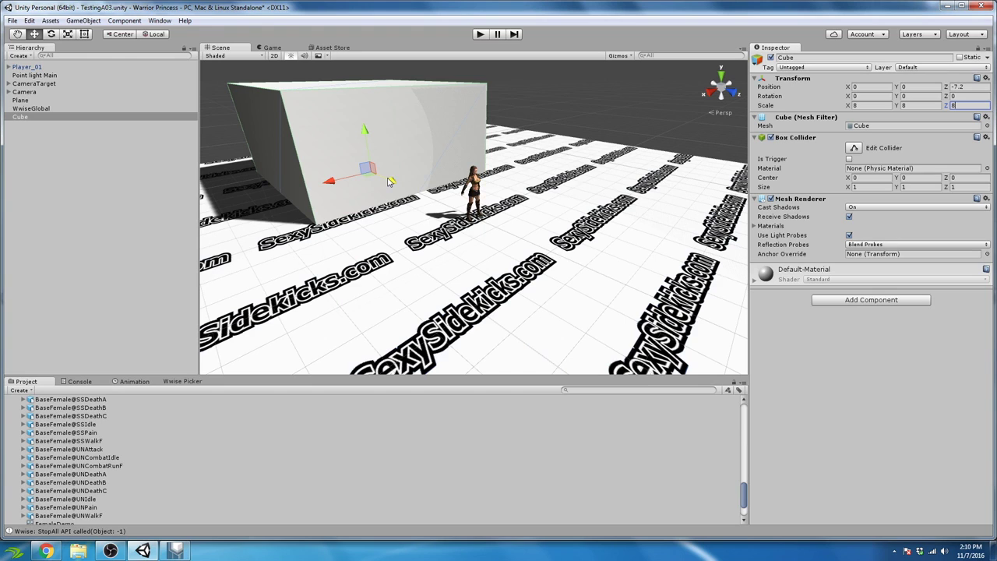
# - Rename the cube Wood
pyautogui.click(55, 109)
pyautogui.click(42, 117)
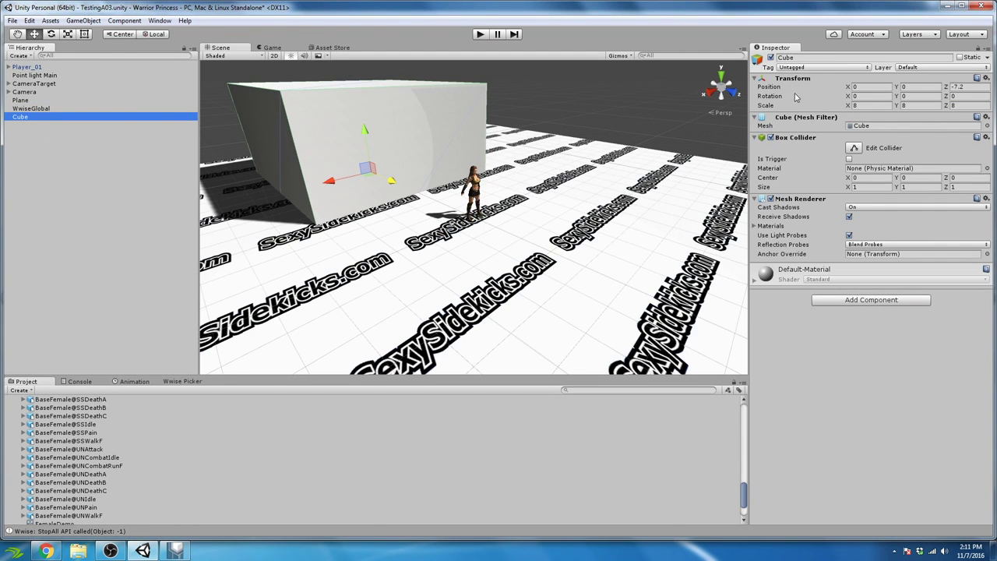
pyautogui.click(799, 58)
pyautogui.write('Wood')
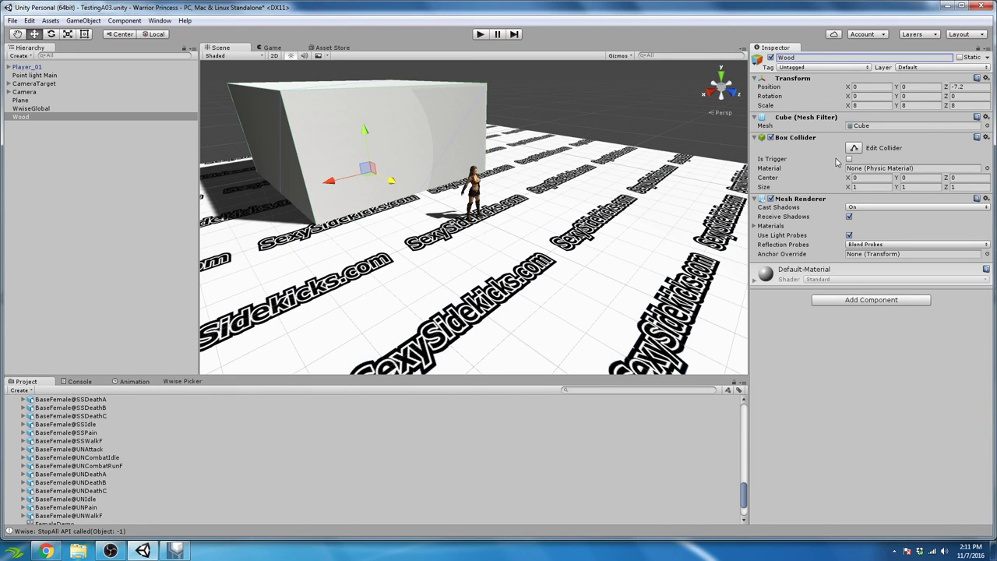
pyautogui.click(807, 169)
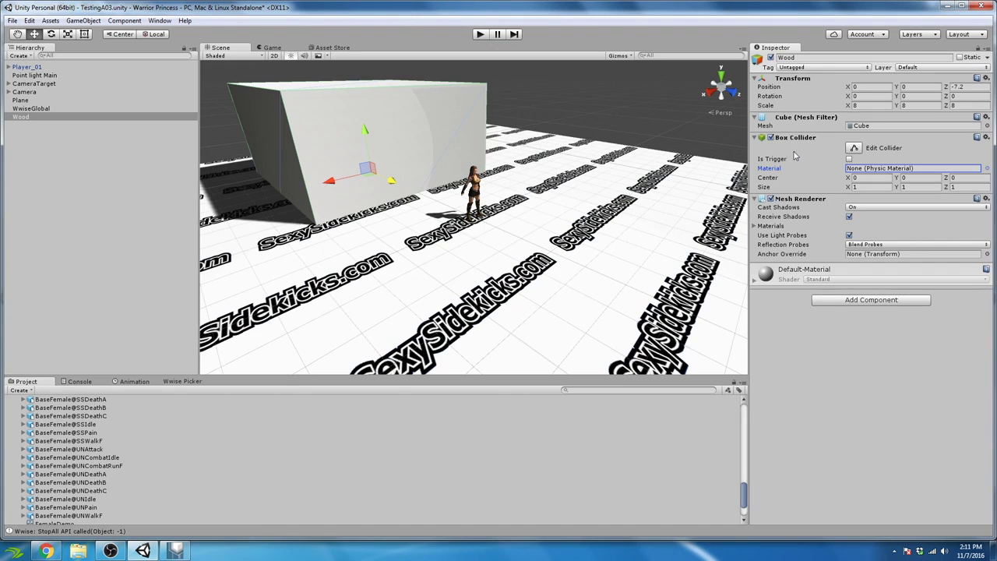
# - Make the Wood cube's Box Collider a trigger
pyautogui.click(128, 109)
pyautogui.click(116, 117)
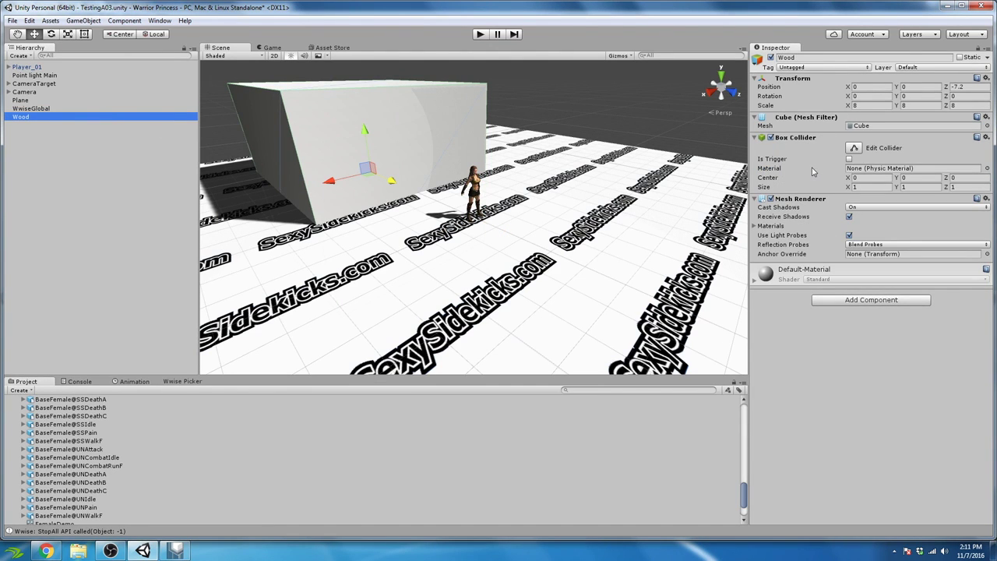
pyautogui.click(850, 159)
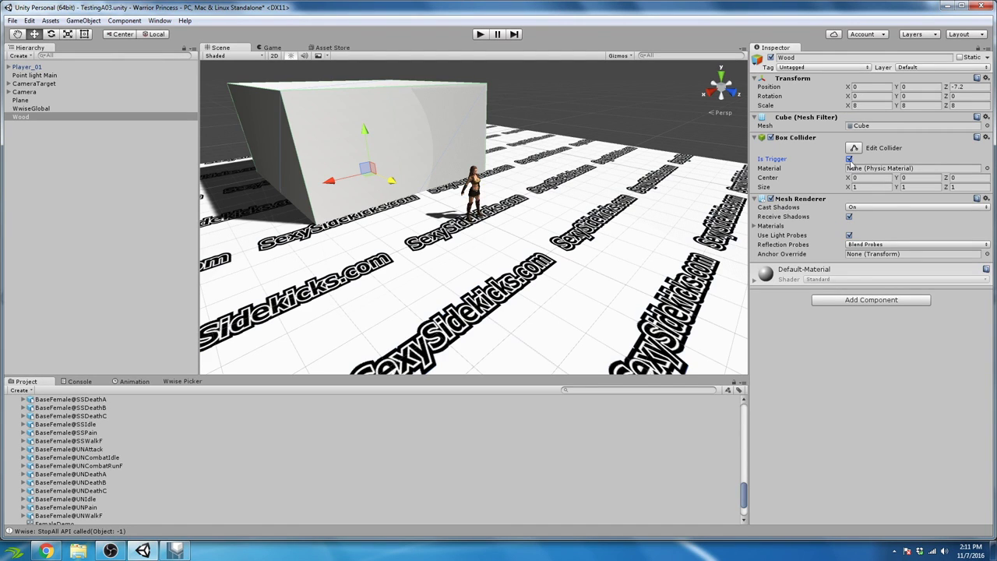
# - Add the Wwise AkSwitch component to the Wood cube
pyautogui.click(853, 300)
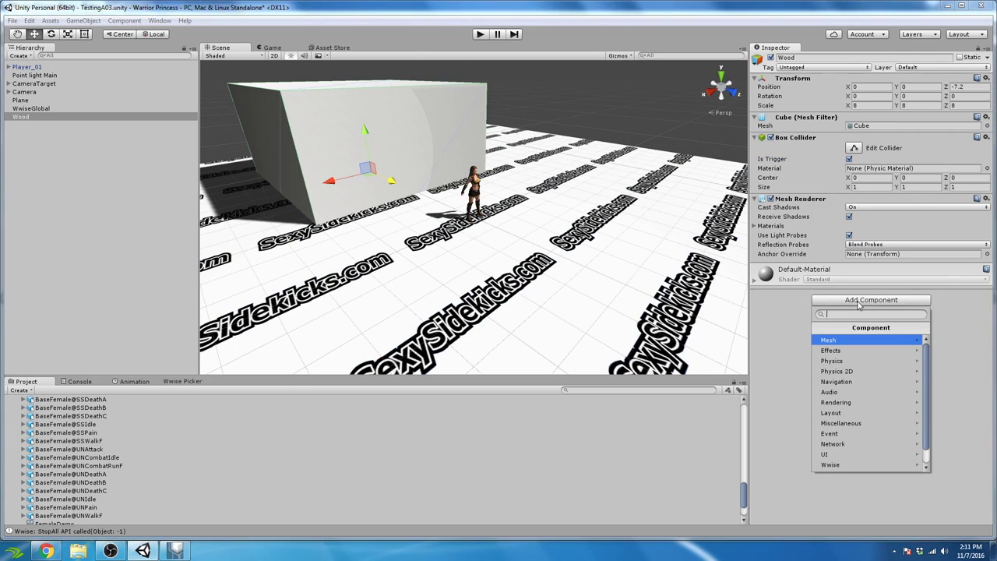
pyautogui.scroll(-1, 853, 398)
pyautogui.click(777, 328)
pyautogui.click(872, 304)
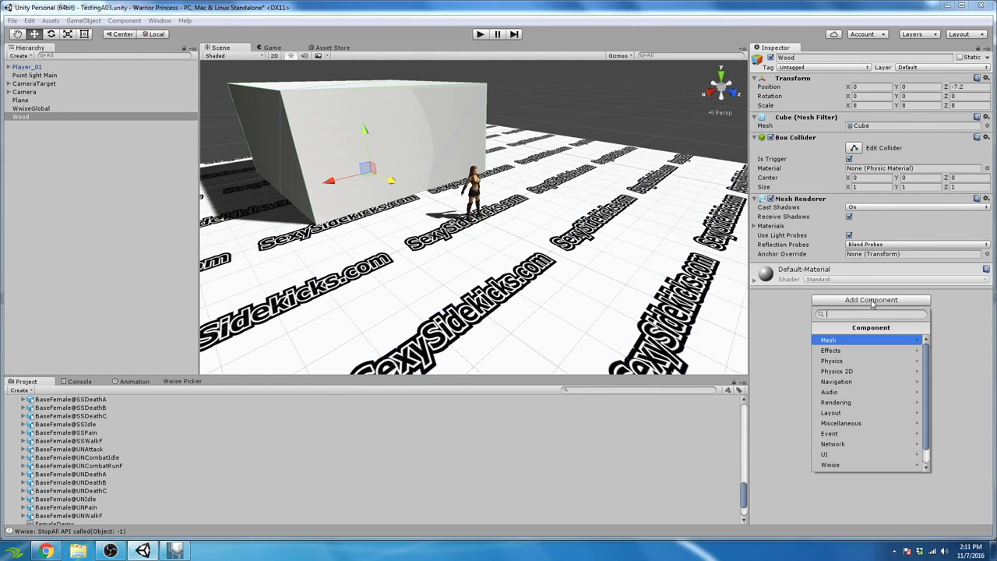
pyautogui.click(872, 465)
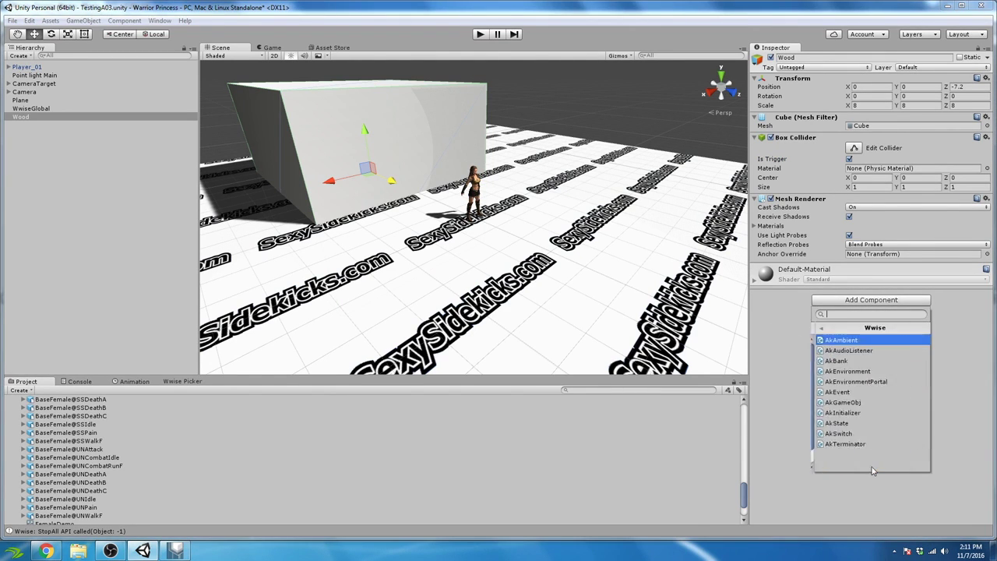
pyautogui.click(842, 434)
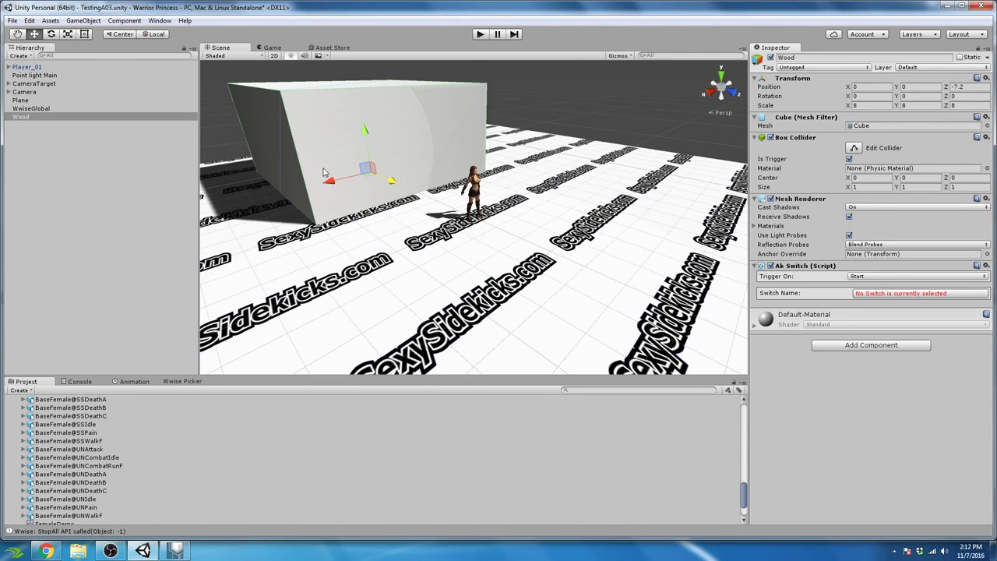
# - Set the Ak Switch to trigger only on AkTriggerEnter, without Start, and enable Use Other Object
pyautogui.click(935, 277)
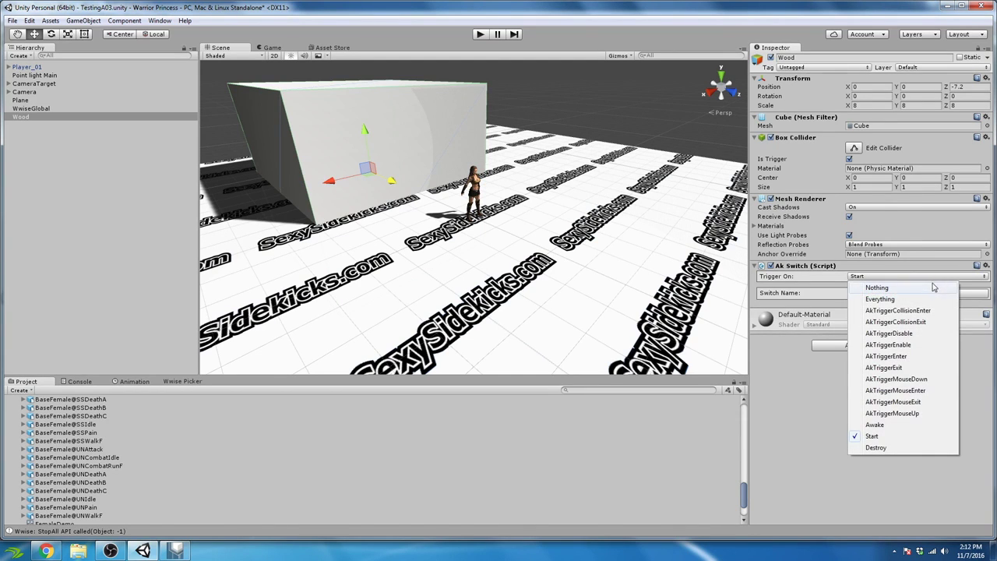
pyautogui.click(902, 356)
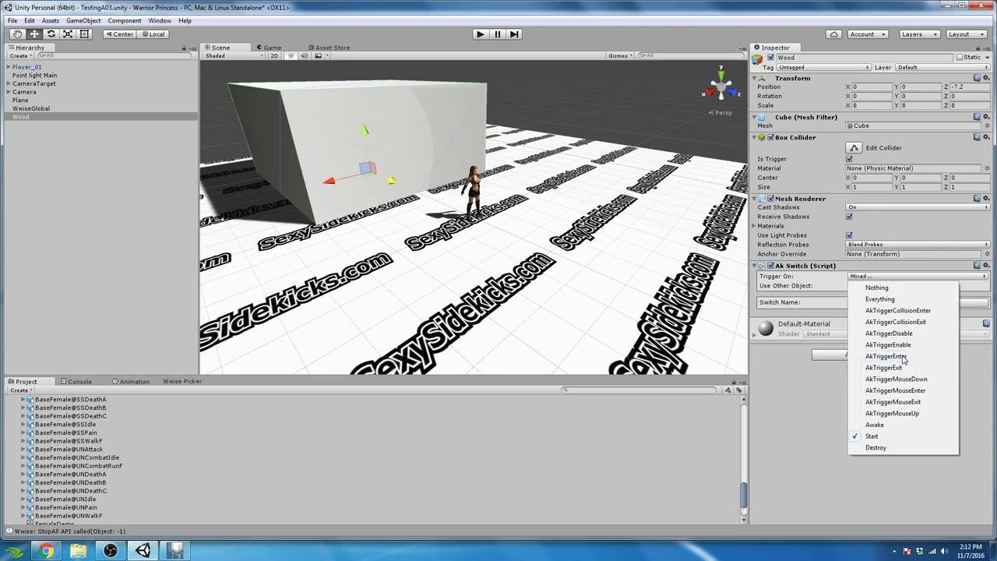
pyautogui.click(873, 277)
pyautogui.click(876, 436)
pyautogui.click(886, 279)
pyautogui.click(813, 277)
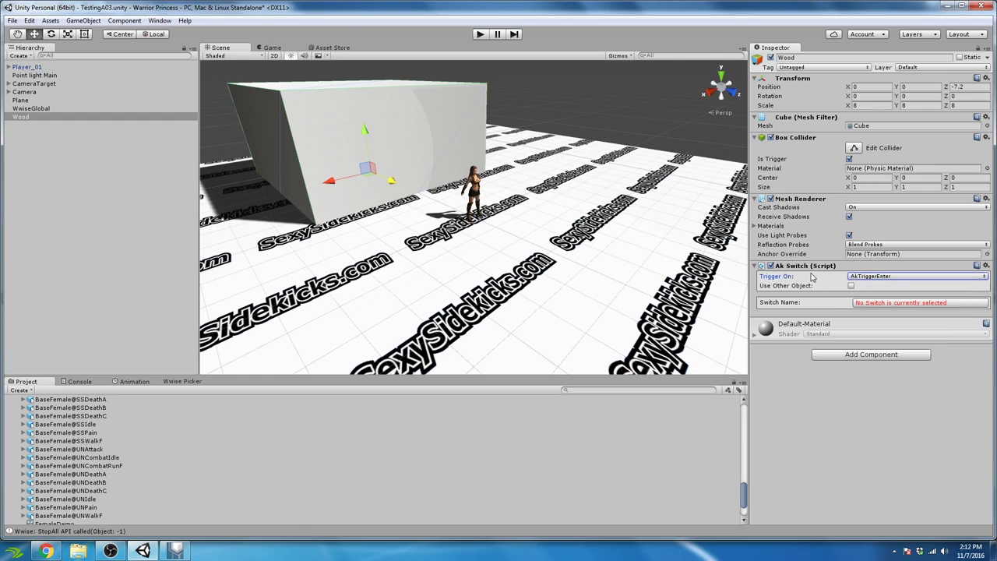
pyautogui.click(852, 286)
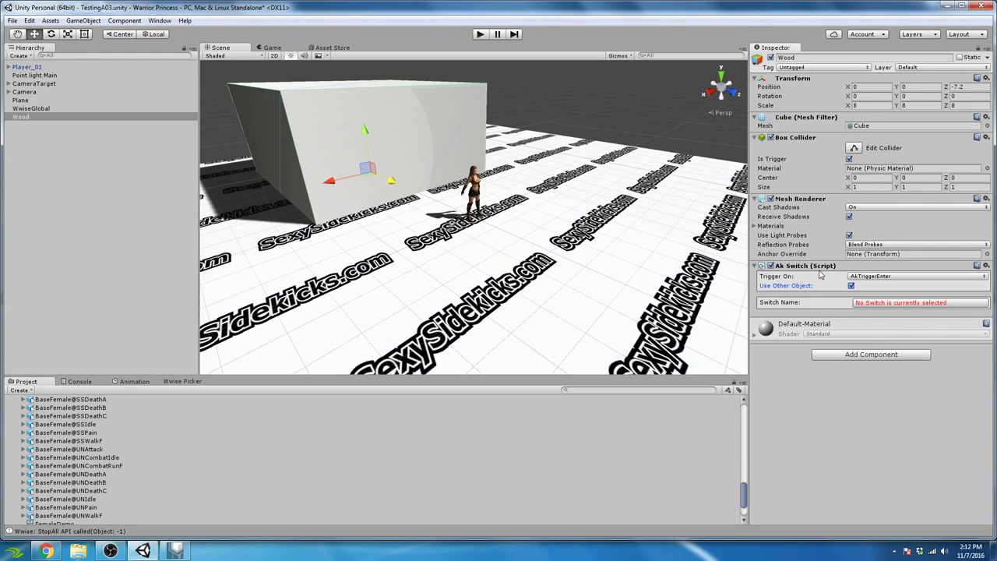
# - Assign the Wood switch from the Terrain group to the Wood cube's Ak Switch
pyautogui.click(38, 117)
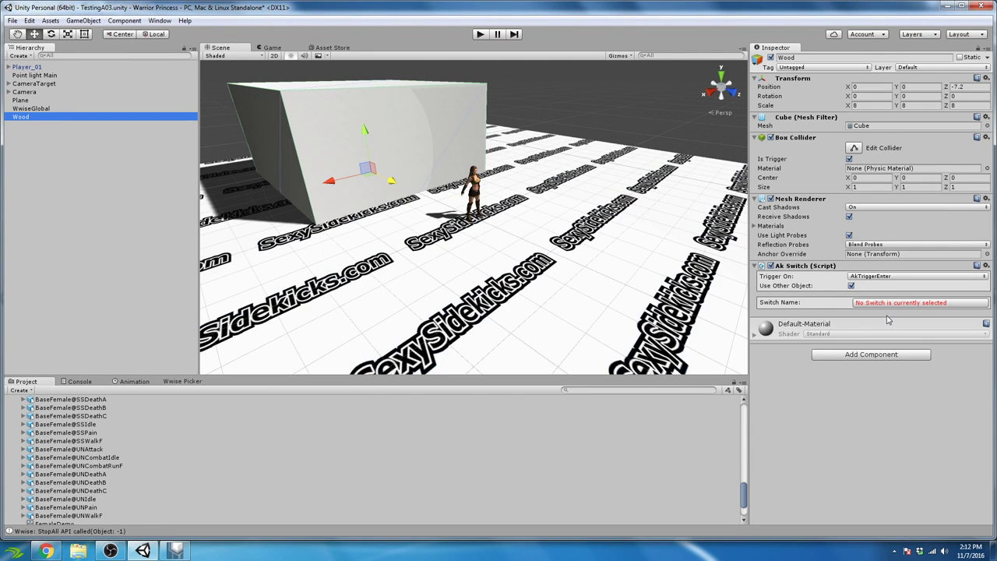
pyautogui.click(935, 304)
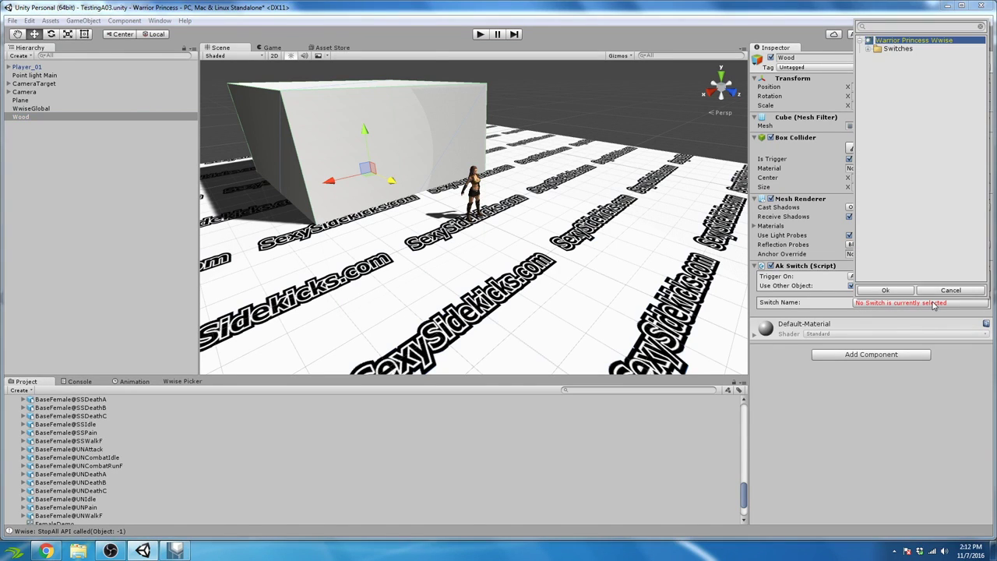
pyautogui.click(868, 51)
pyautogui.click(877, 58)
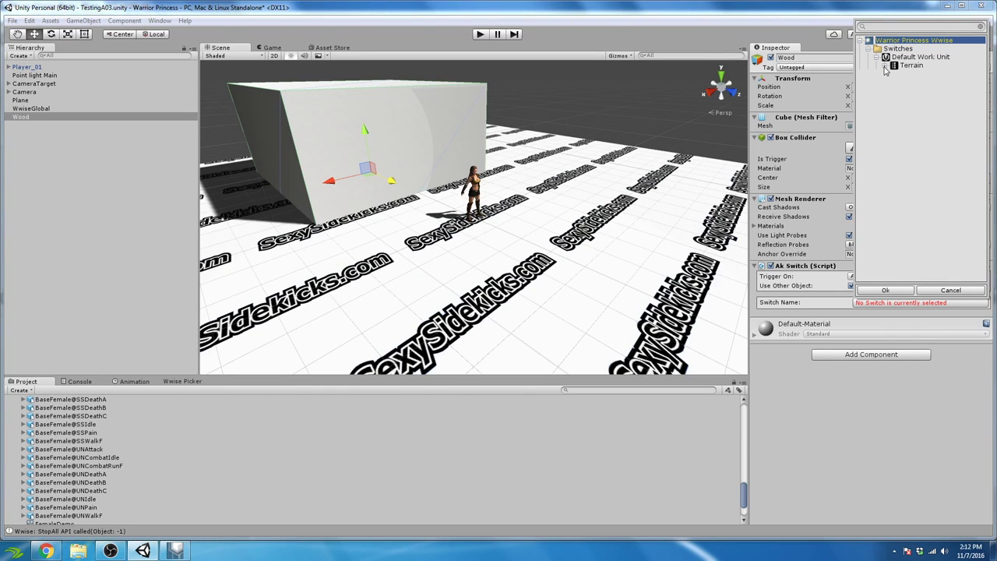
pyautogui.click(885, 66)
pyautogui.click(923, 83)
pyautogui.click(887, 291)
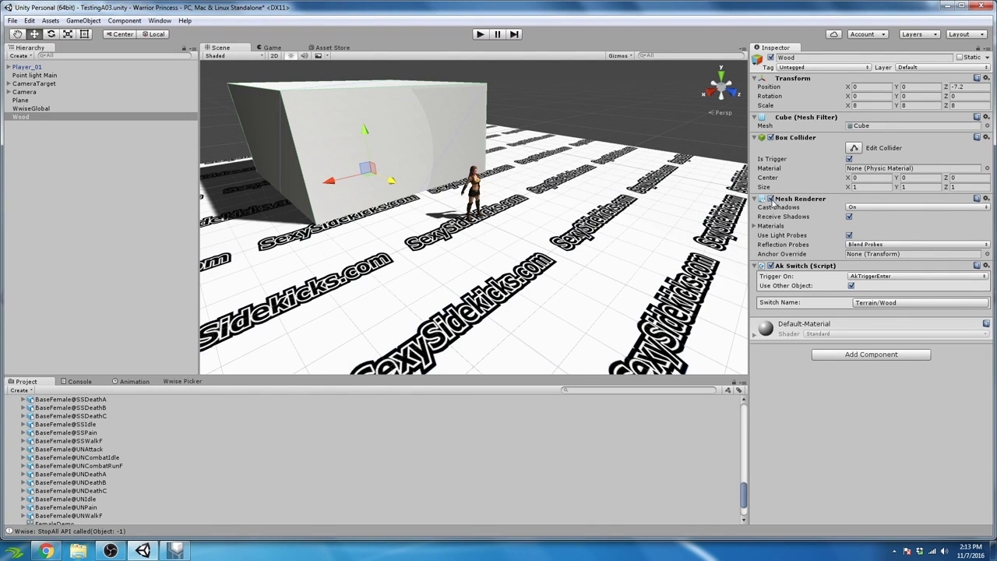
# - Hide the Wood cube by disabling its Mesh Renderer, and enable the renderer again
pyautogui.click(770, 200)
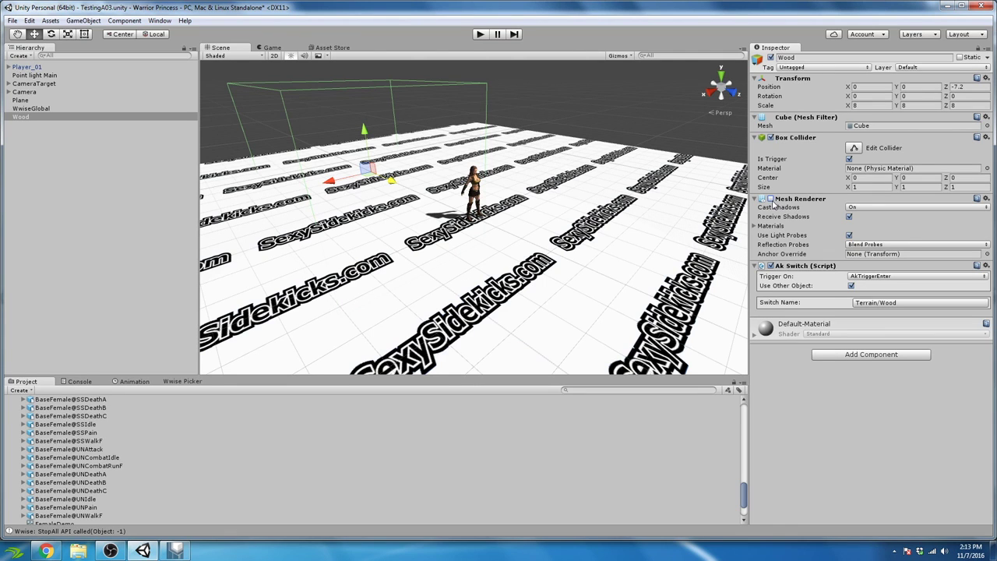
pyautogui.click(770, 199)
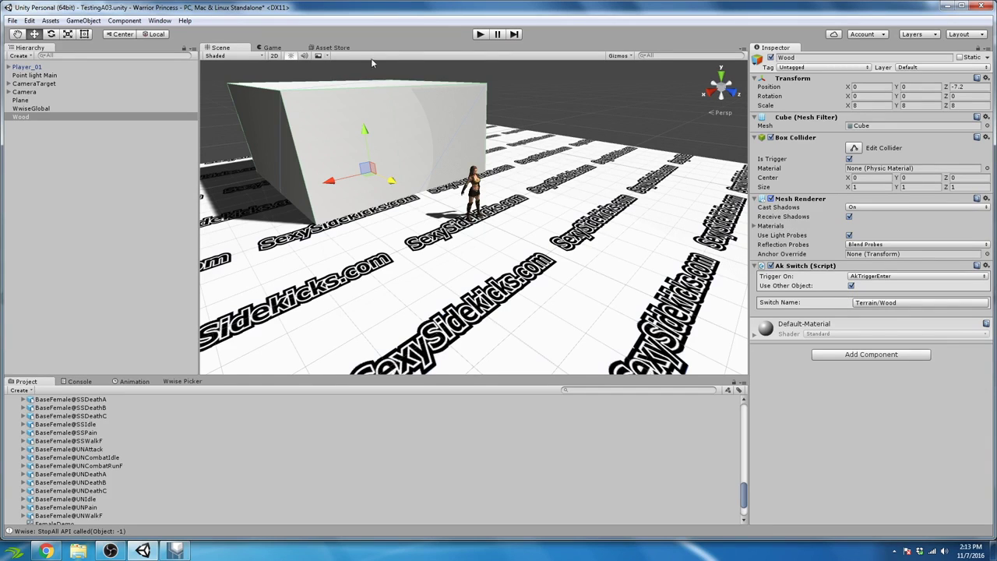
# - Run the scene, move the character around and through the Wood cube to hear the footsteps, and stop play mode
pyautogui.click(480, 34)
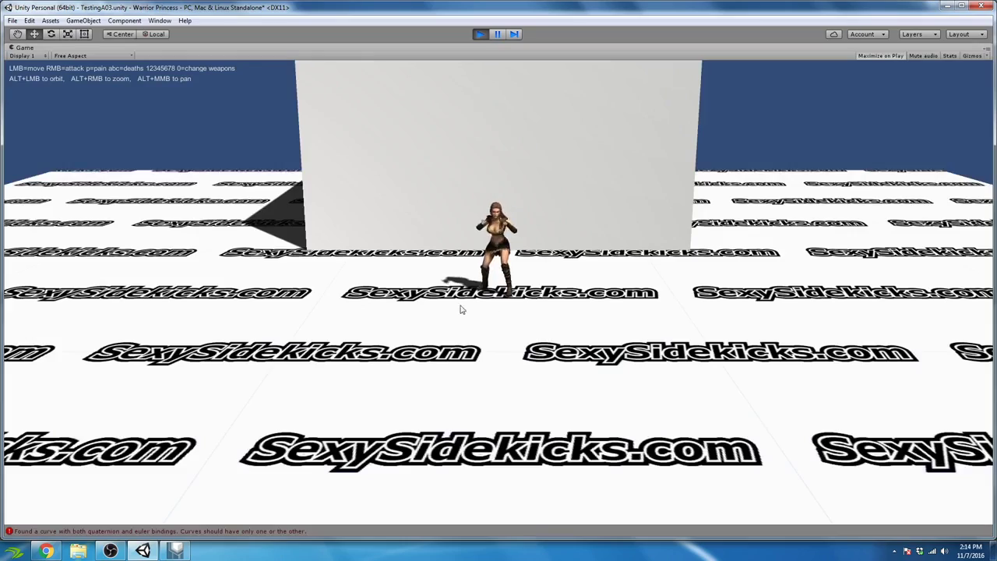
pyautogui.click(460, 310)
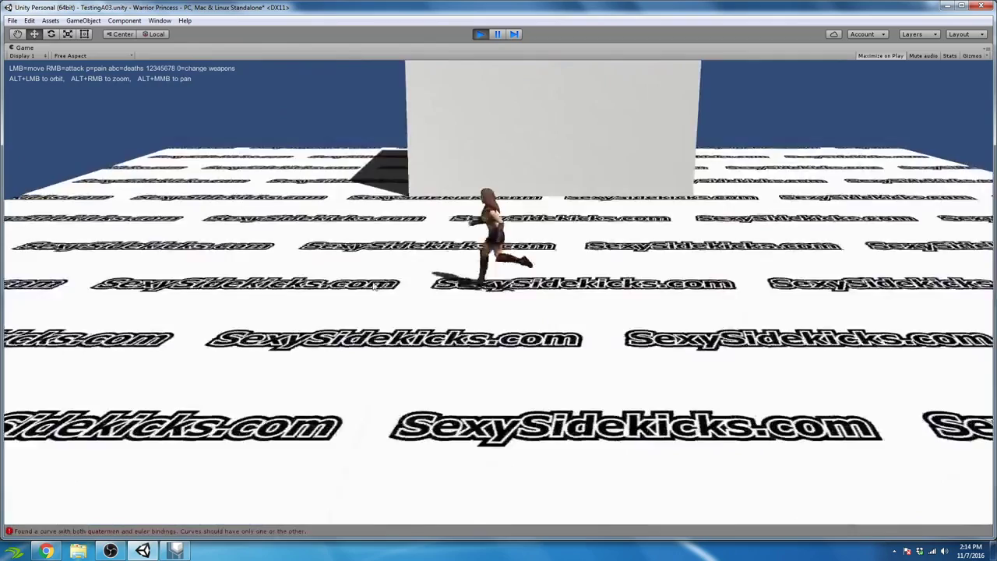
pyautogui.click(512, 330)
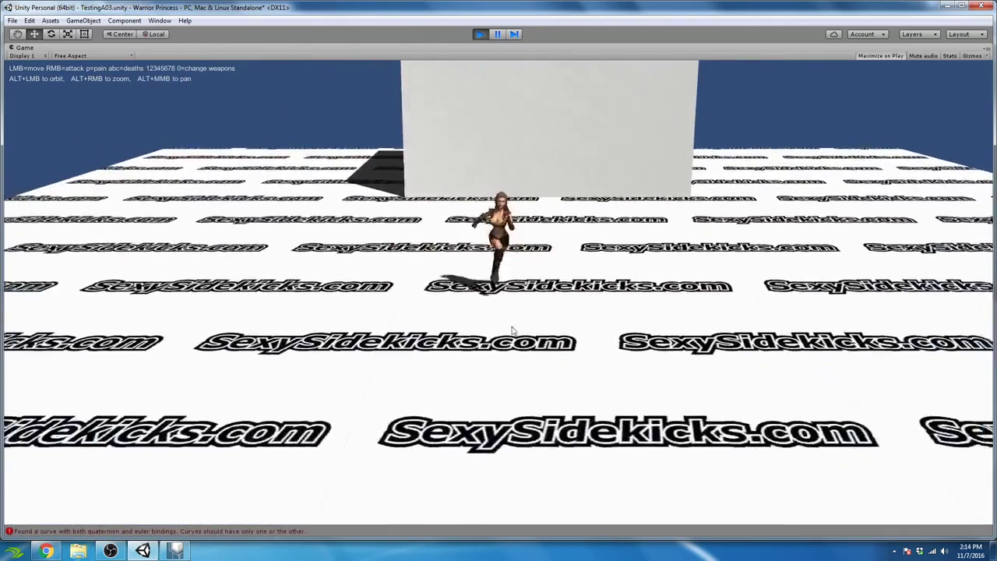
pyautogui.click(458, 295)
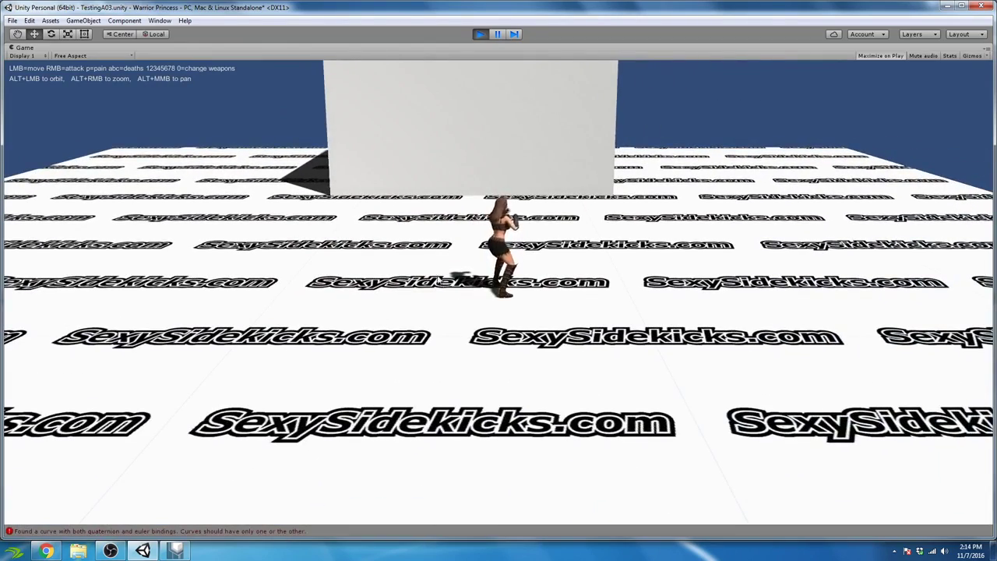
pyautogui.click(452, 261)
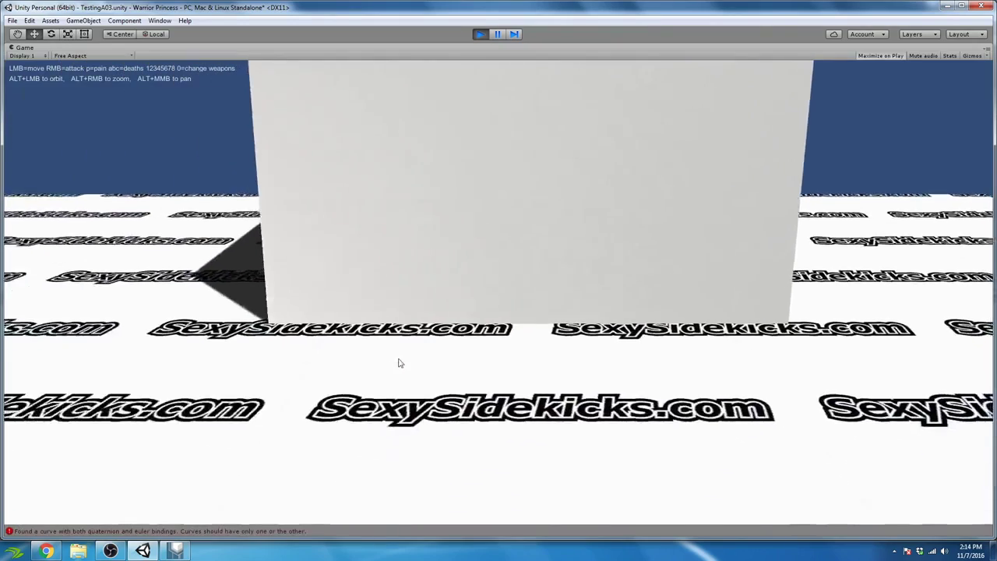
pyautogui.click(398, 363)
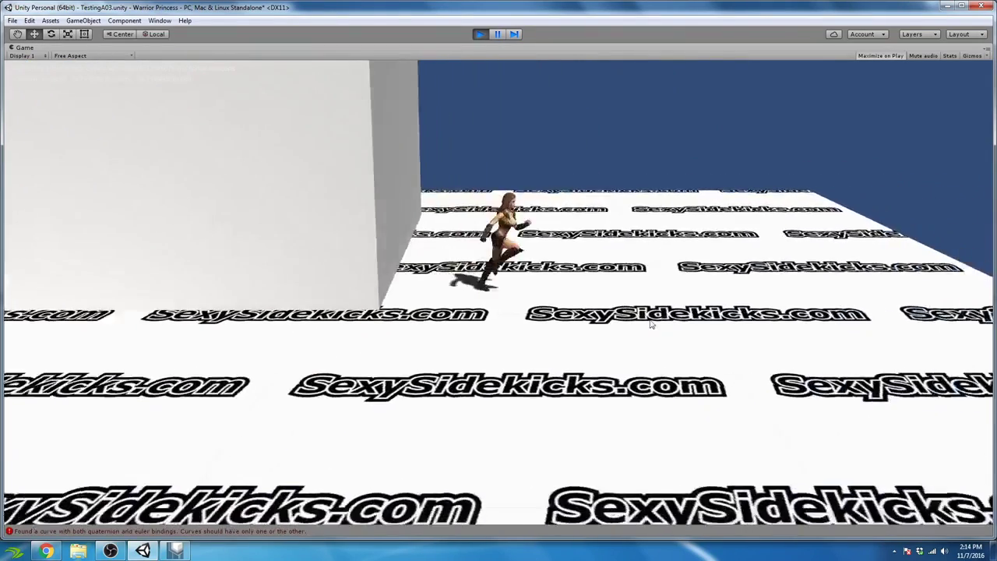
pyautogui.click(373, 332)
pyautogui.click(297, 303)
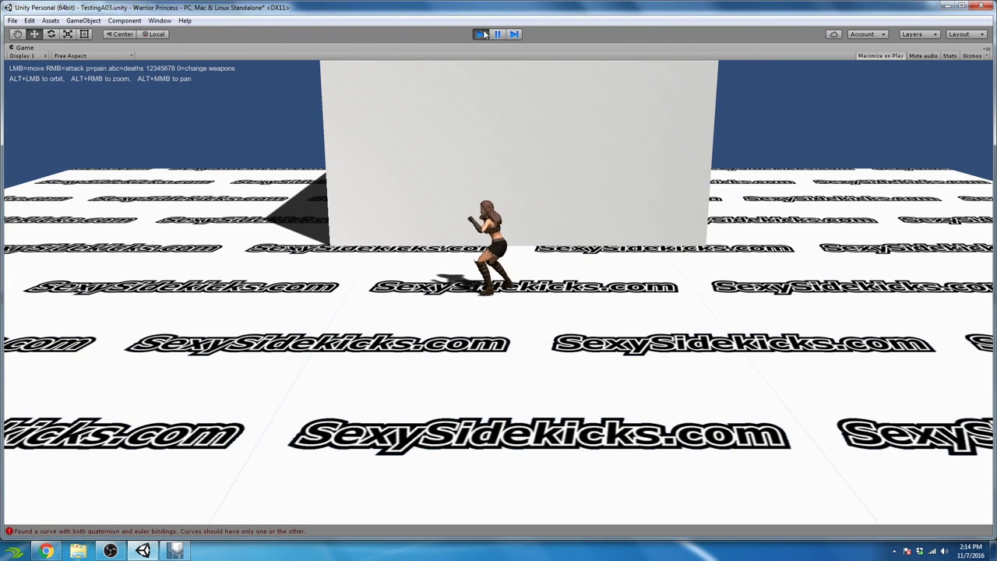
pyautogui.hotkey('ctrl', 'p')
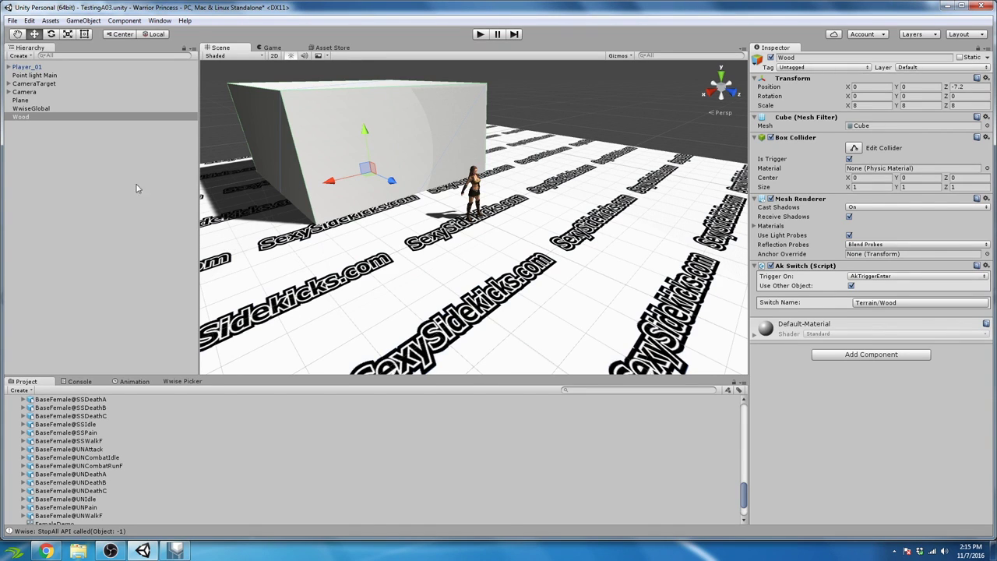
# - Add a second Wwise AkSwitch component to the Wood cube
pyautogui.click(25, 109)
pyautogui.click(27, 118)
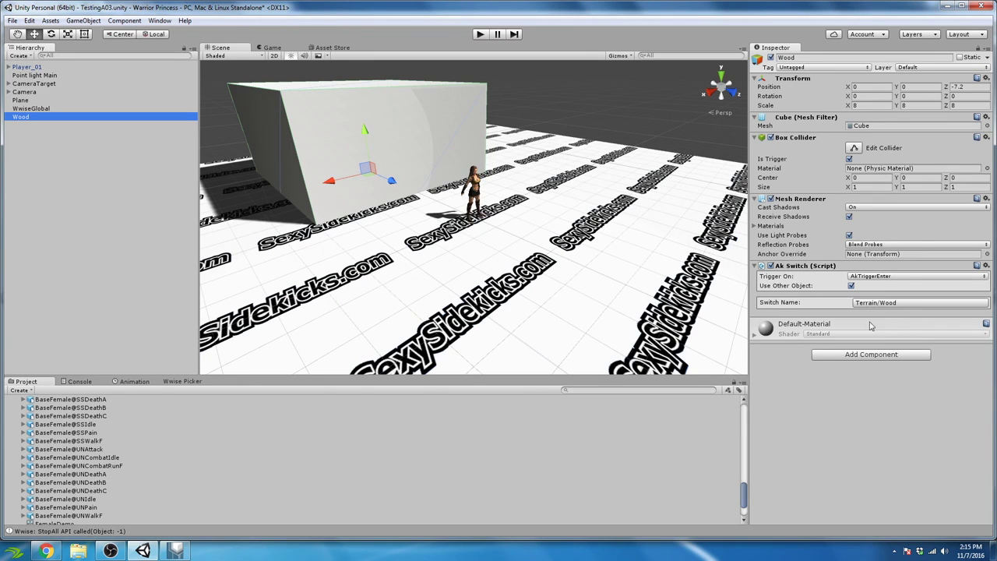
pyautogui.click(881, 356)
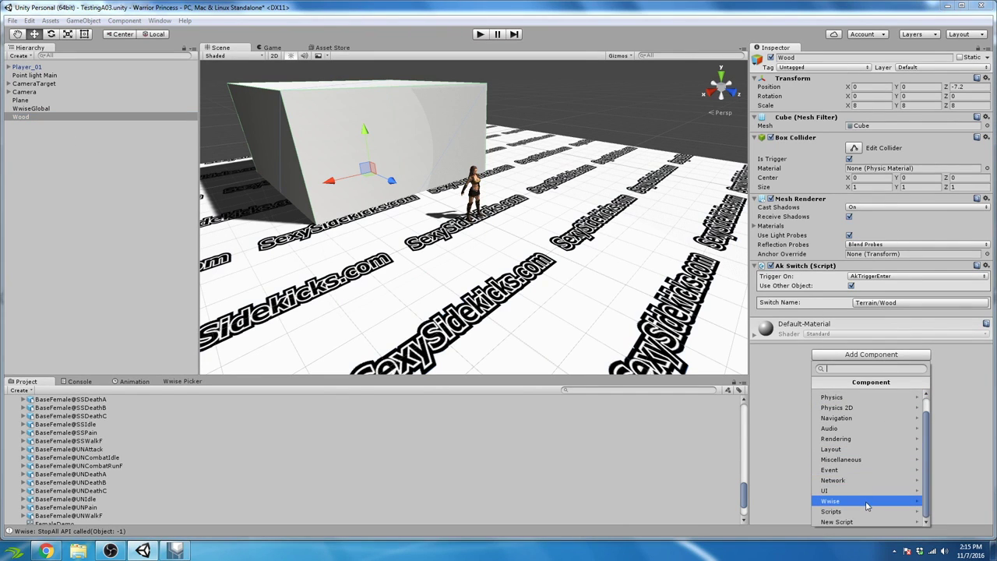
pyautogui.click(867, 505)
pyautogui.click(864, 489)
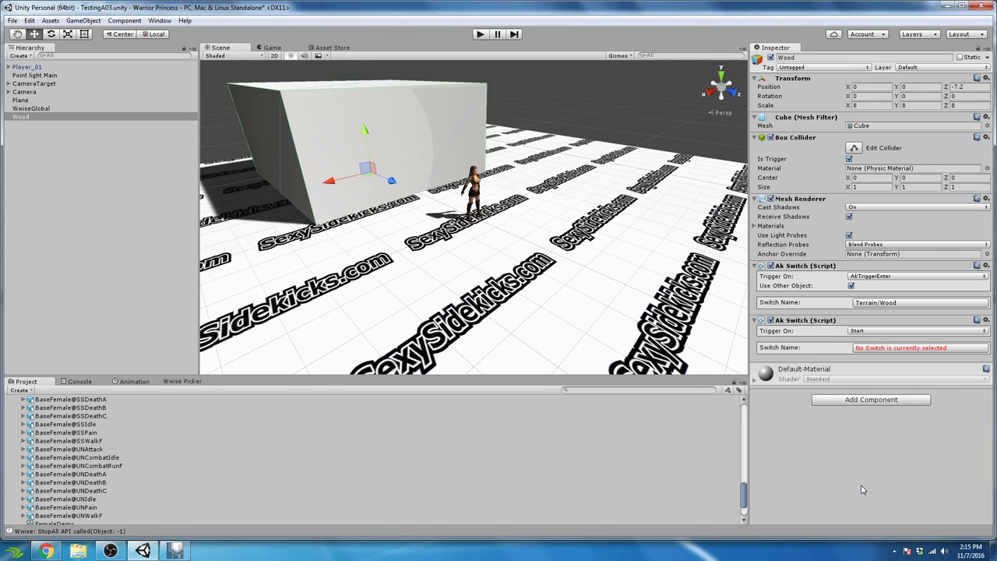
# - Set the second Ak Switch to trigger only on AkTriggerExit, without Start, and enable Use Other Object
pyautogui.click(900, 334)
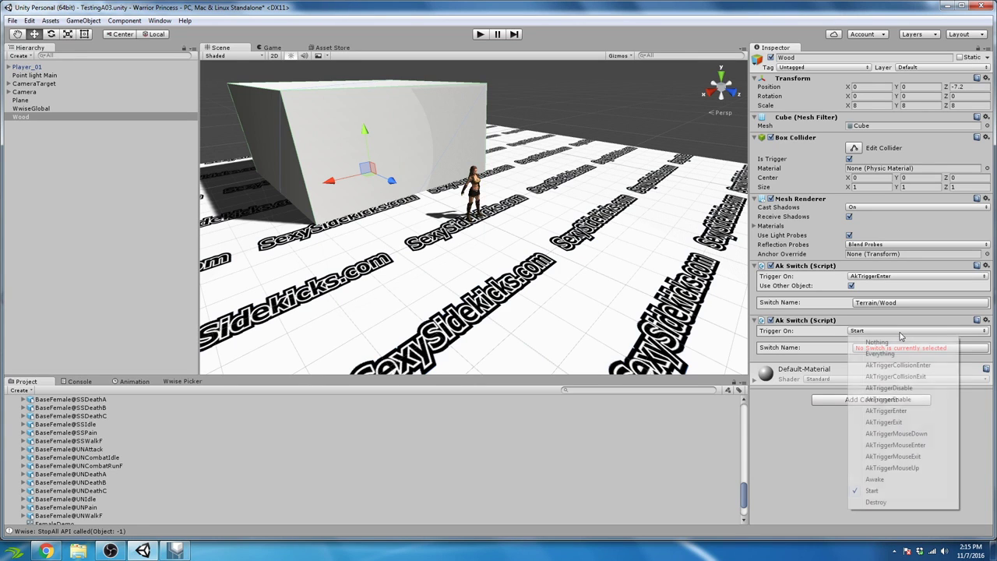
pyautogui.click(906, 422)
pyautogui.click(896, 334)
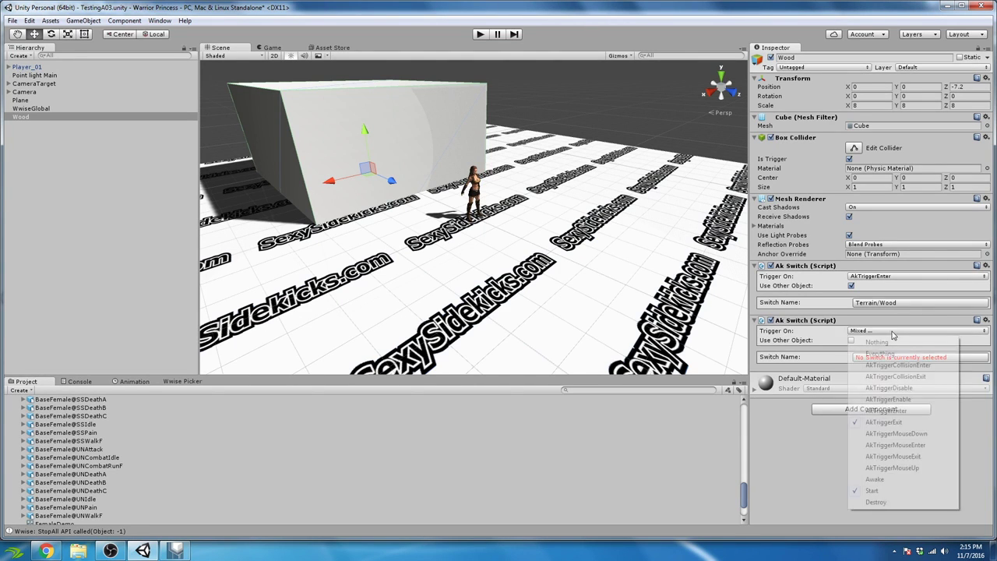
pyautogui.click(898, 490)
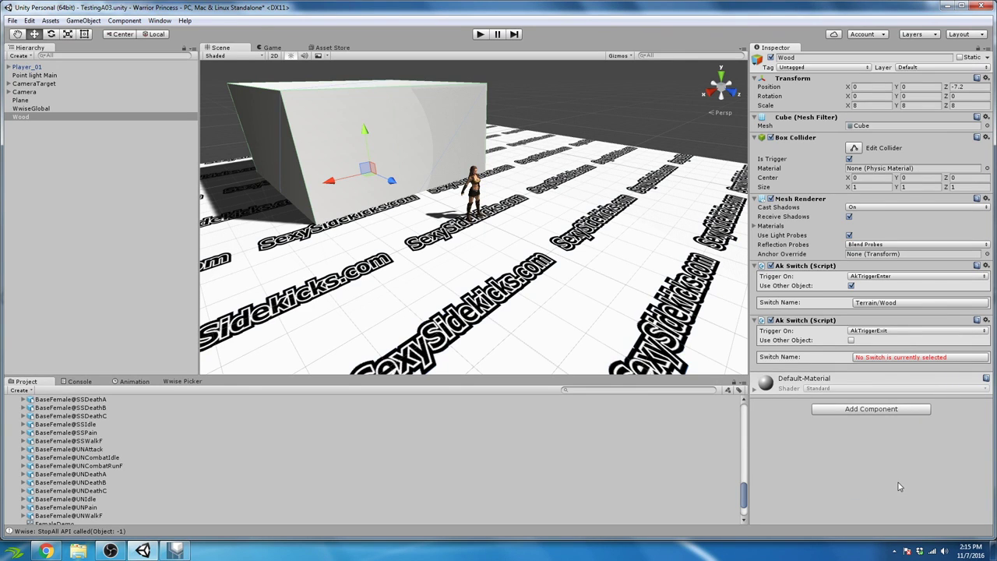
pyautogui.click(852, 341)
# - Assign the Grass switch from the Terrain group to the second Ak Switch
pyautogui.click(892, 358)
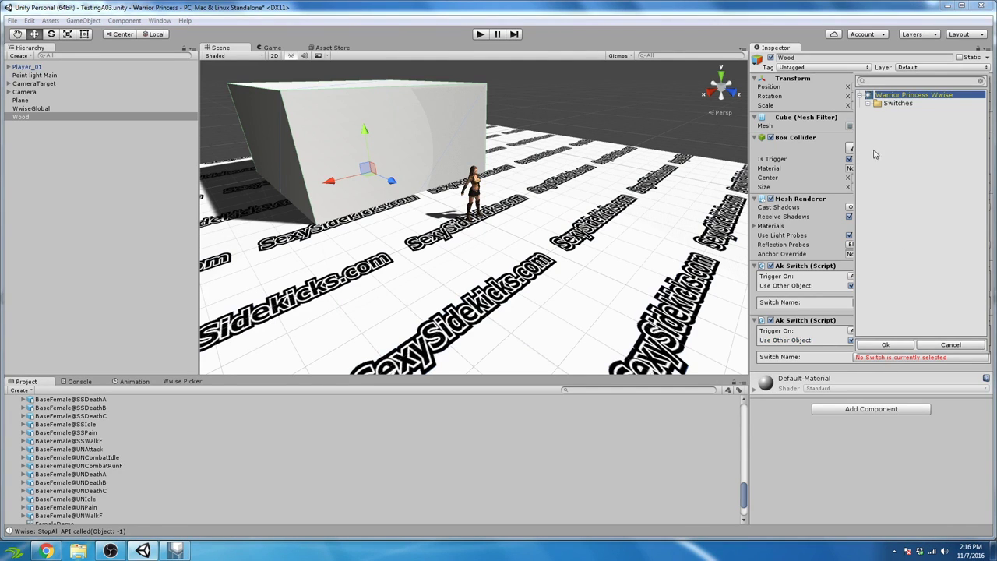
pyautogui.click(869, 104)
pyautogui.click(876, 111)
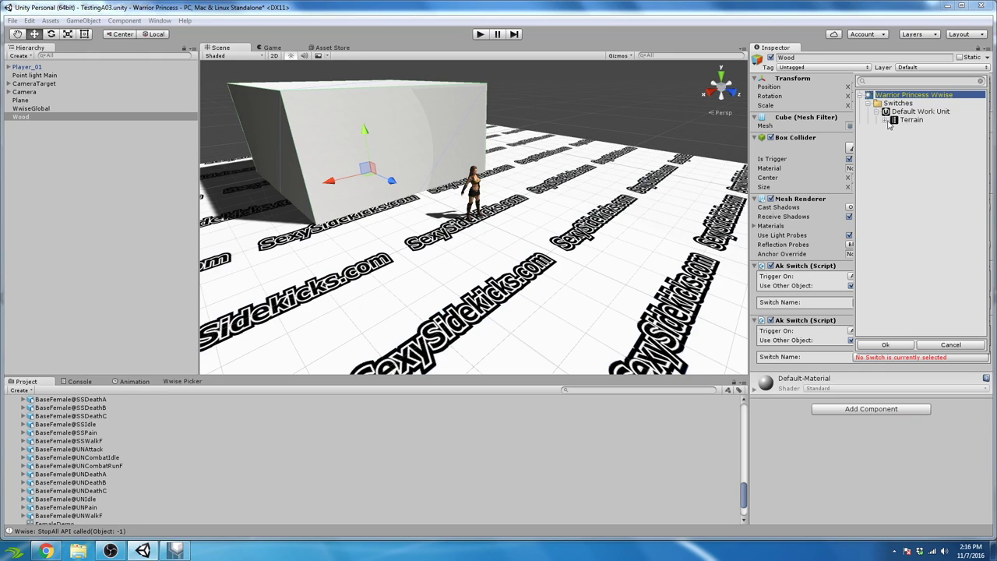
pyautogui.click(884, 120)
pyautogui.click(923, 129)
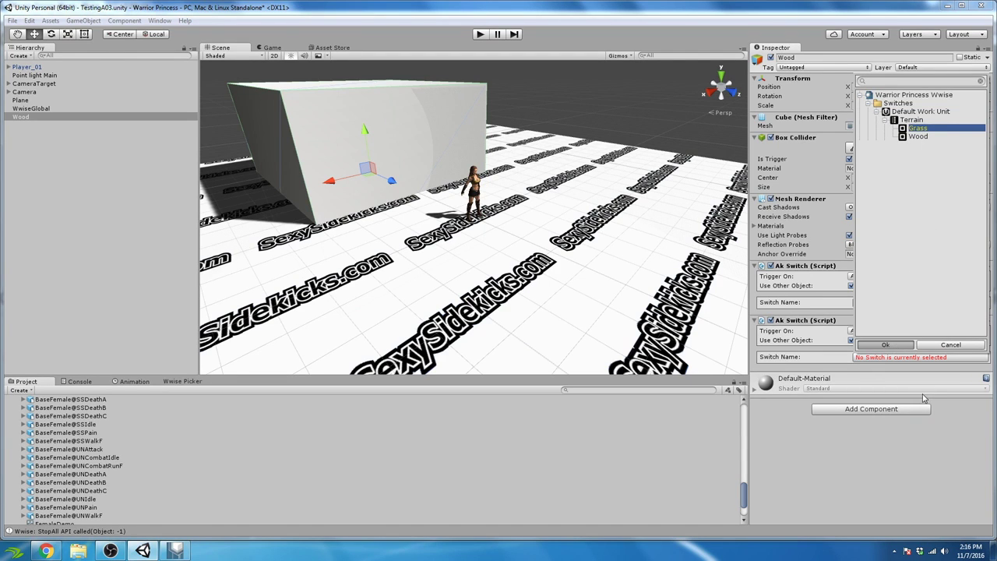
pyautogui.click(896, 346)
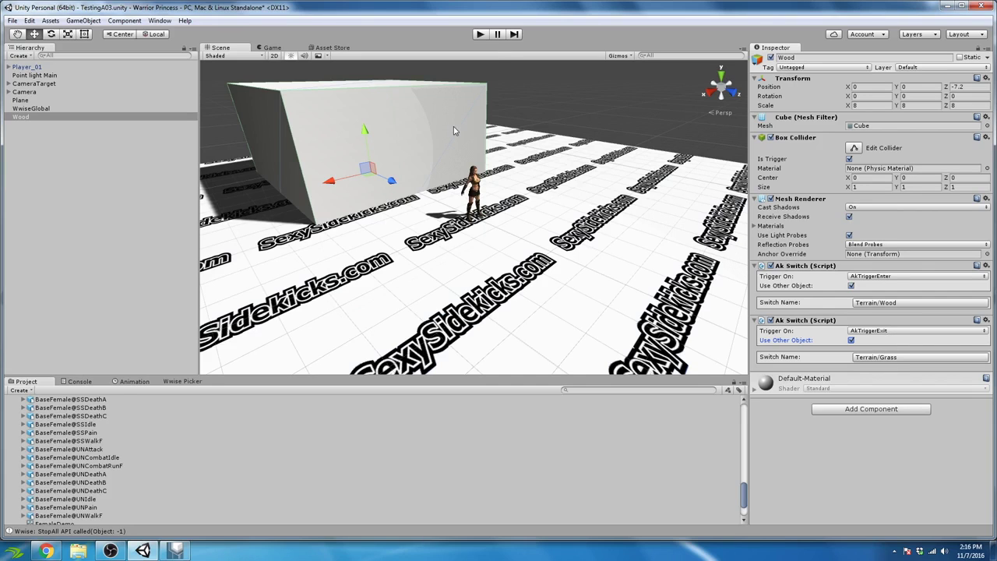
# - Run the scene again, move the character to test the footstep switching around the Wood cube, and stop play mode
pyautogui.click(480, 35)
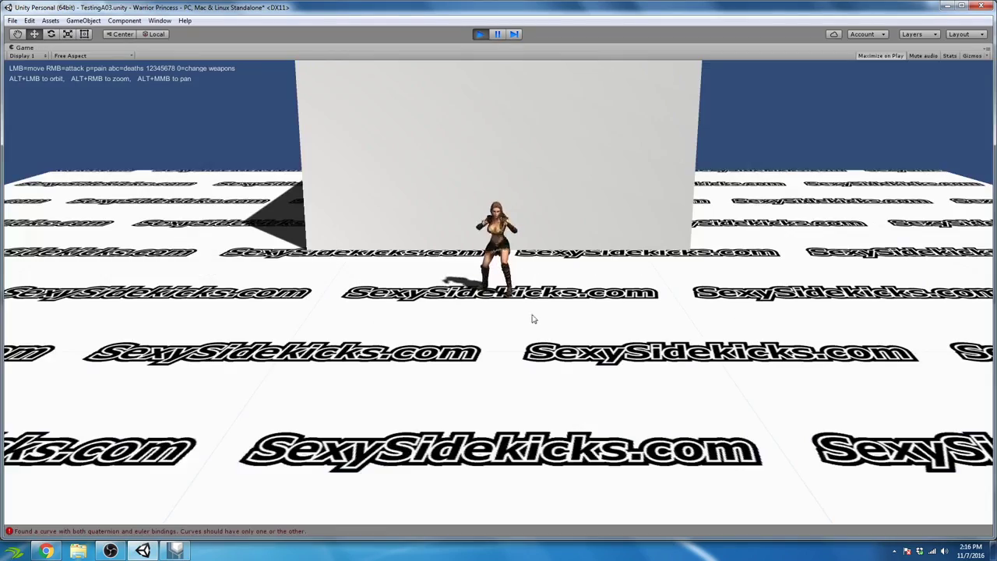
pyautogui.click(529, 319)
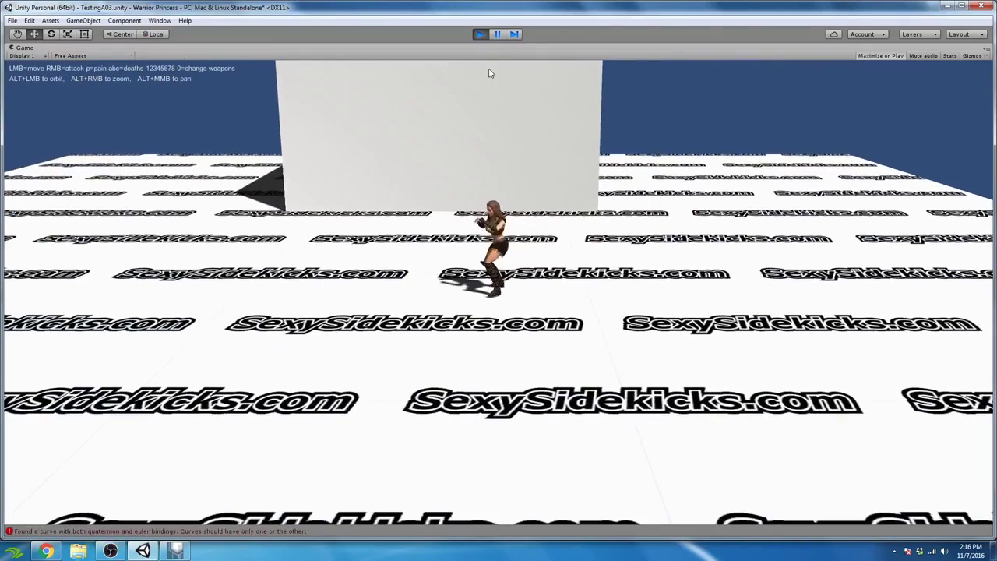
pyautogui.click(479, 33)
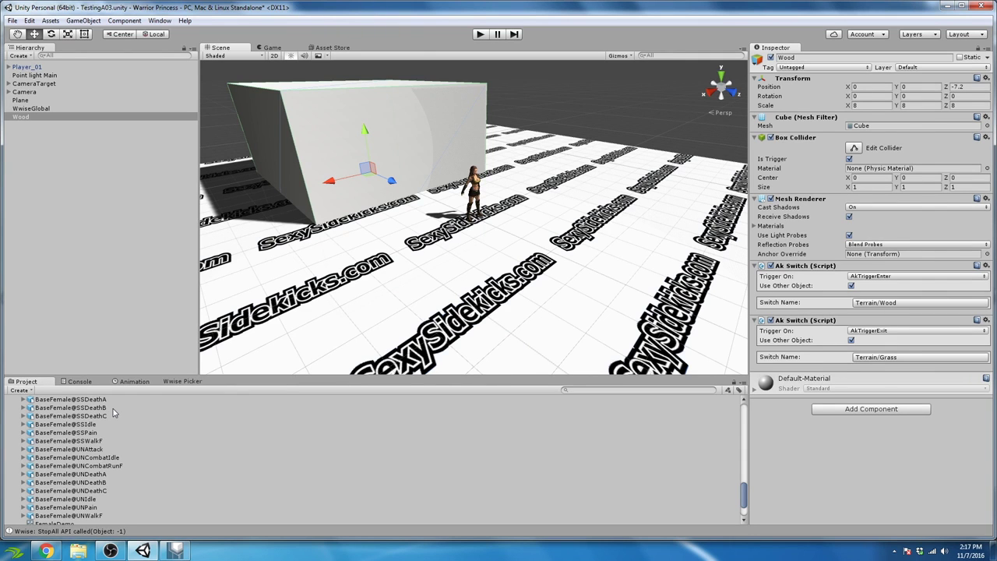
pyautogui.scroll(6, 467, 233)
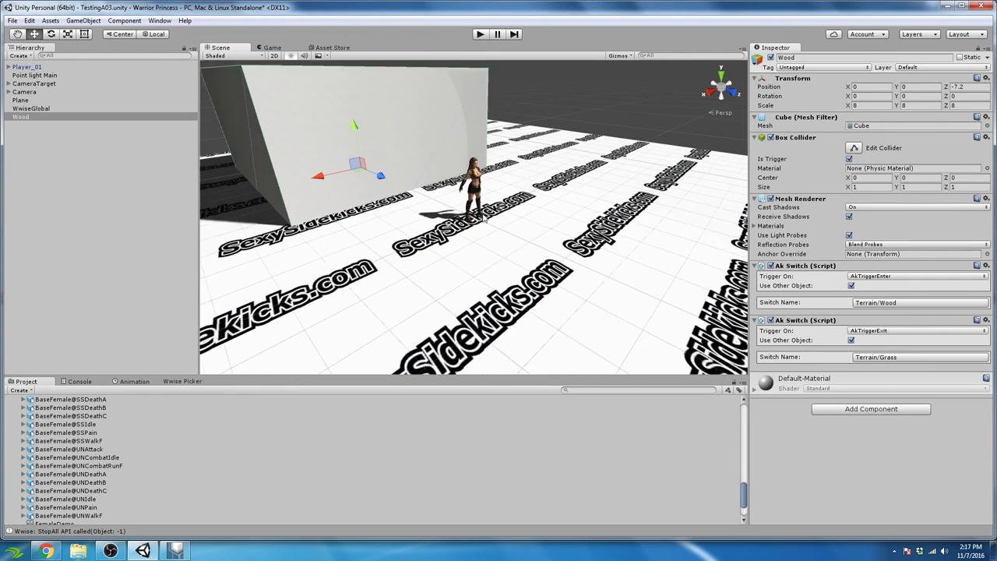
pyautogui.scroll(3, 485, 224)
pyautogui.scroll(-3, 484, 225)
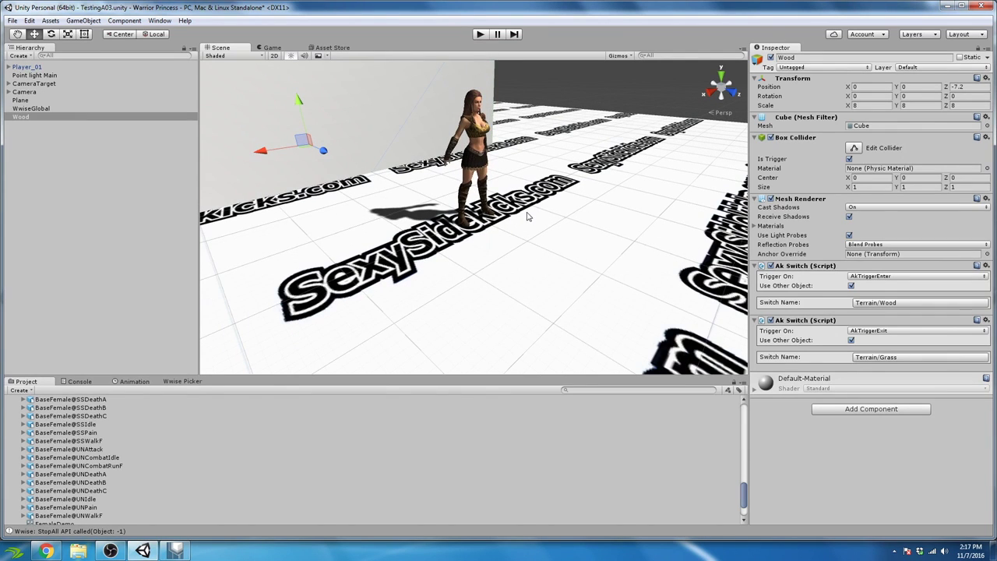